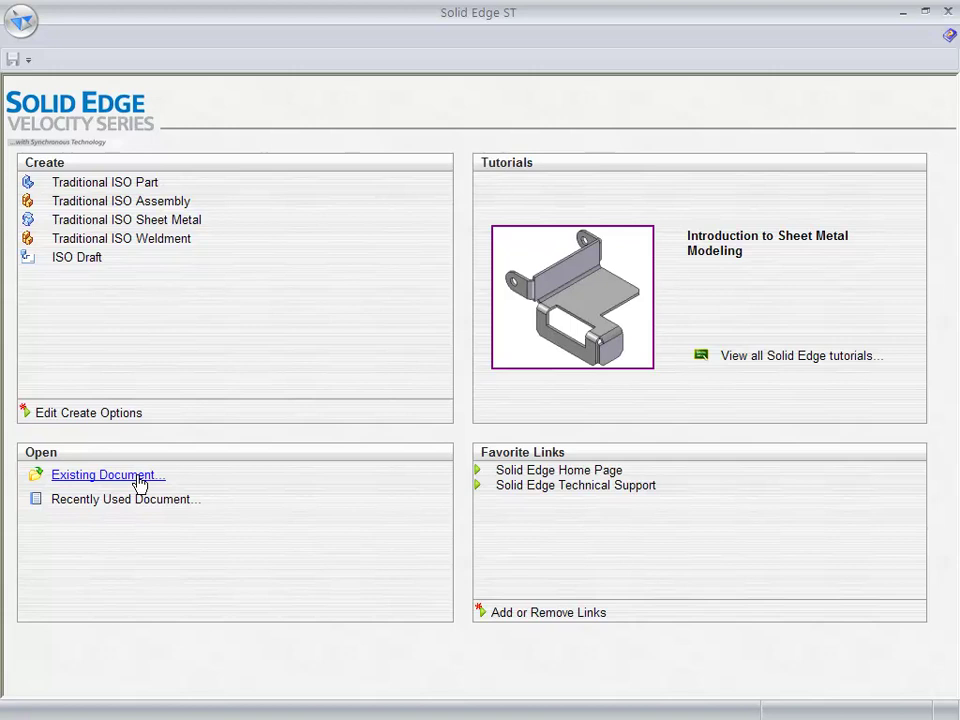
# - Open the existing assembly 200-1778-xx-1.asm with the 01-Initial configuration
pyautogui.click(138, 480)
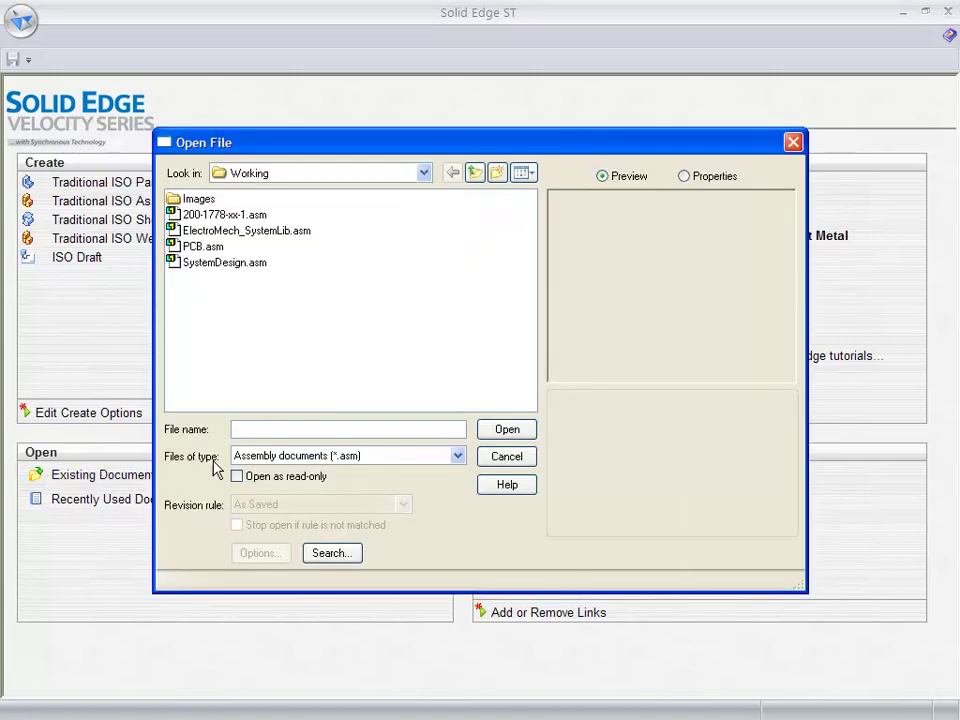
pyautogui.click(241, 218)
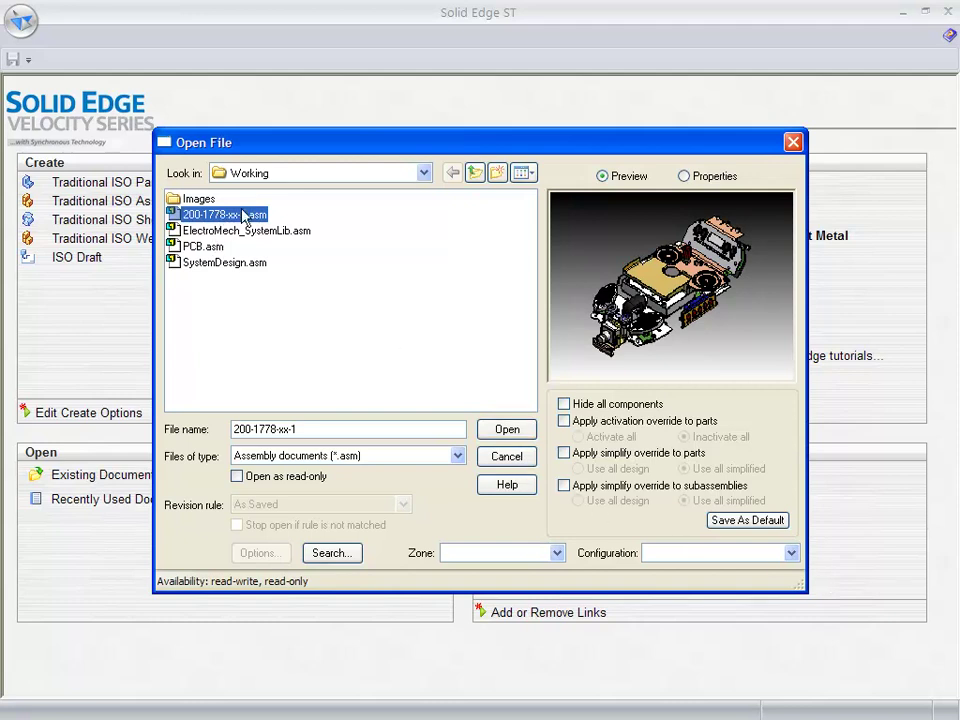
pyautogui.click(790, 553)
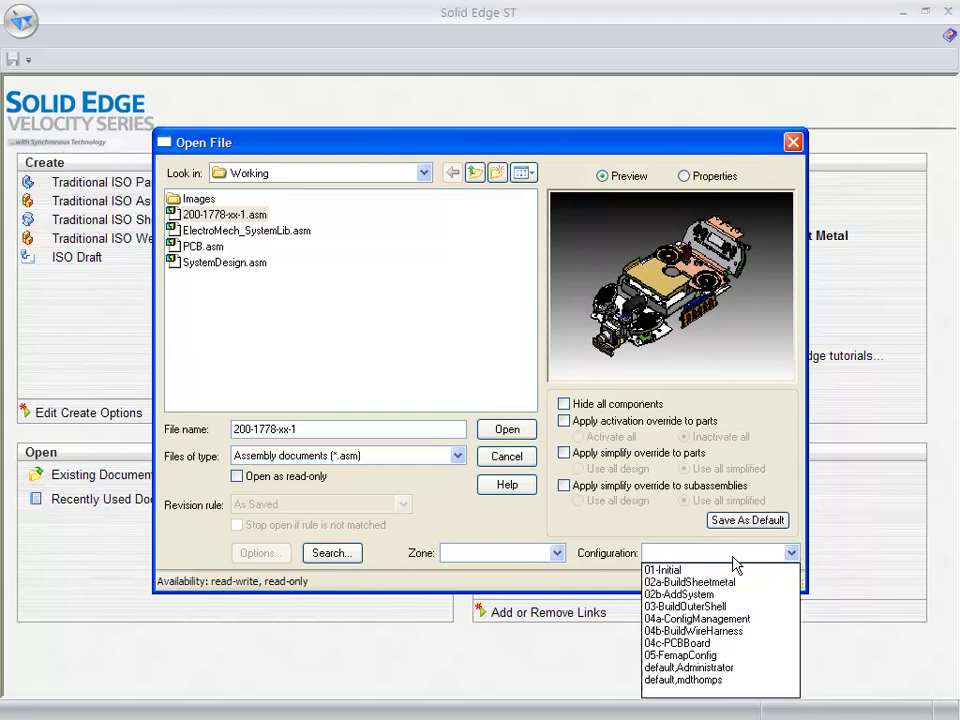
pyautogui.click(670, 570)
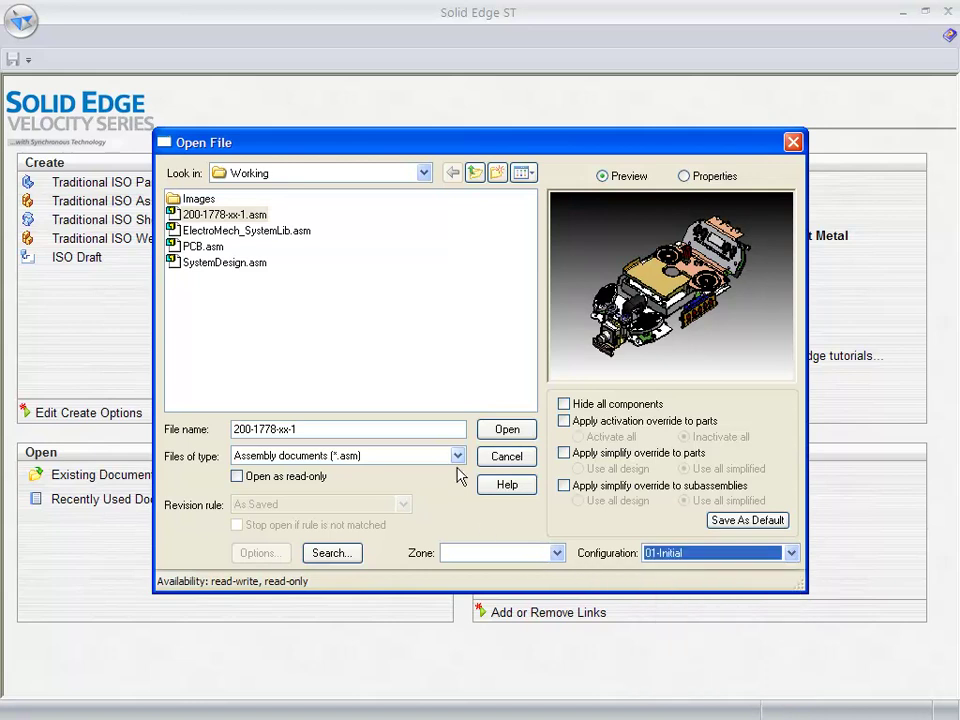
pyautogui.click(506, 429)
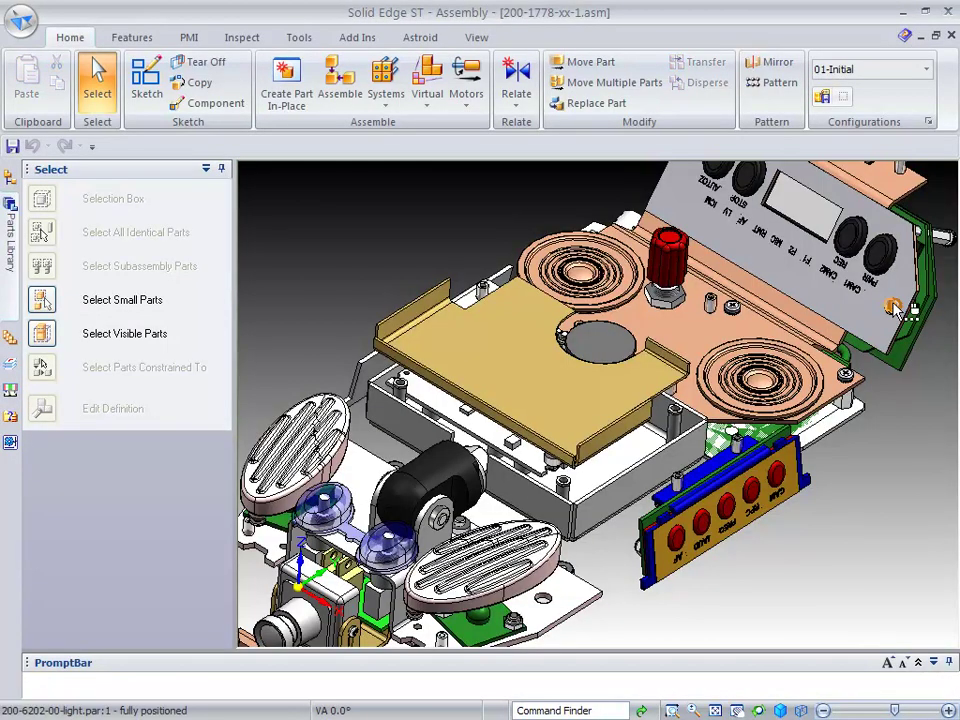
# - Apply the 02a-BuildSheetmetal configuration to the assembly
pyautogui.moveTo(908, 543); pyautogui.dragTo(743, 478, button='middle')
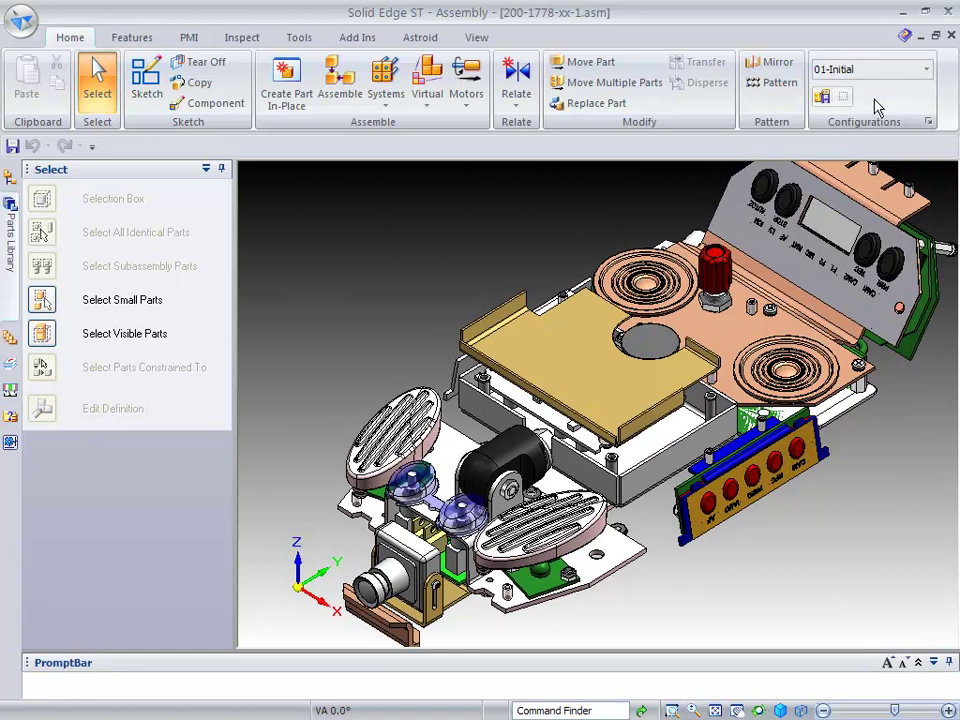
pyautogui.click(927, 70)
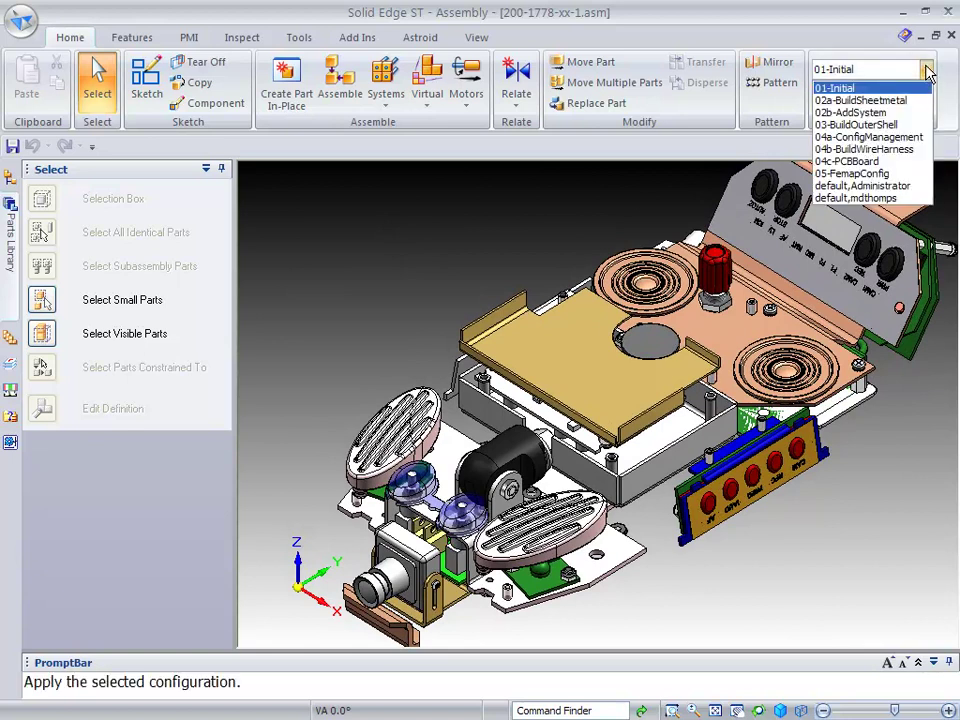
pyautogui.click(877, 102)
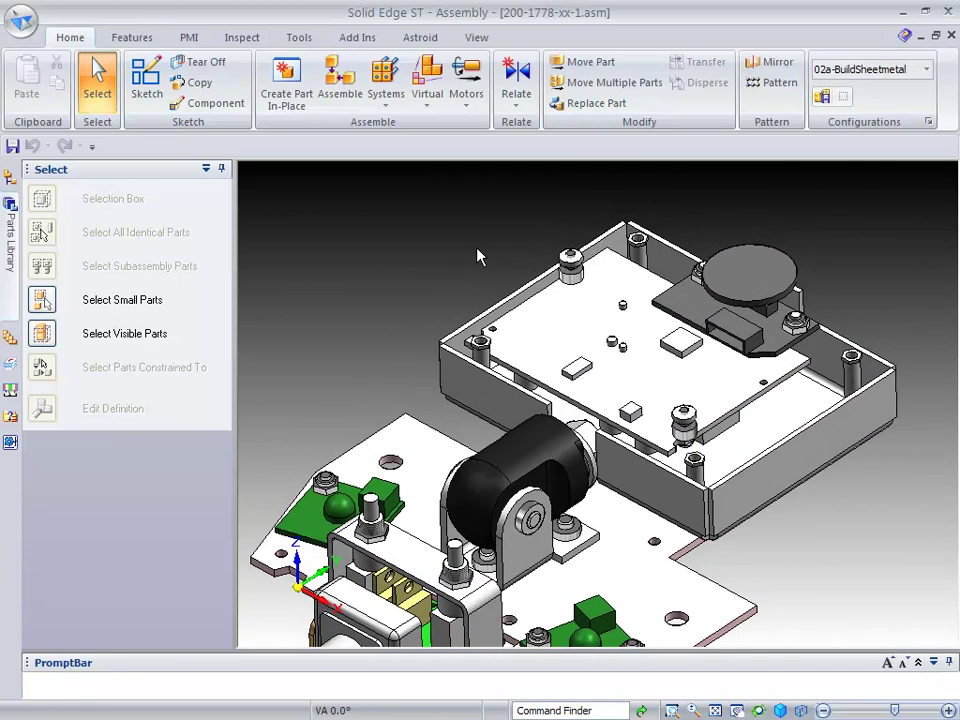
# - Open the subassembly 200-1785-xx-2.asm for editing in place within the main assembly
pyautogui.click(10, 177)
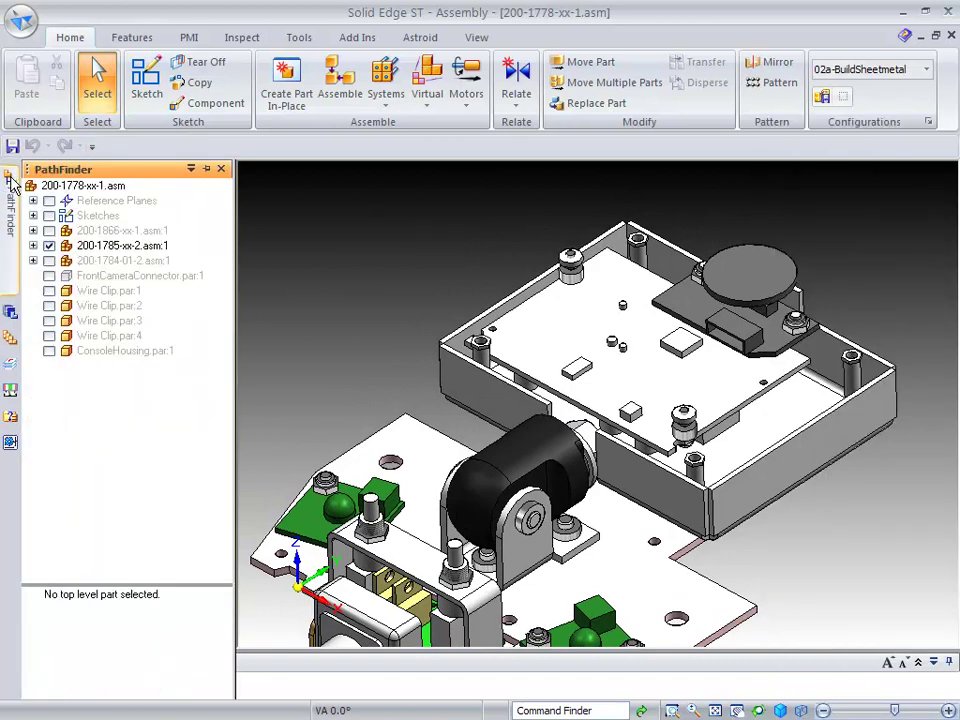
pyautogui.click(116, 248)
pyautogui.rightClick(119, 251)
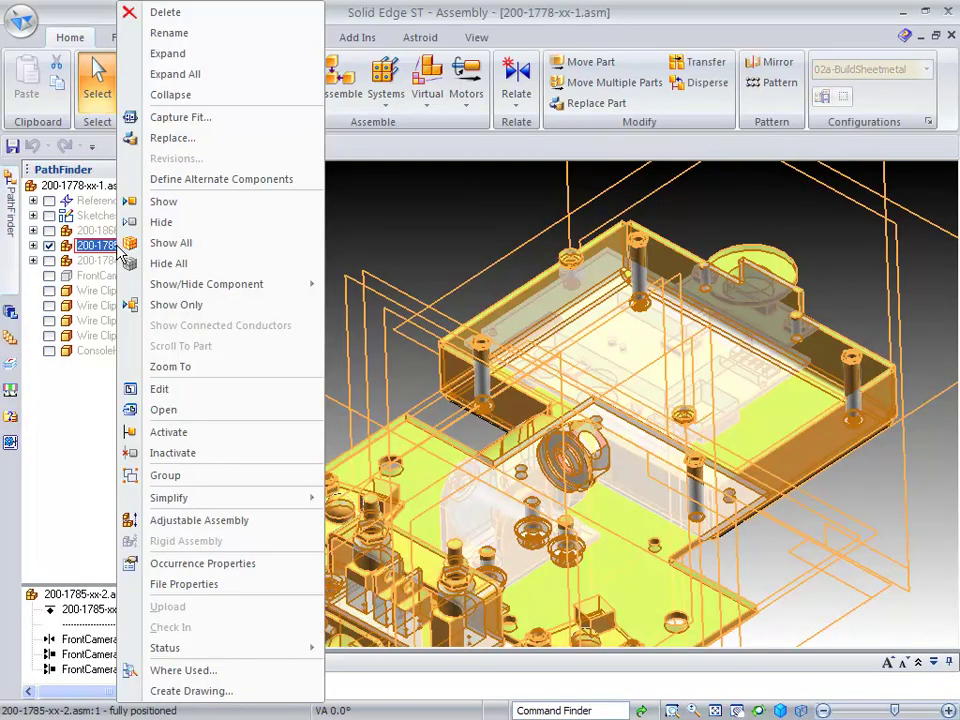
pyautogui.click(243, 396)
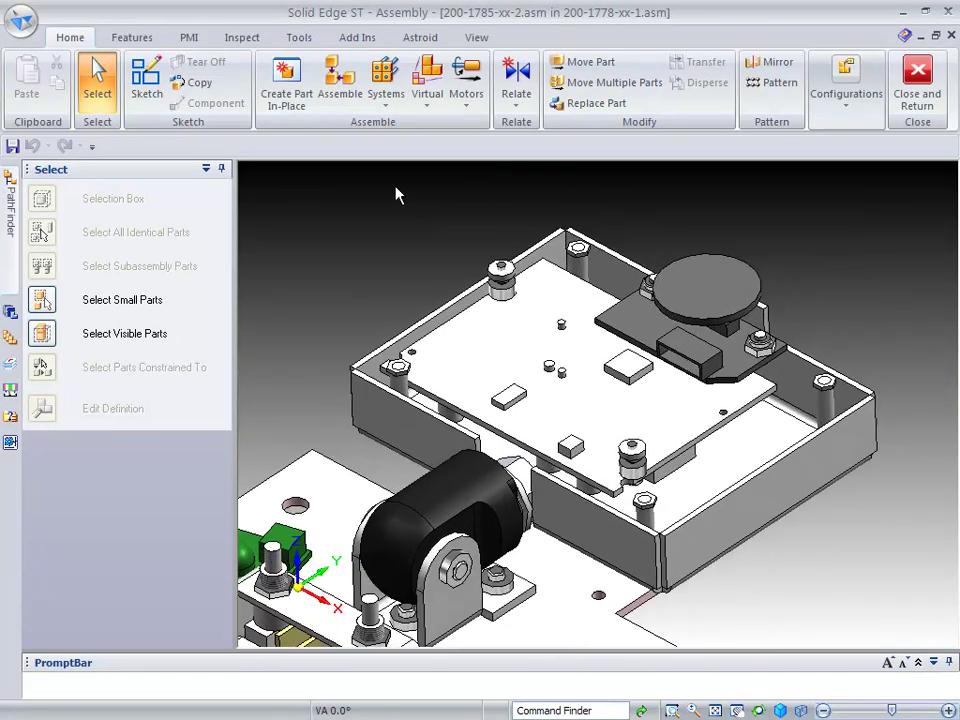
# - Create an in-place part named bracket from the Kustom.PSM template, offset from the assembly origin by a keypoint on the box
pyautogui.moveTo(10, 318)
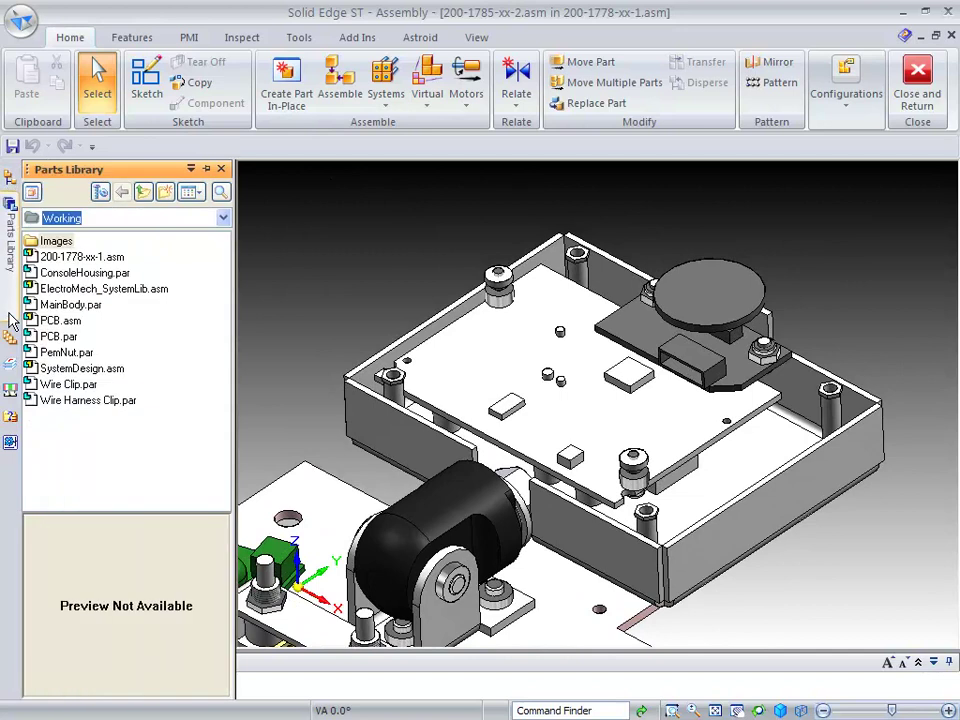
pyautogui.click(31, 193)
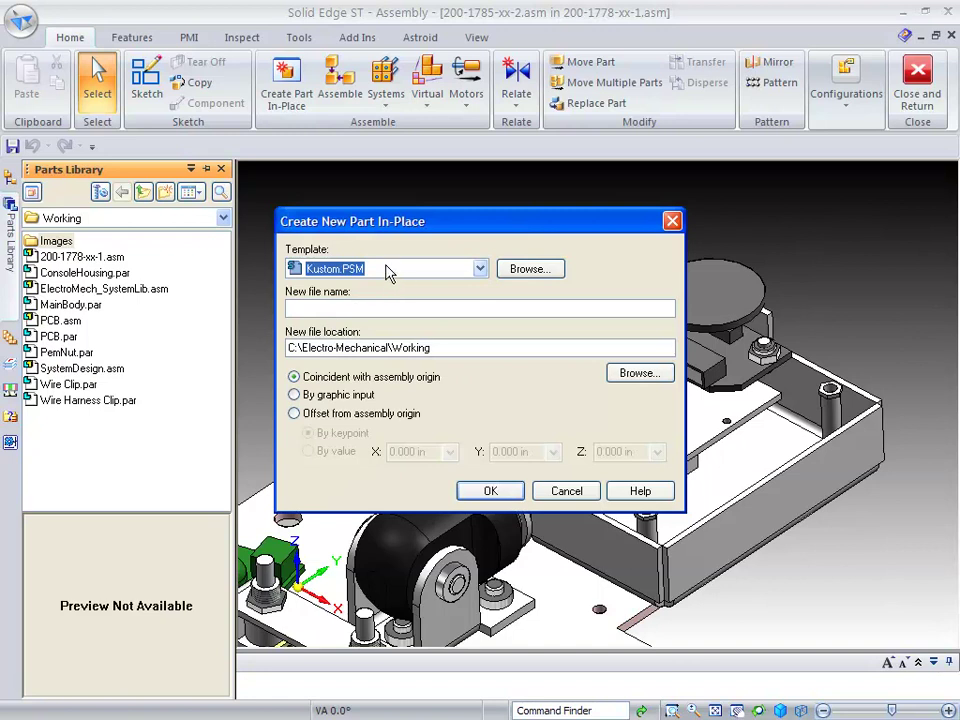
pyautogui.click(308, 309)
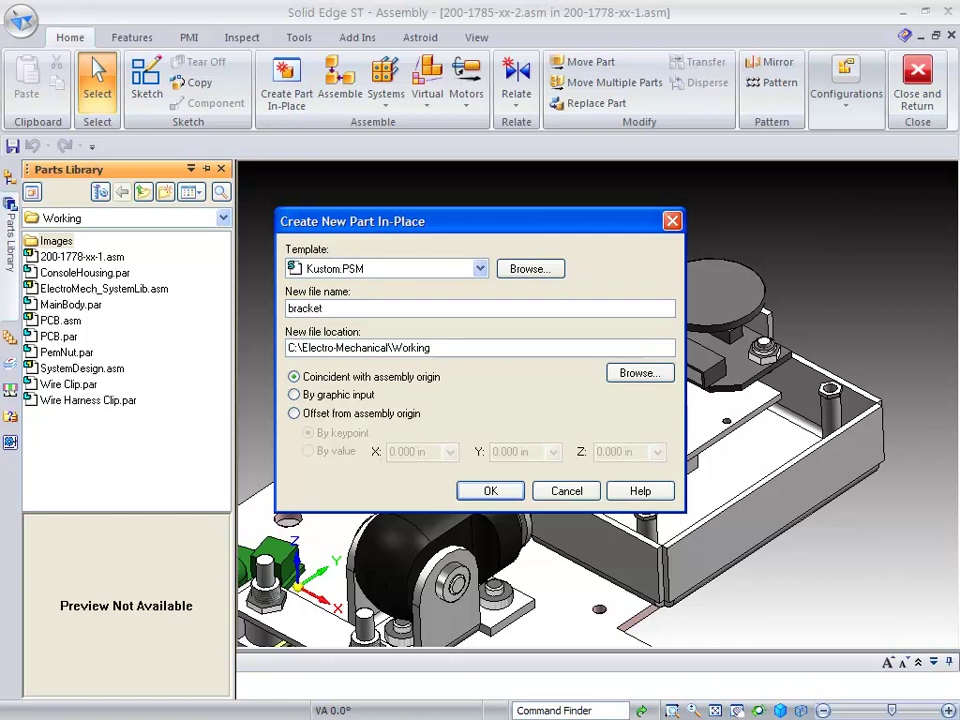
pyautogui.click(295, 414)
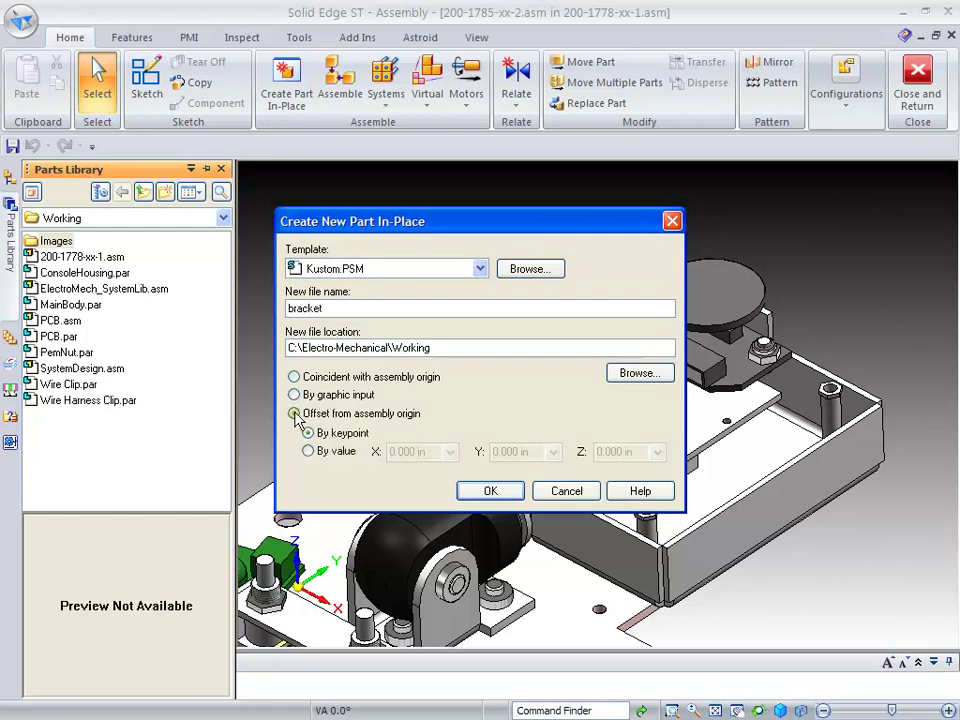
pyautogui.click(491, 492)
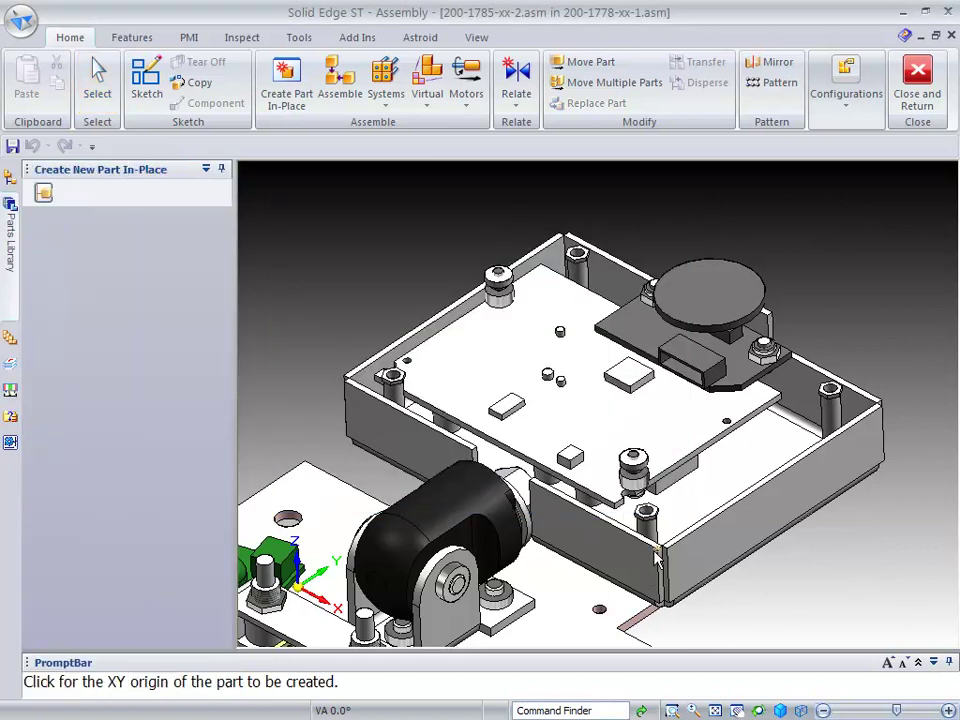
pyautogui.click(804, 572)
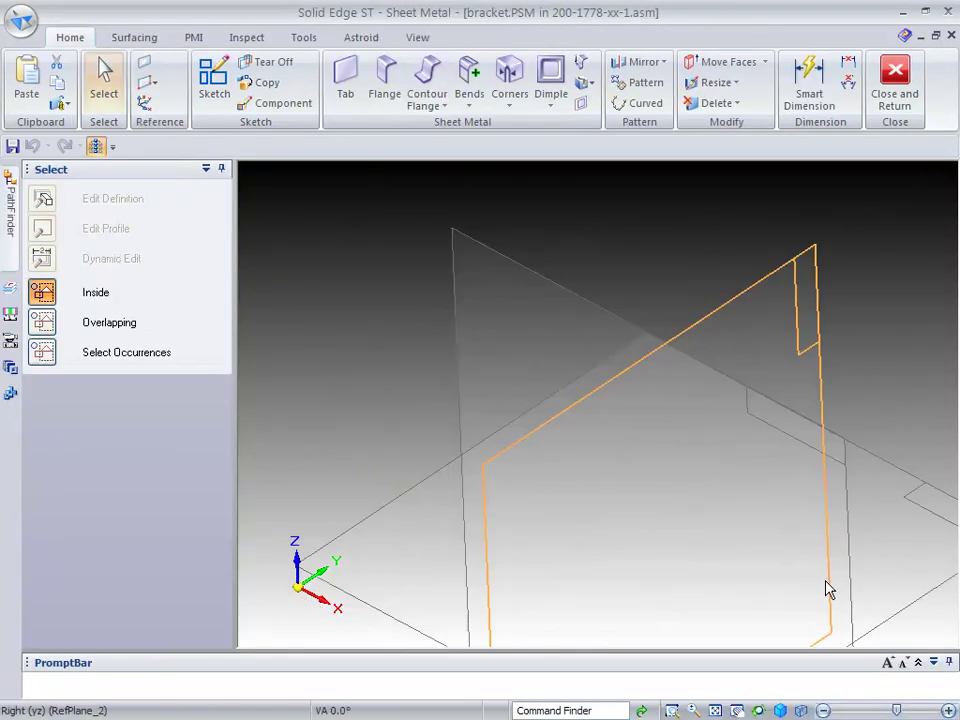
# - Show the surrounding assembly parts and begin a Tab sketch on the horizontal reference plane
pyautogui.click(97, 147)
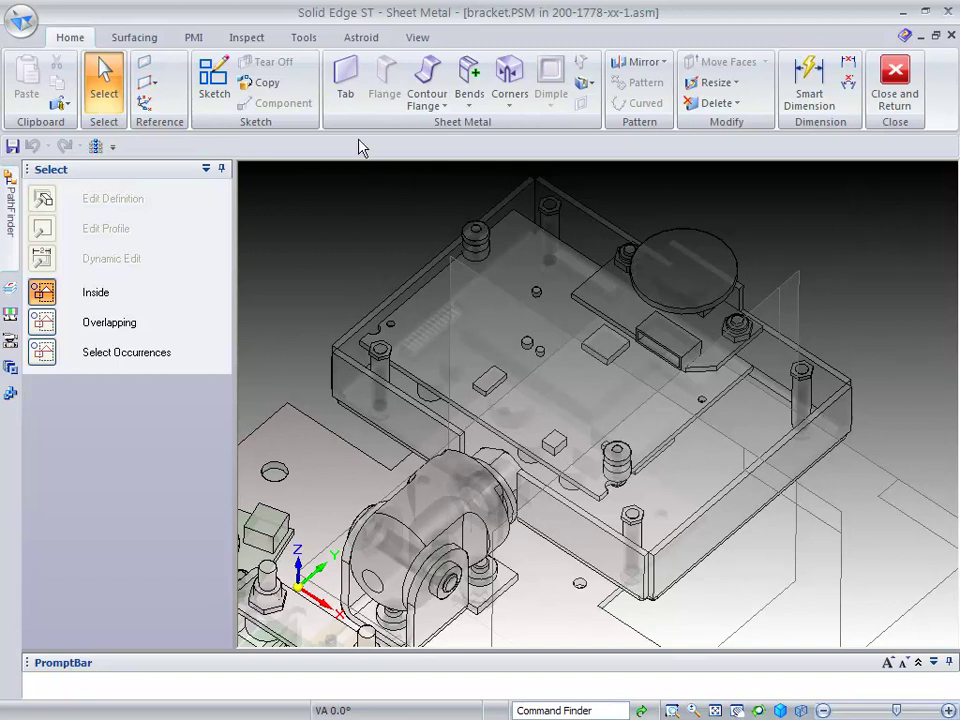
pyautogui.click(344, 80)
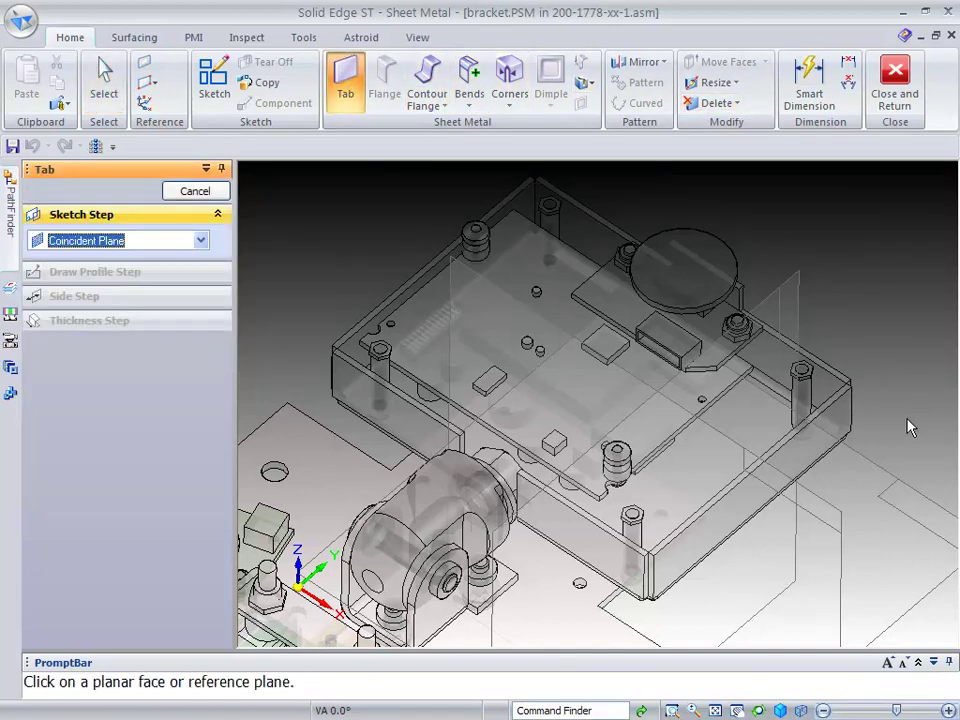
pyautogui.click(868, 472)
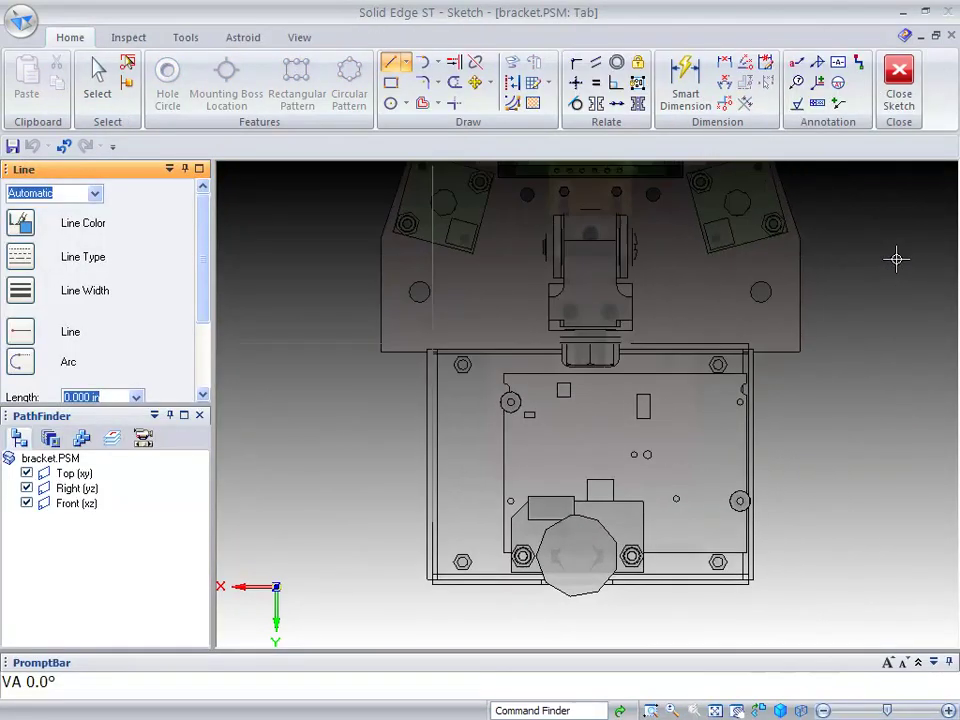
# - Include the four outer edges of the rectangular box in the tab sketch
pyautogui.click(512, 62)
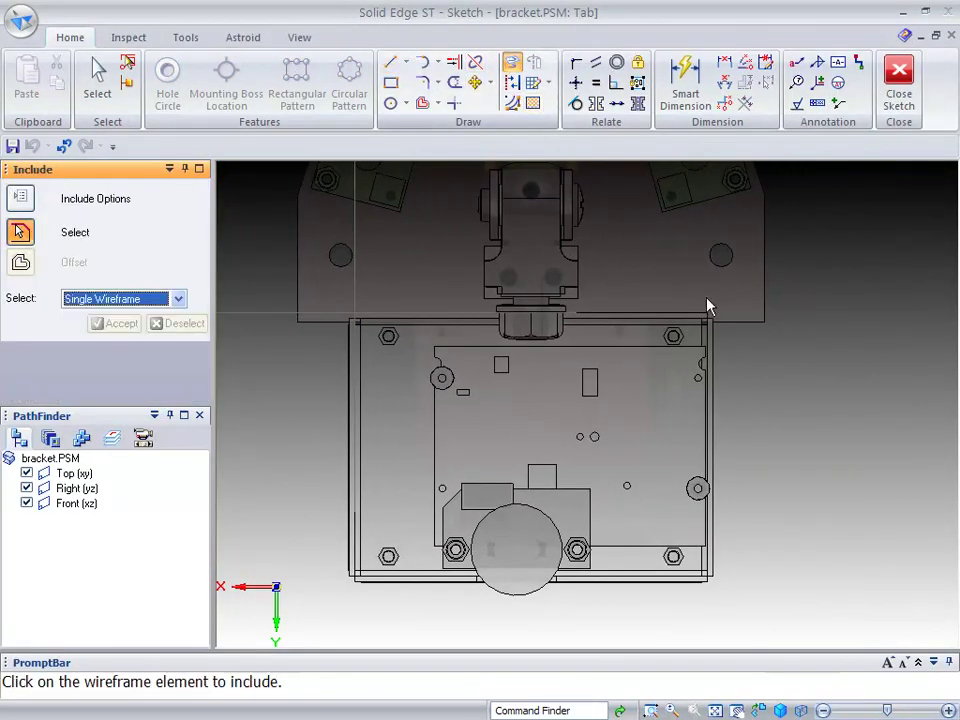
pyautogui.click(669, 316)
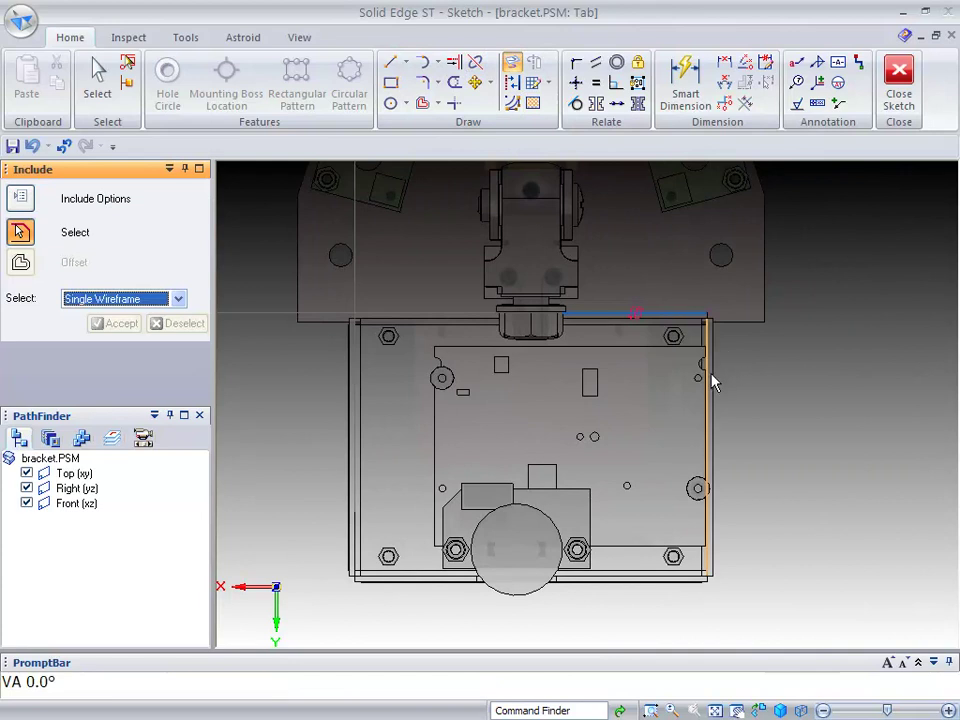
pyautogui.click(712, 380)
pyautogui.click(607, 587)
pyautogui.click(348, 460)
# - Trim the included edges to each other at the corners to form a closed rectangular profile
pyautogui.click(454, 103)
pyautogui.moveTo(650, 265)
pyautogui.mouseDown()
pyautogui.moveTo(664, 315)
pyautogui.moveTo(789, 450)
pyautogui.mouseUp()
pyautogui.moveTo(785, 504)
pyautogui.mouseDown()
pyautogui.moveTo(643, 627)
pyautogui.moveTo(619, 626)
pyautogui.moveTo(264, 484)
pyautogui.moveTo(292, 378)
pyautogui.mouseUp()
pyautogui.moveTo(225, 415)
pyautogui.mouseDown()
pyautogui.moveTo(420, 380)
pyautogui.moveTo(647, 261)
pyautogui.moveTo(680, 262)
pyautogui.mouseUp()
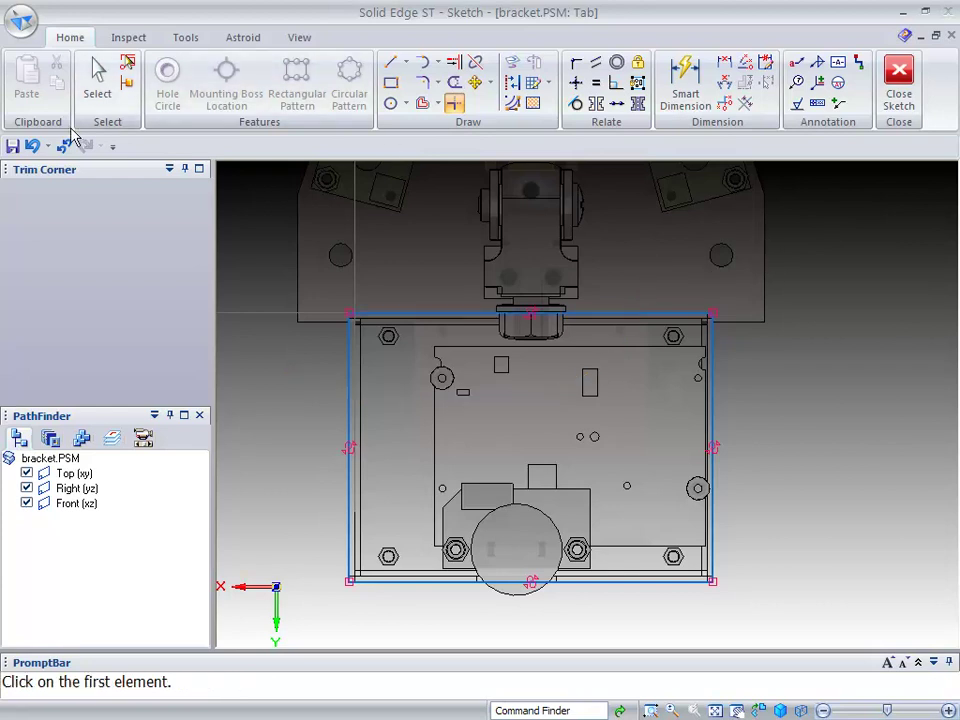
# - Close the sketch and create the tab over the box with a thickness of 0.038 in
pyautogui.click(908, 92)
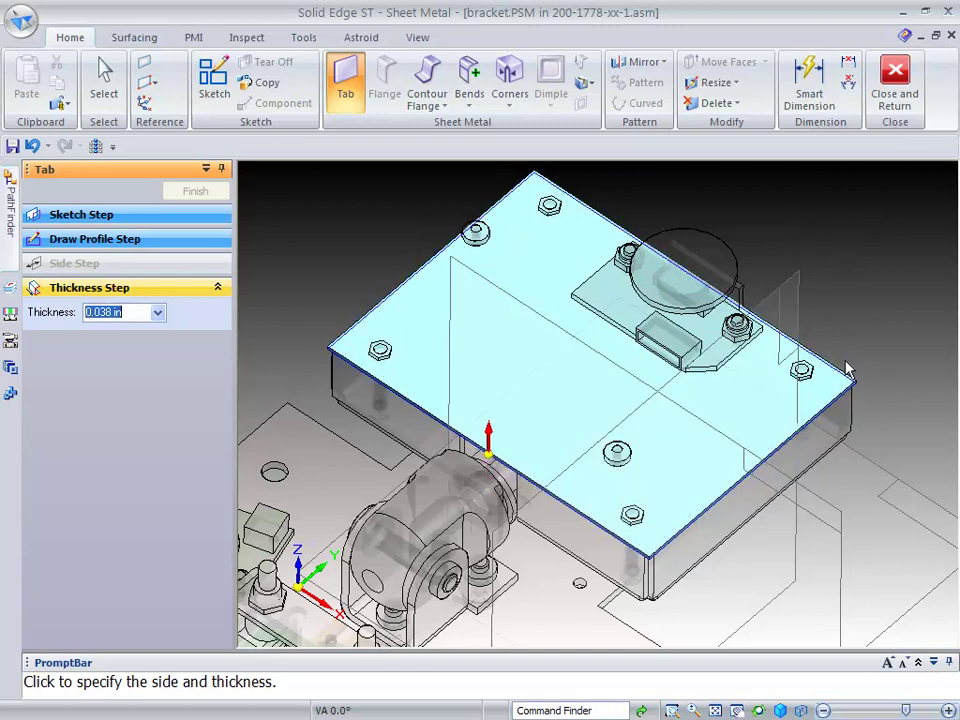
pyautogui.click(789, 204)
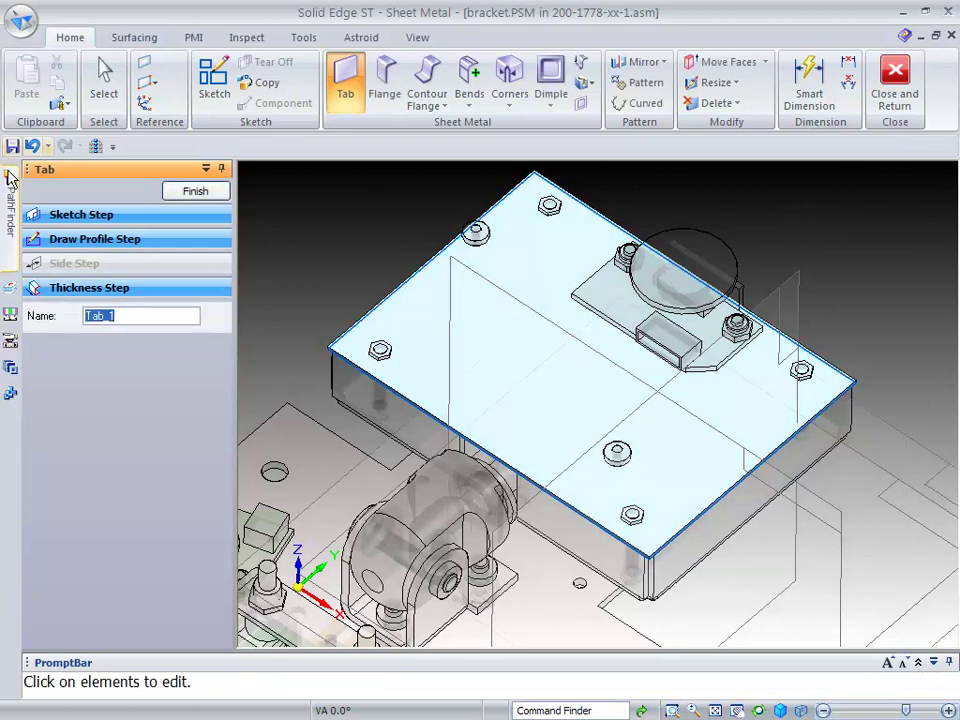
pyautogui.click(98, 72)
# - Hide the bracket's Top, Right and Front reference planes and the surrounding assembly parts
pyautogui.click(10, 215)
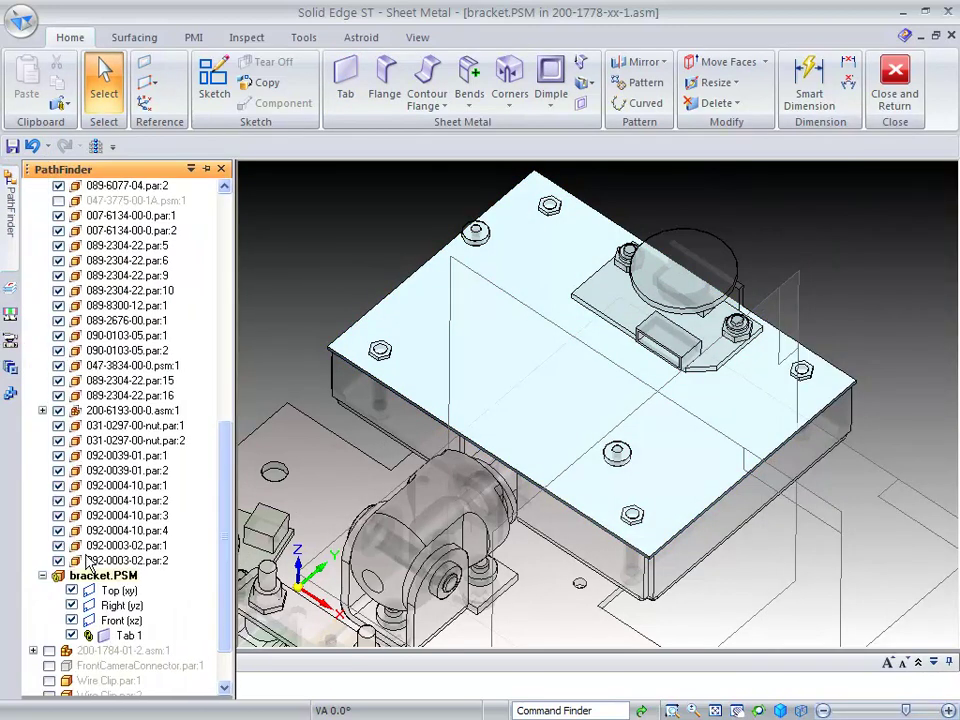
pyautogui.click(71, 590)
pyautogui.click(71, 605)
pyautogui.click(71, 620)
pyautogui.scroll(-2, 86, 620)
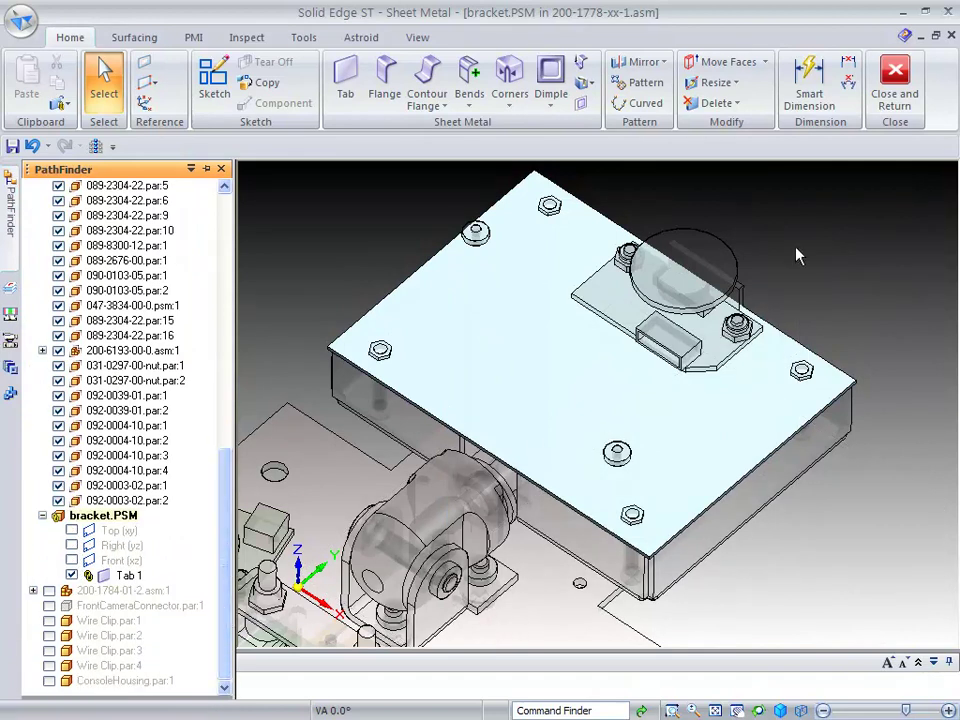
pyautogui.scroll(1, 836, 196)
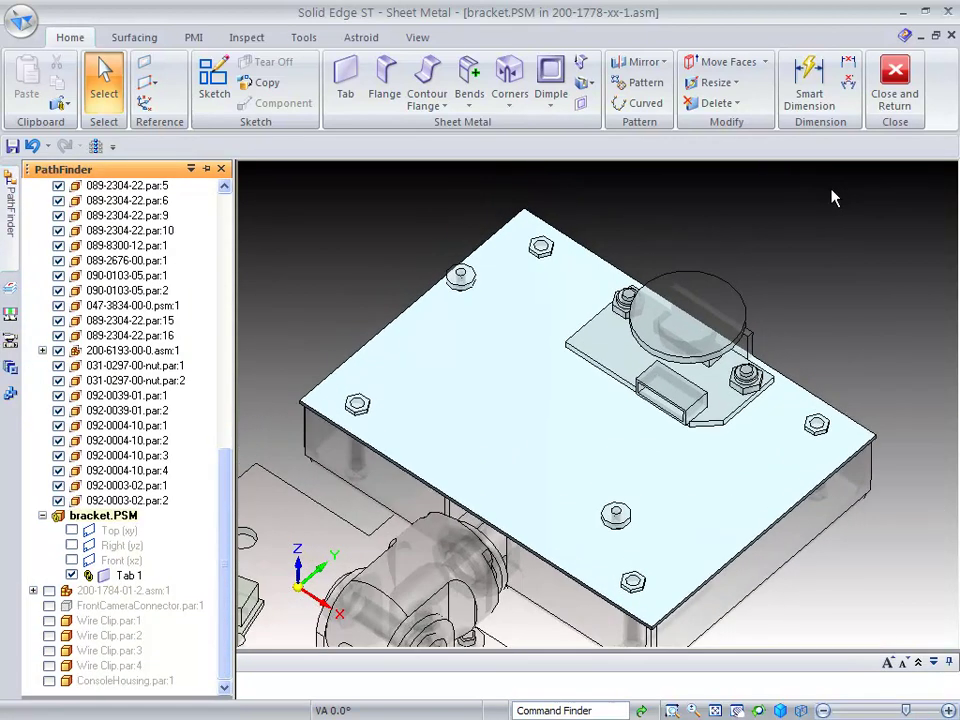
pyautogui.click(97, 147)
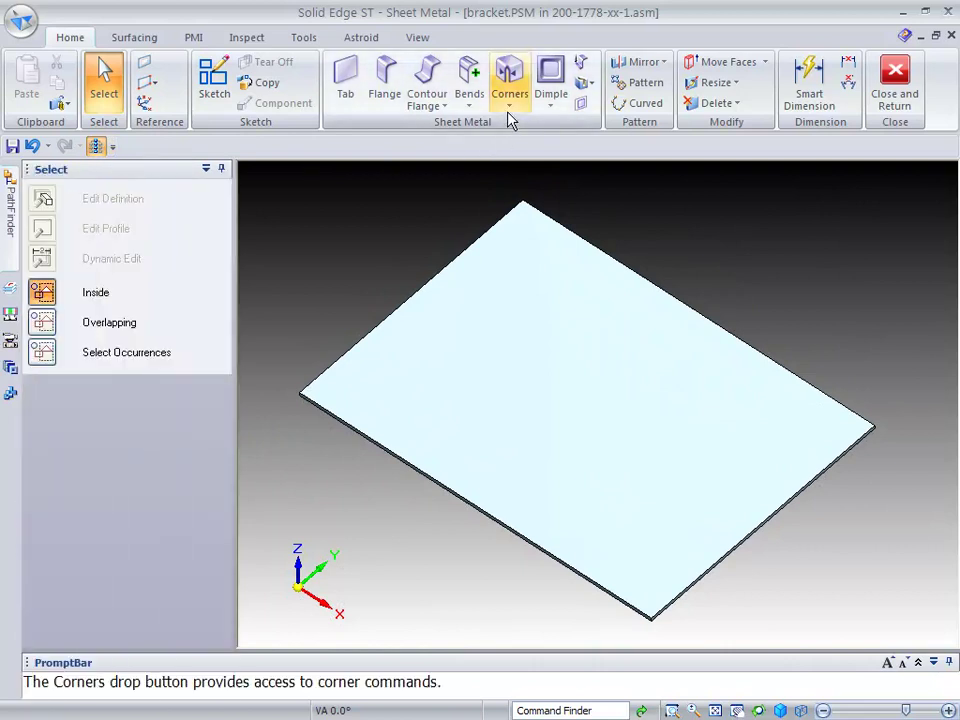
# - Chamfer all corners of the tab's top face with a 0.250 in corner break
pyautogui.click(510, 110)
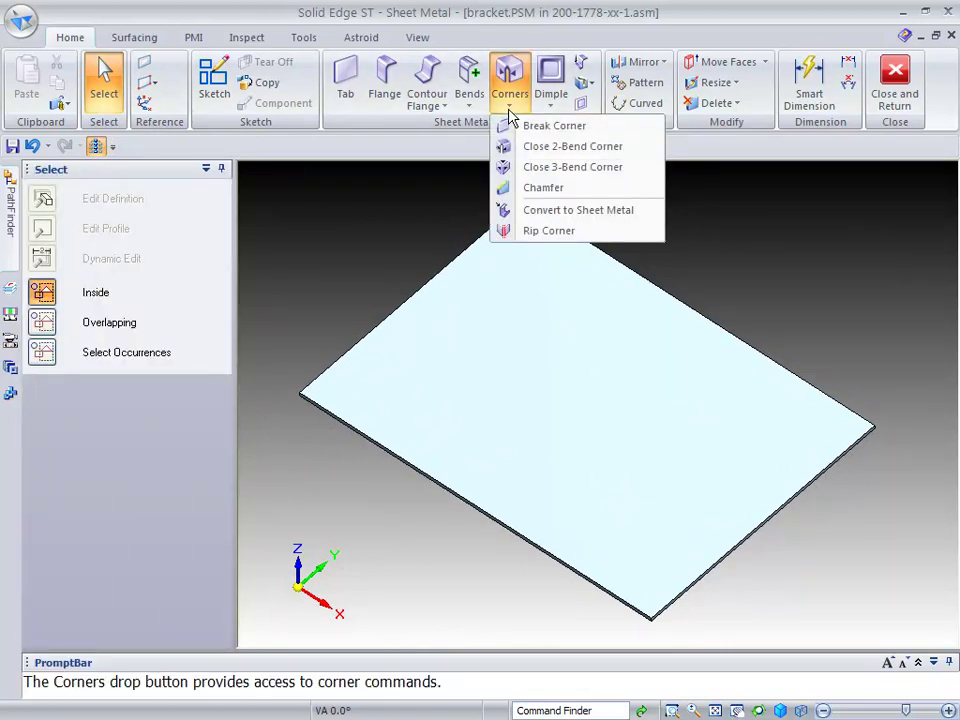
pyautogui.click(550, 128)
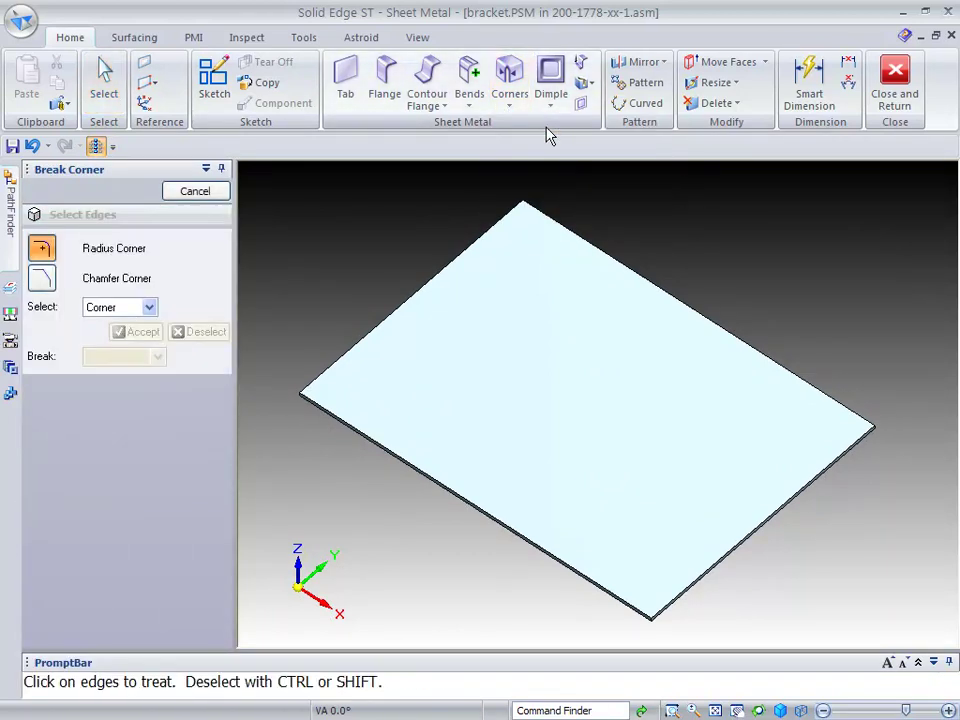
pyautogui.click(43, 280)
pyautogui.click(148, 307)
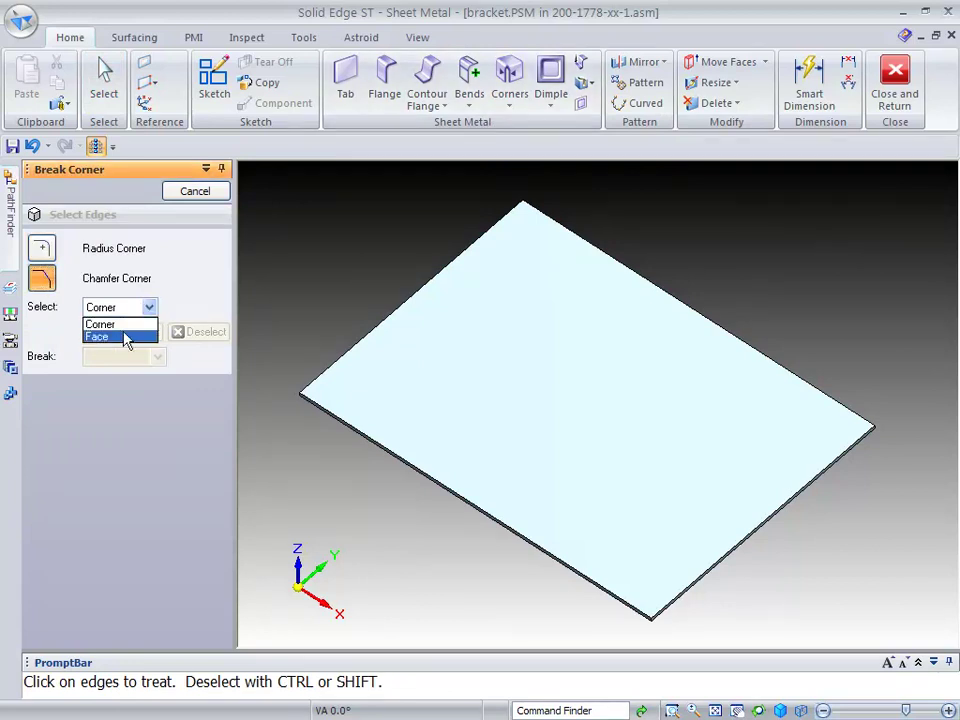
pyautogui.click(120, 337)
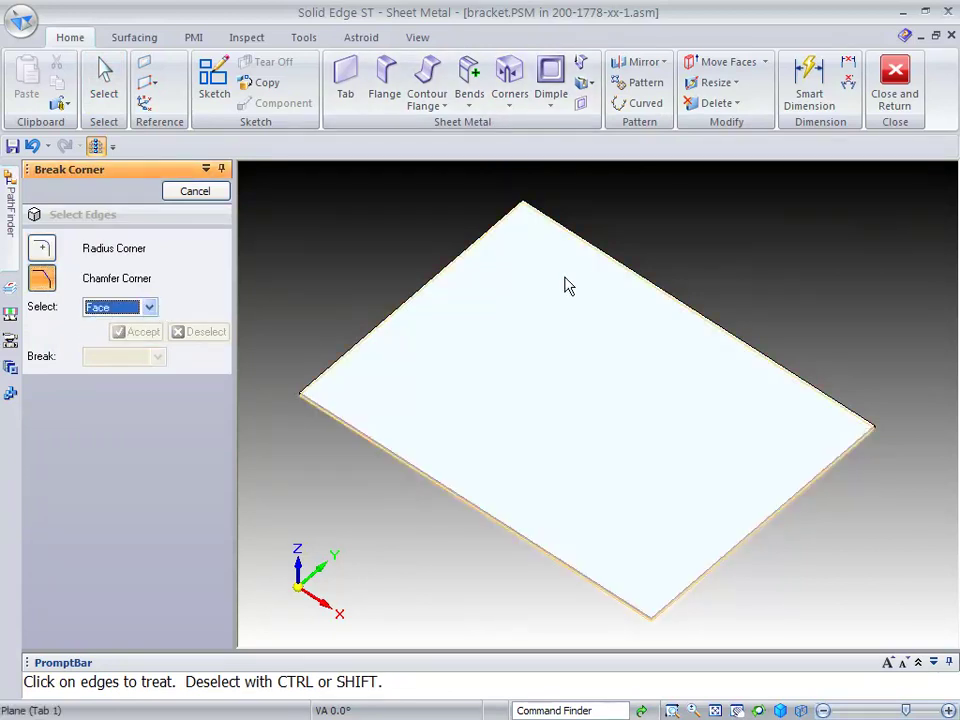
pyautogui.click(729, 206)
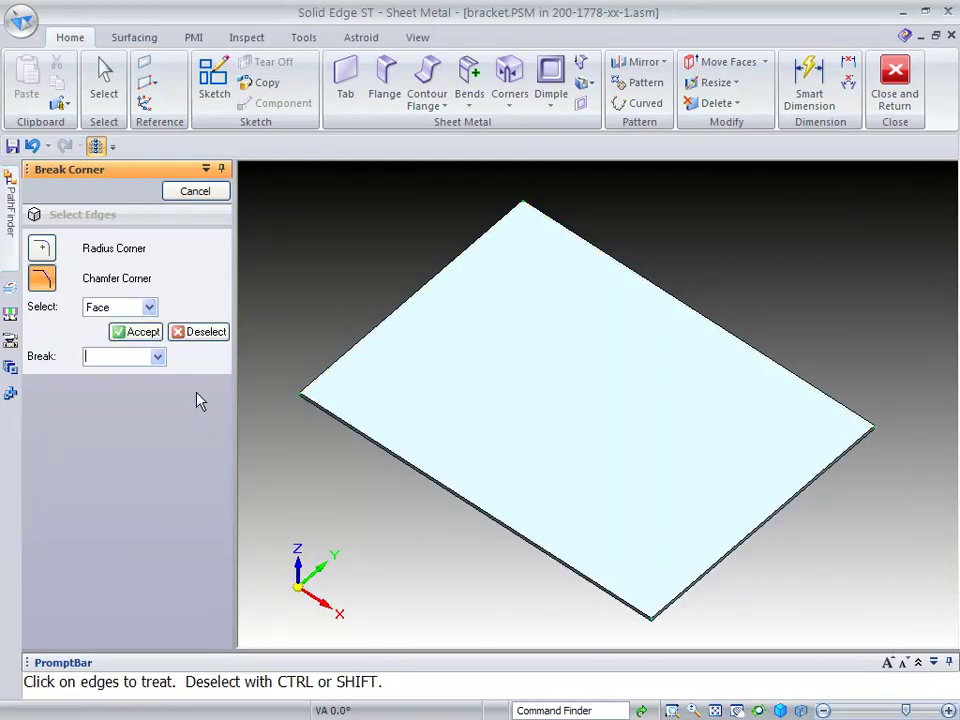
pyautogui.click(159, 357)
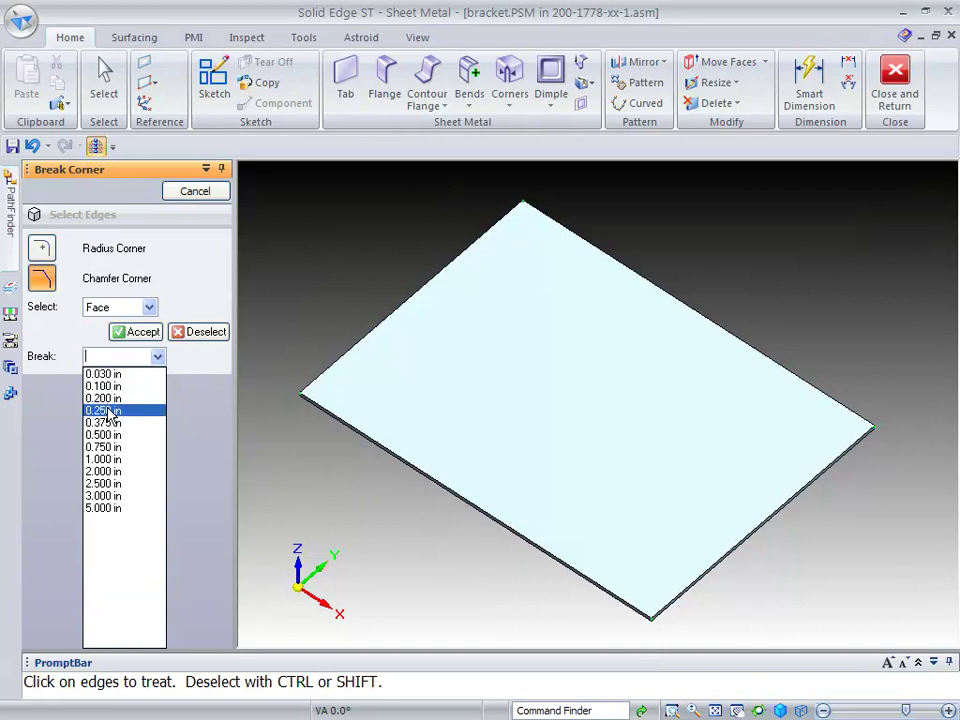
pyautogui.click(104, 411)
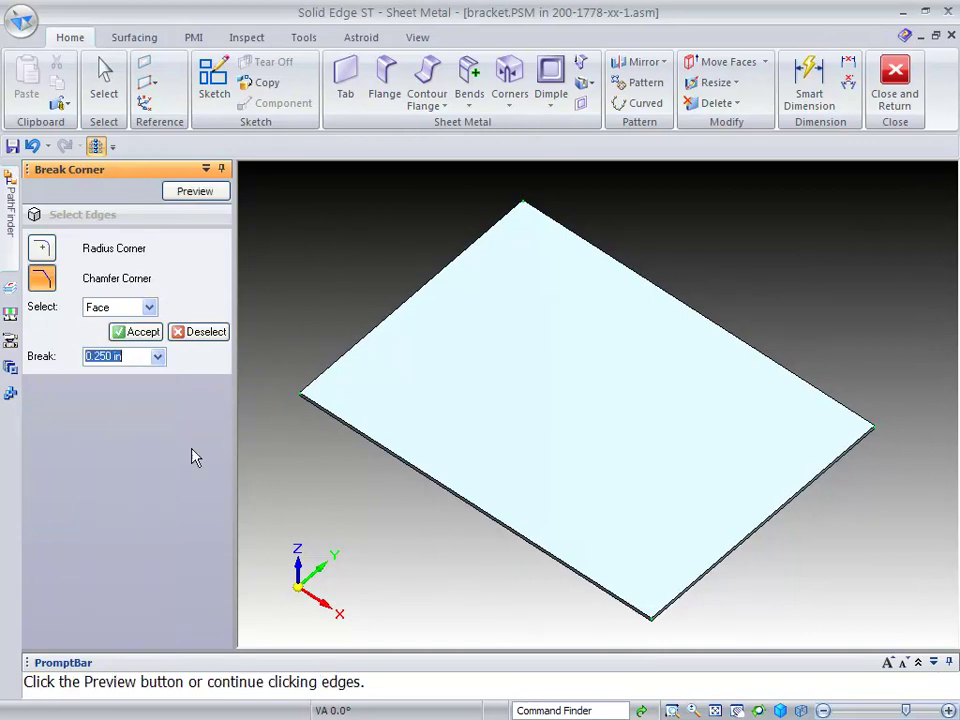
pyautogui.rightClick(340, 501)
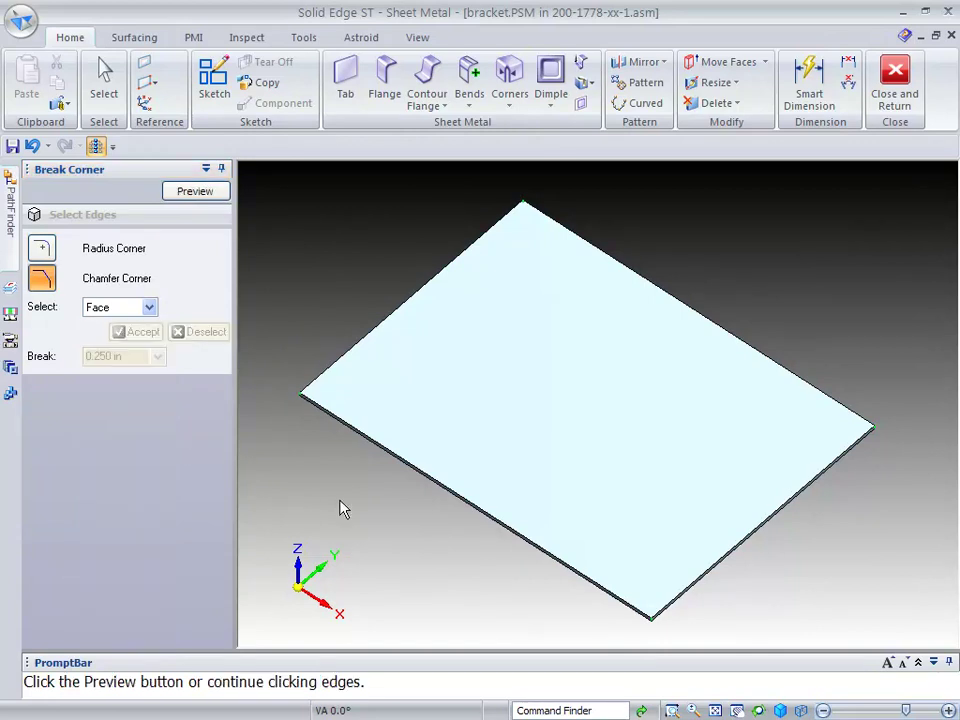
pyautogui.rightClick(289, 227)
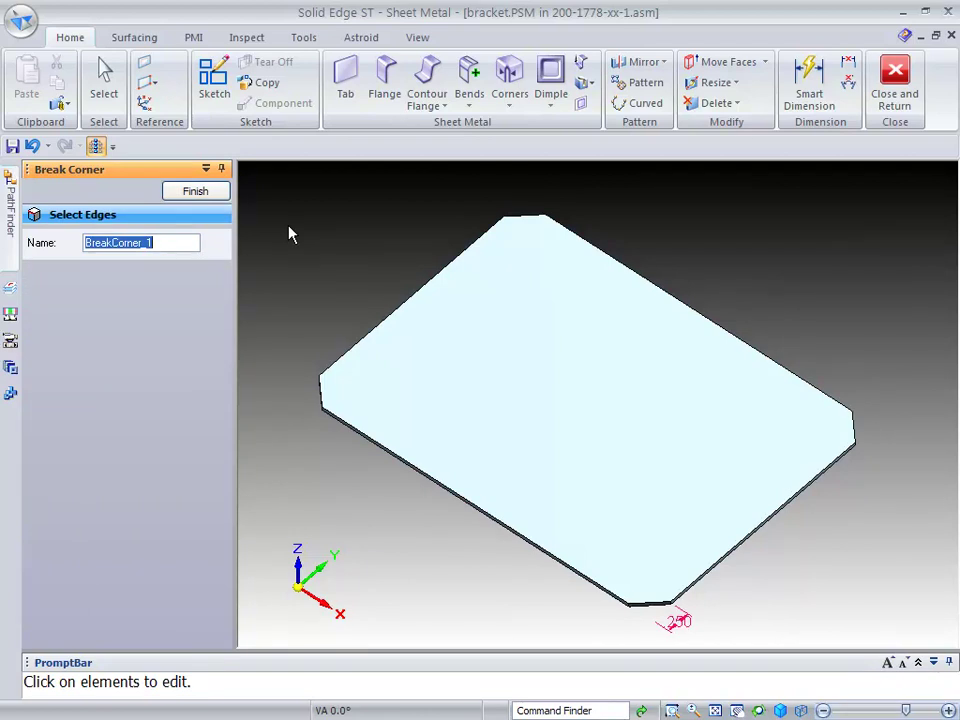
pyautogui.rightClick(289, 235)
# - Show the surrounding assembly parts and add a centered, downward flange 1.000 in long on the tab's long edge beside the cylindrical component
pyautogui.click(96, 146)
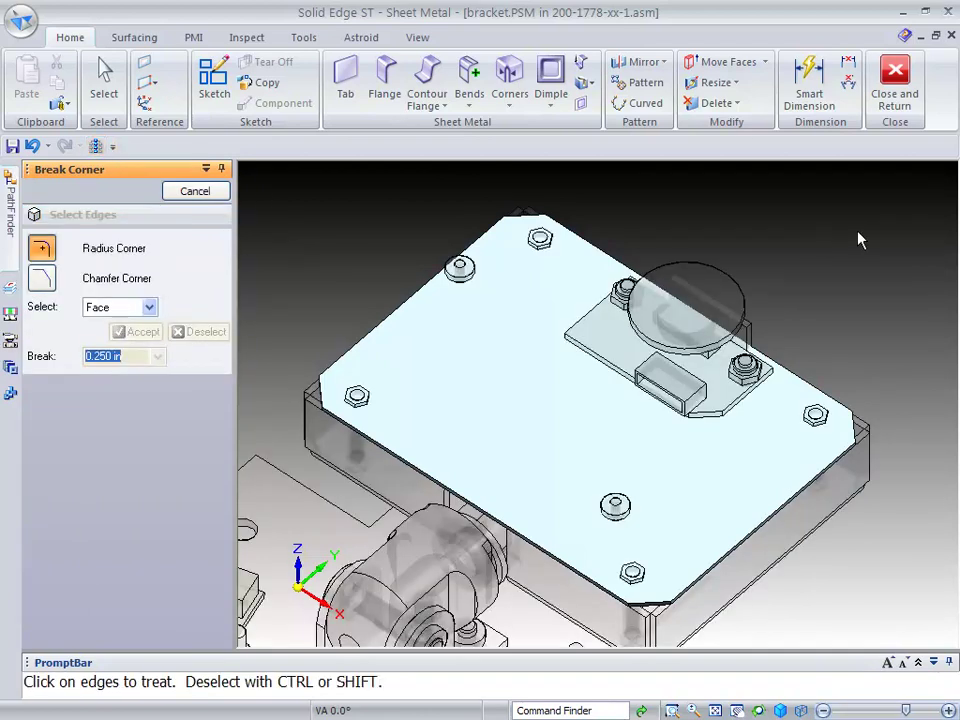
pyautogui.moveTo(858, 240); pyautogui.dragTo(887, 208, button='middle')
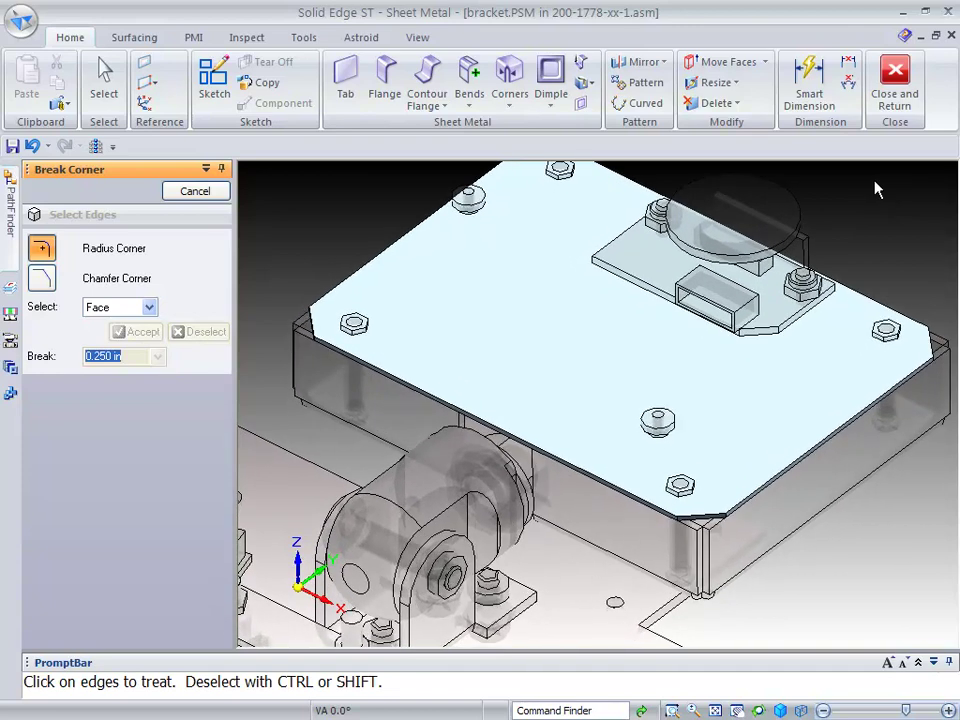
pyautogui.click(385, 80)
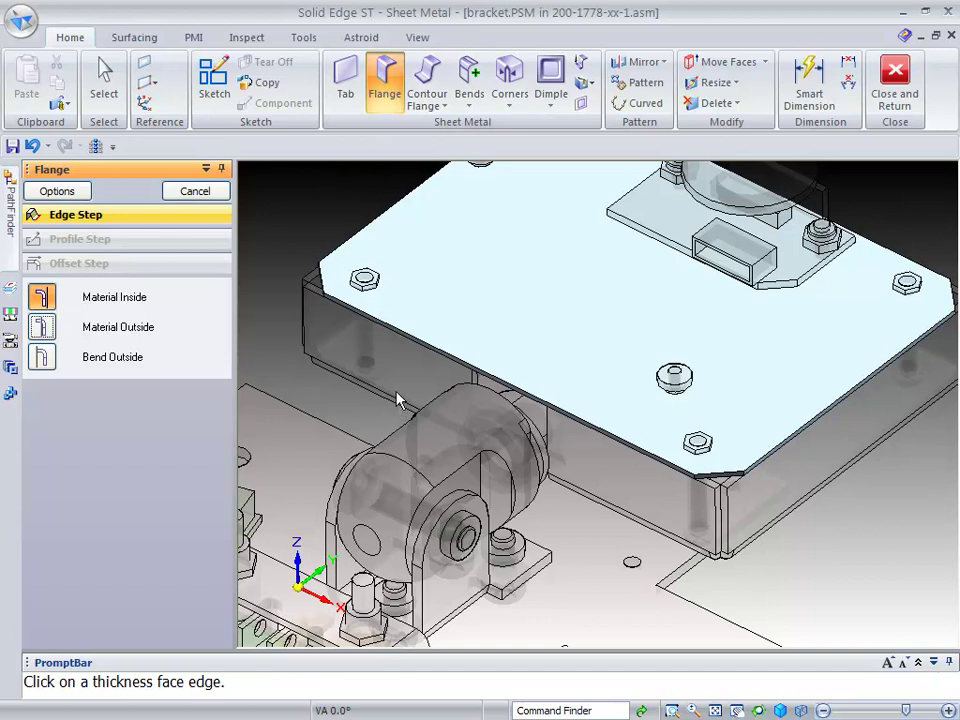
pyautogui.click(438, 356)
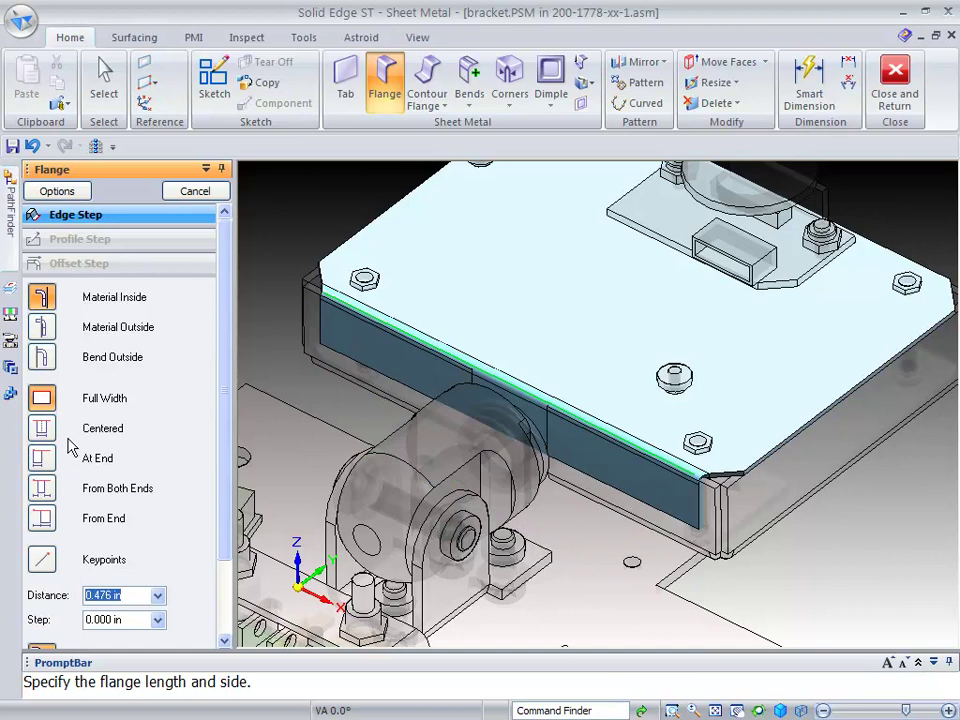
pyautogui.click(43, 430)
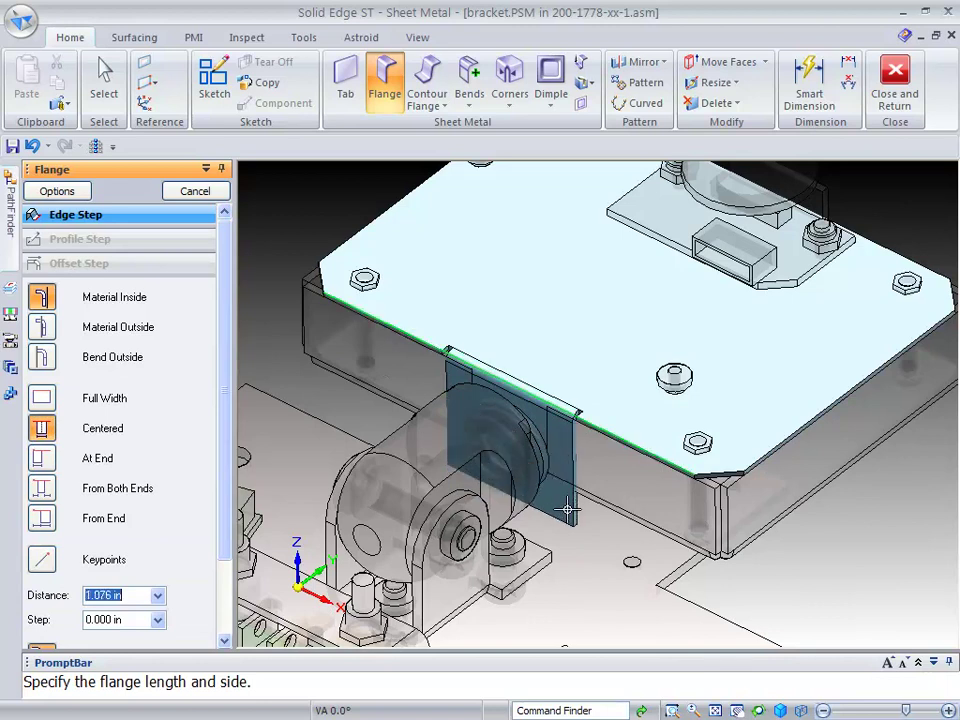
pyautogui.press('Tab')
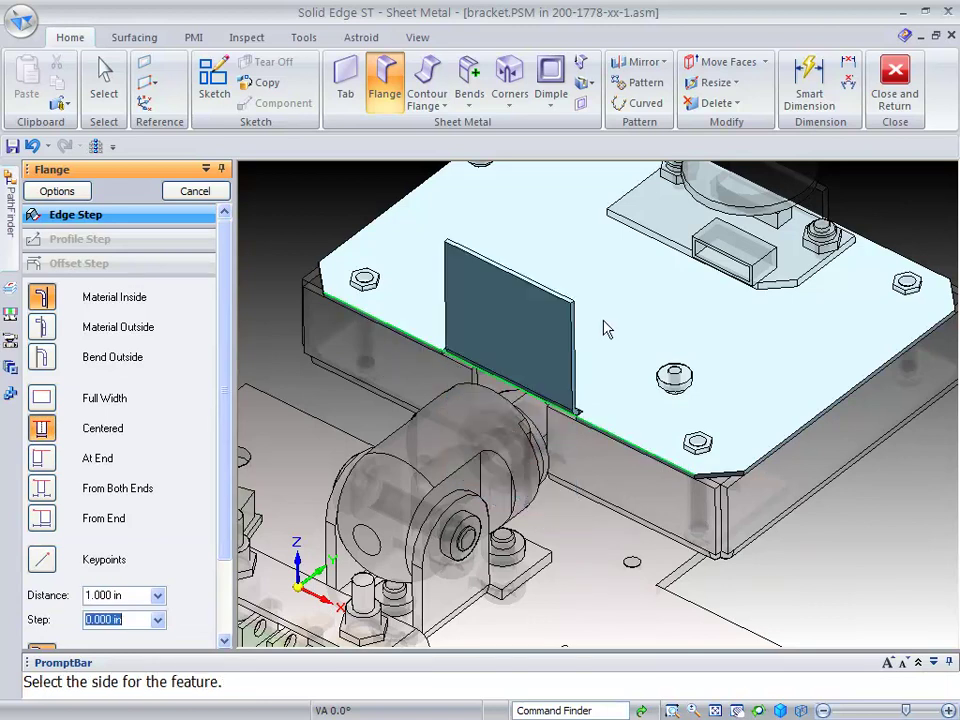
pyautogui.click(585, 535)
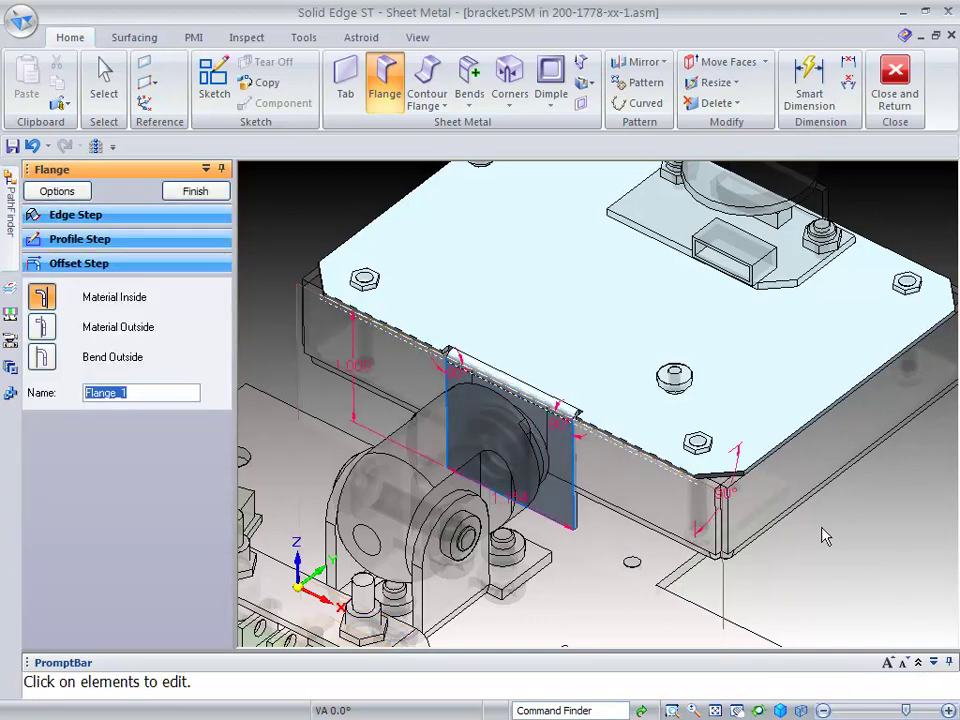
# - Offset the flange outward to the center keypoint of the adjacent cylindrical part's circular edge and finish the flange
pyautogui.moveTo(822, 536); pyautogui.dragTo(433, 392, button='middle')
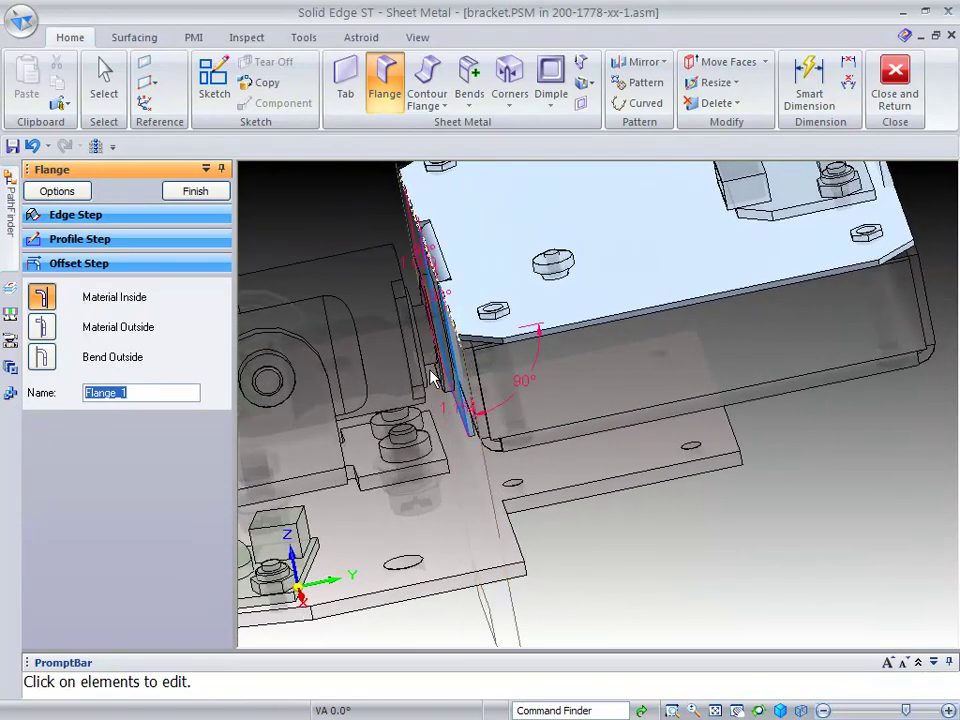
pyautogui.moveTo(480, 476); pyautogui.dragTo(731, 636, button='middle')
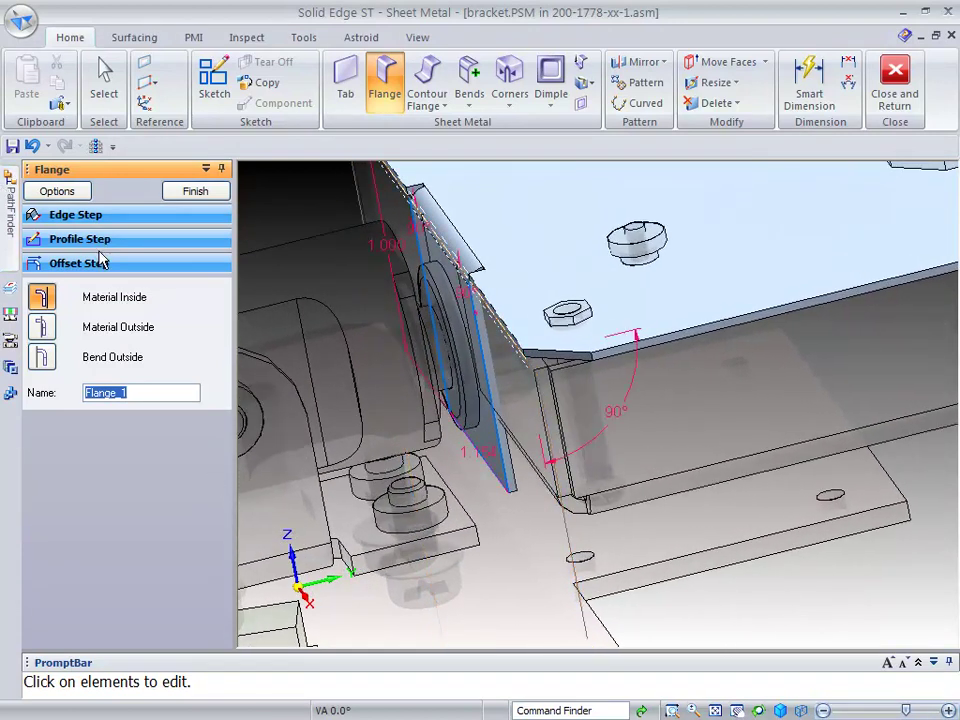
pyautogui.click(80, 263)
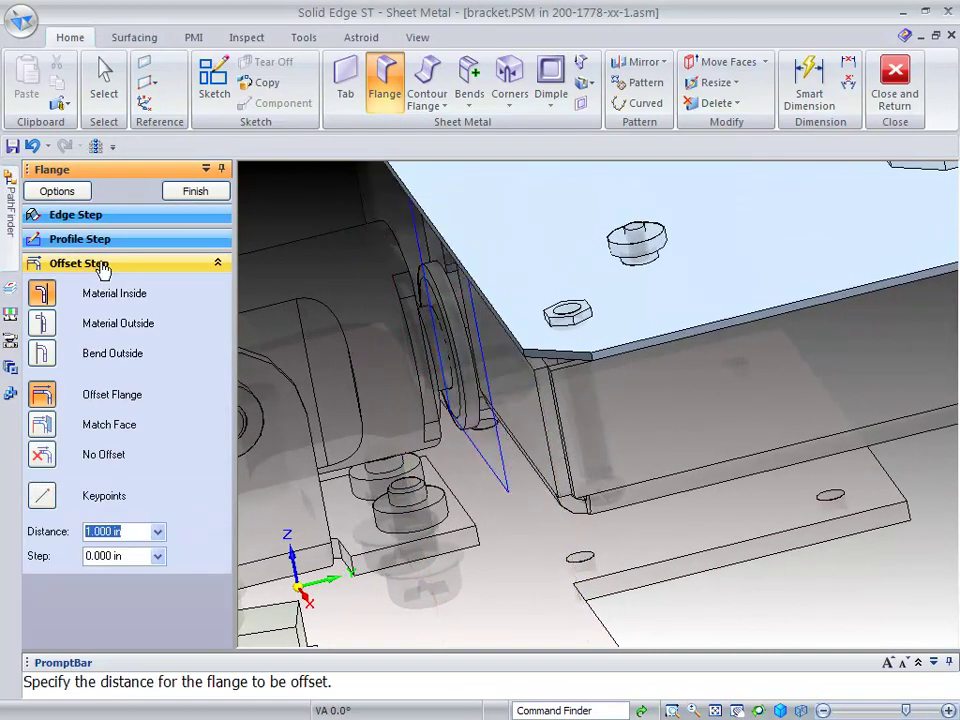
pyautogui.click(43, 495)
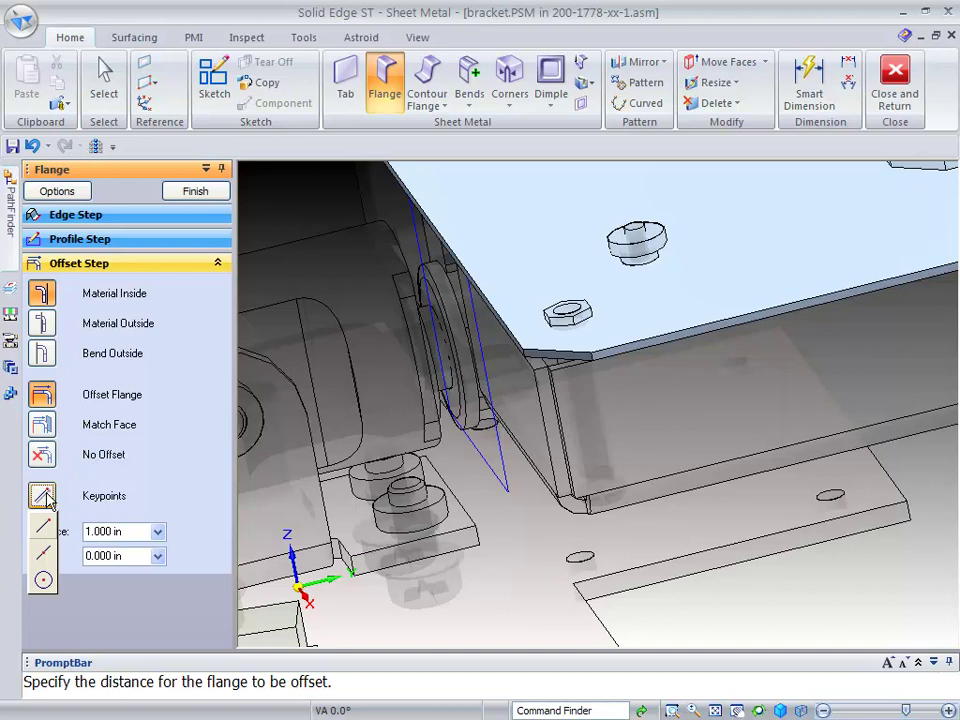
pyautogui.click(43, 582)
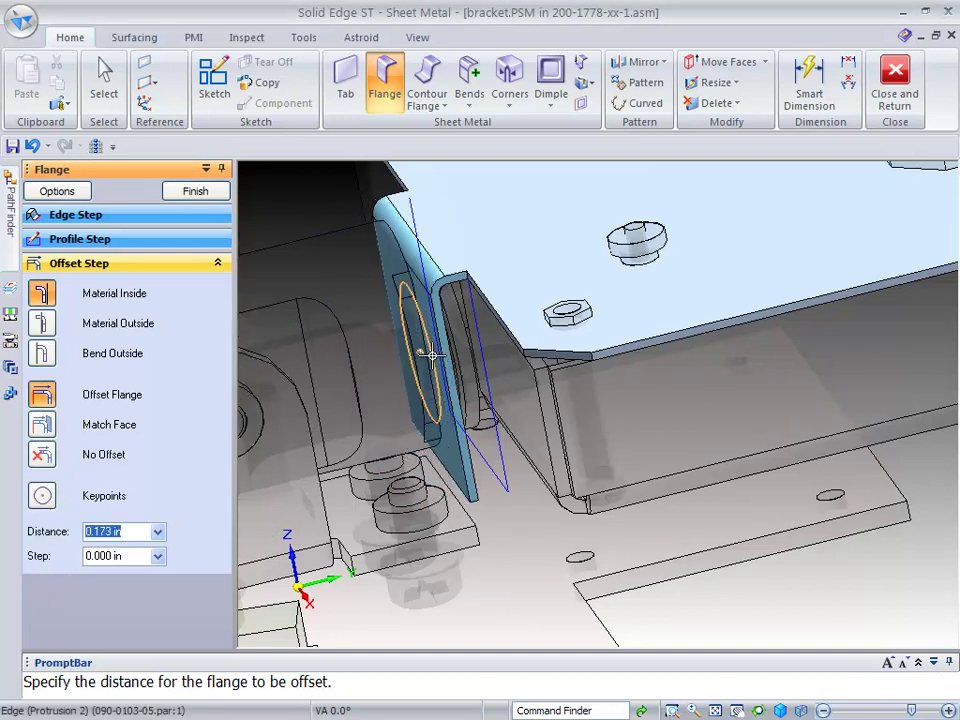
pyautogui.click(436, 365)
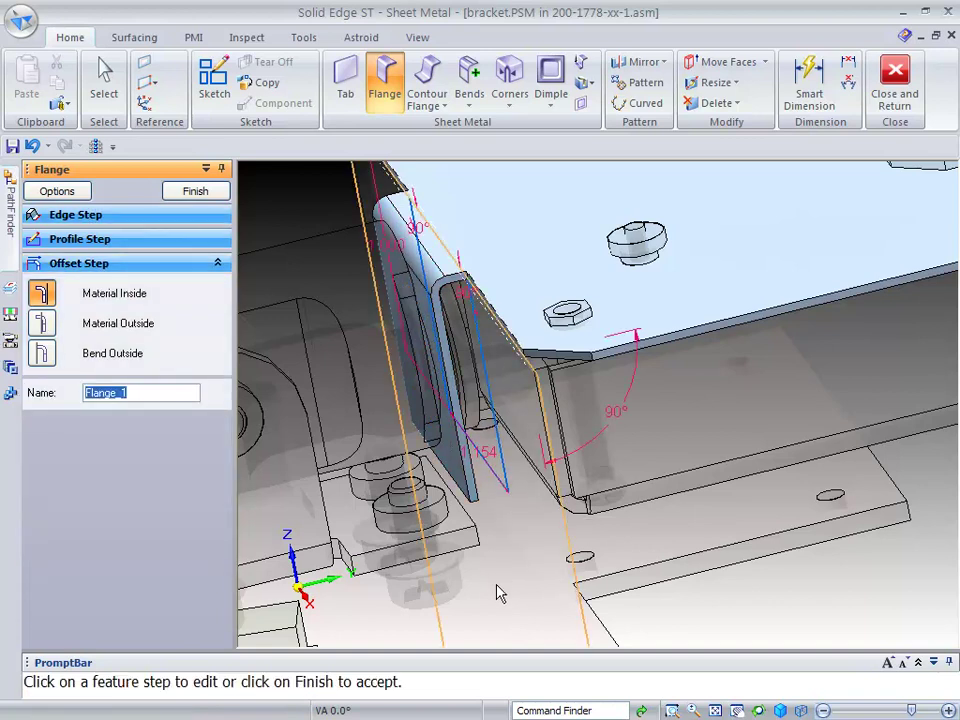
pyautogui.moveTo(502, 589); pyautogui.dragTo(477, 584, button='middle')
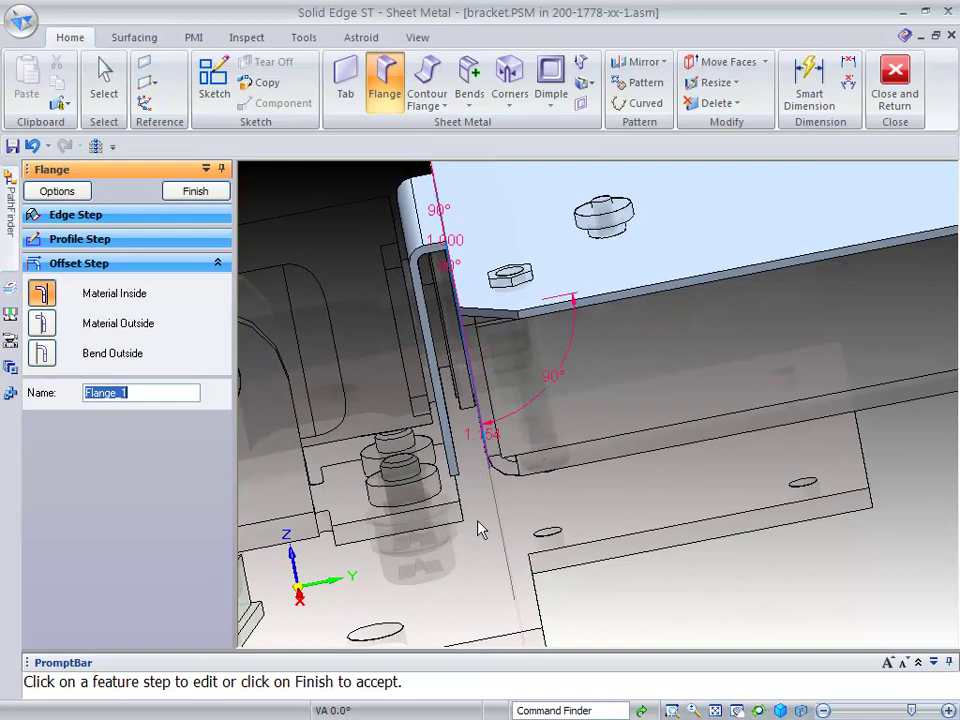
pyautogui.moveTo(765, 593); pyautogui.dragTo(553, 583, button='middle')
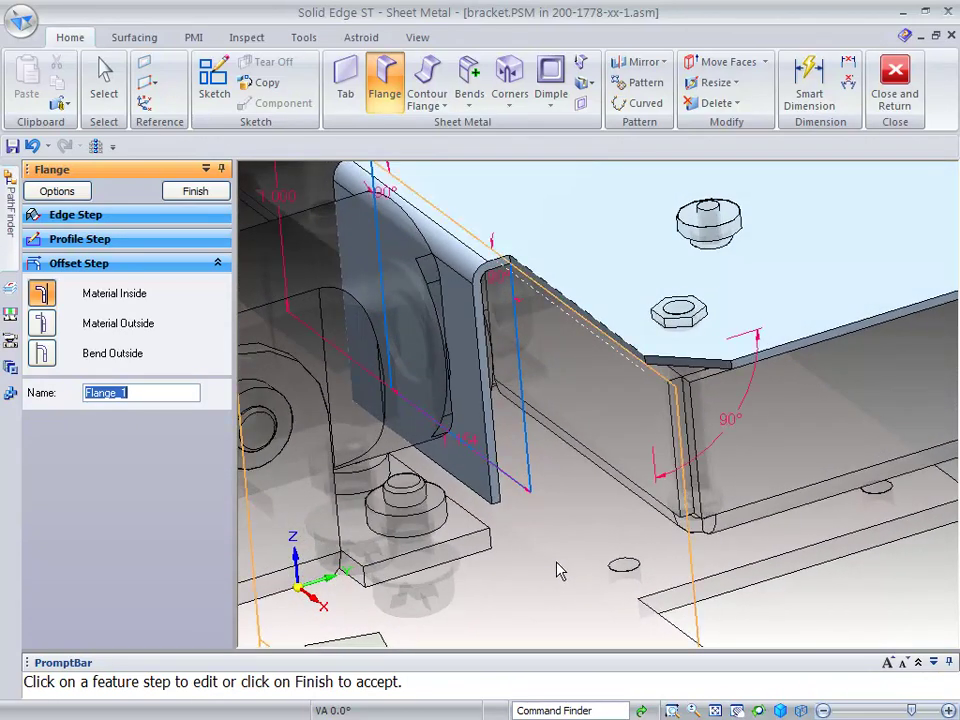
pyautogui.rightClick(568, 557)
# - Round the flange's two lower corners with a radius of 0.500 in
pyautogui.moveTo(568, 557); pyautogui.dragTo(519, 117, button='middle')
pyautogui.click(512, 94)
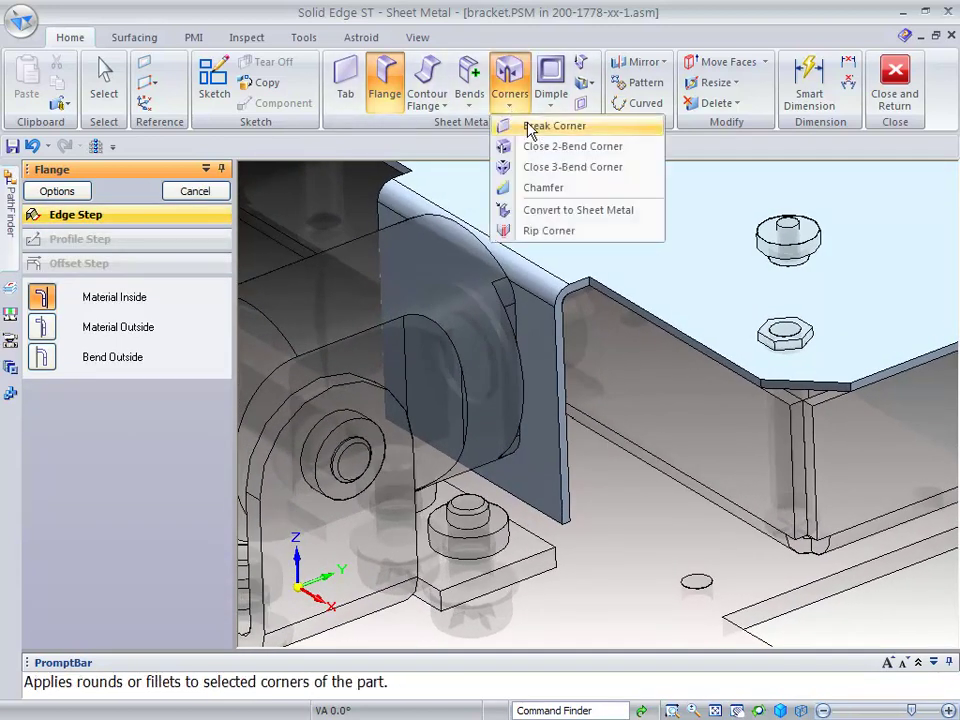
pyautogui.click(528, 126)
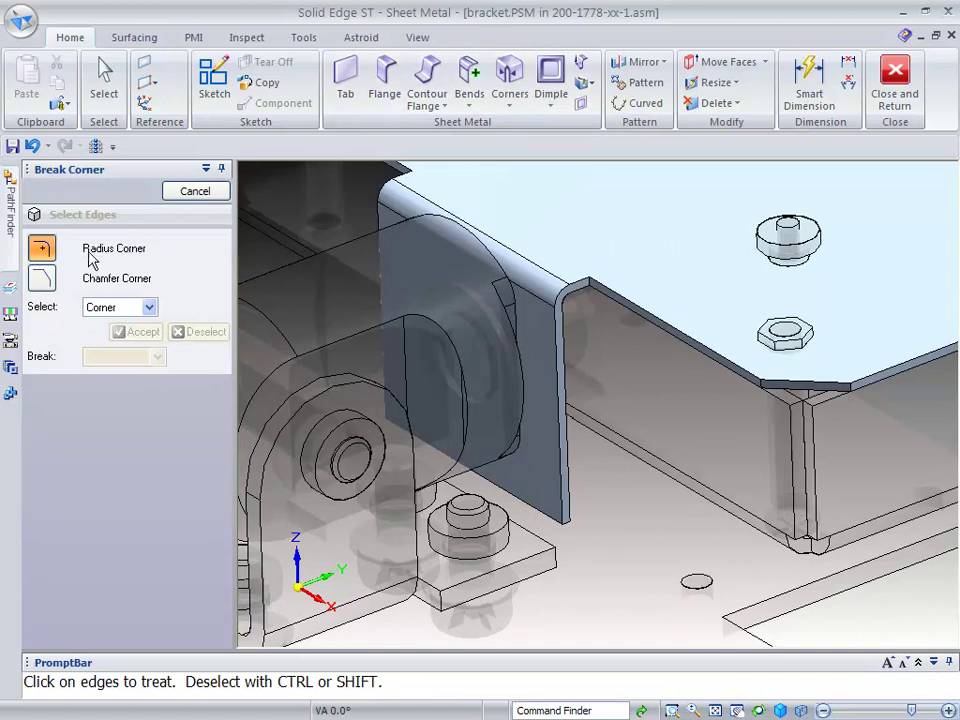
pyautogui.click(389, 420)
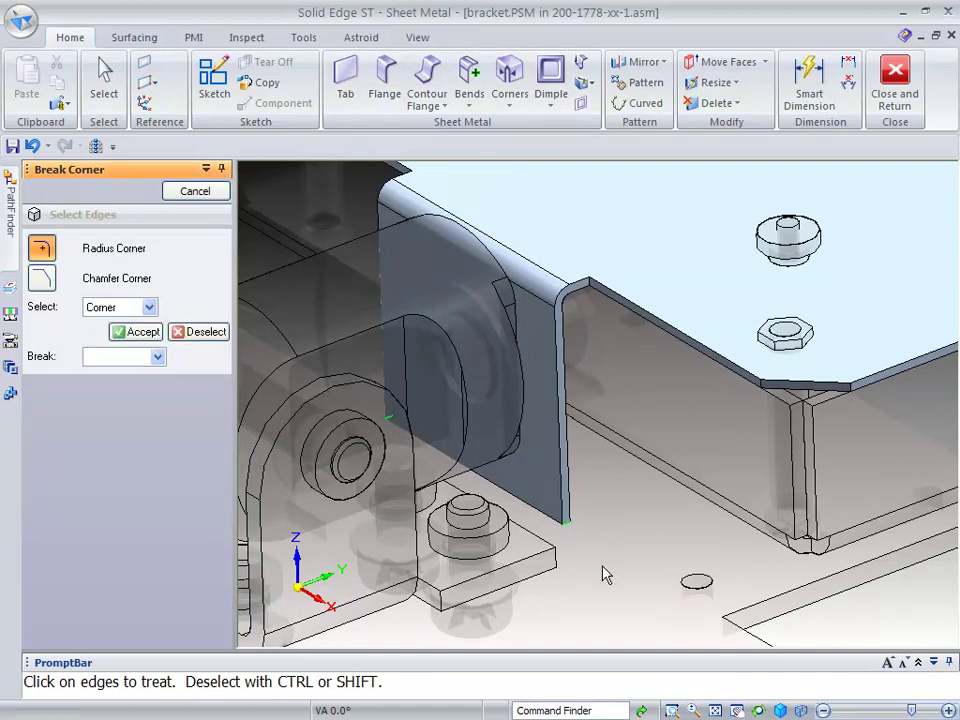
pyautogui.click(157, 356)
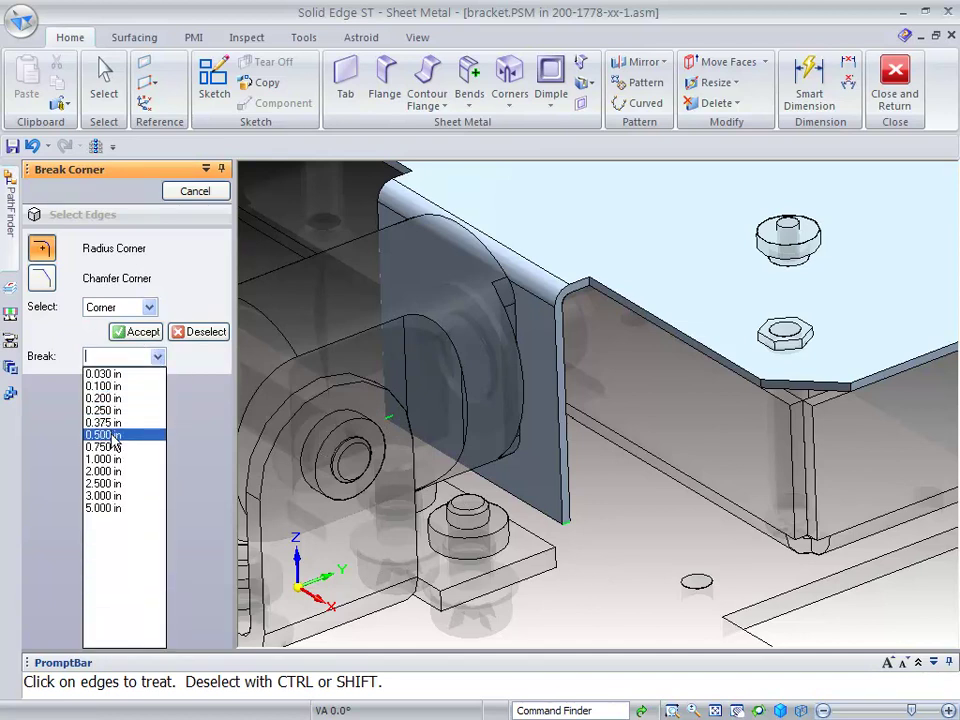
pyautogui.click(114, 436)
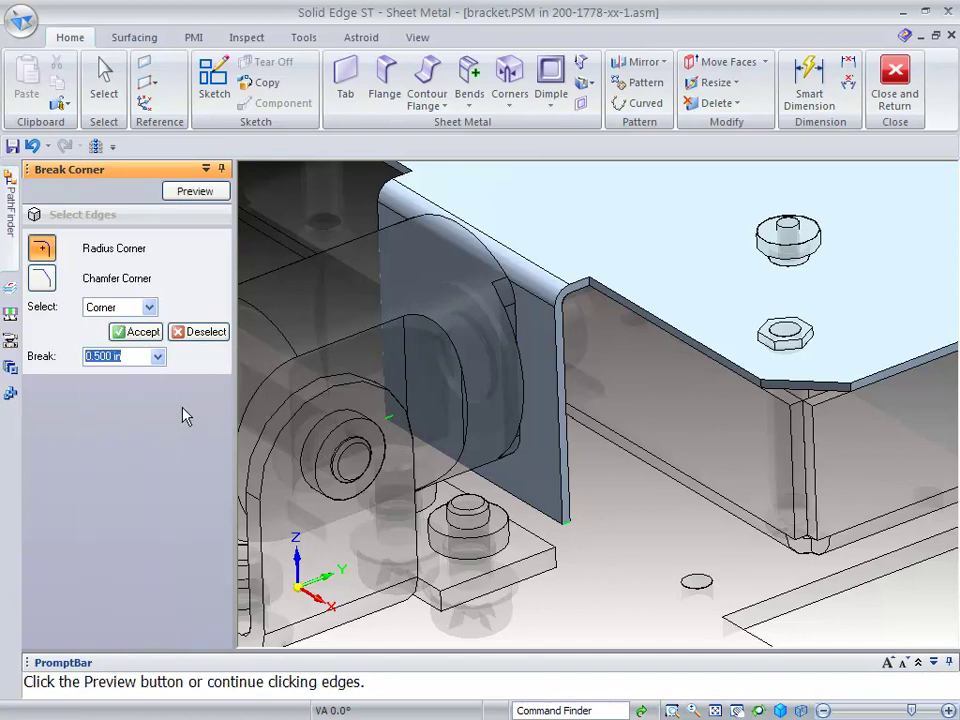
pyautogui.click(146, 335)
pyautogui.rightClick(632, 513)
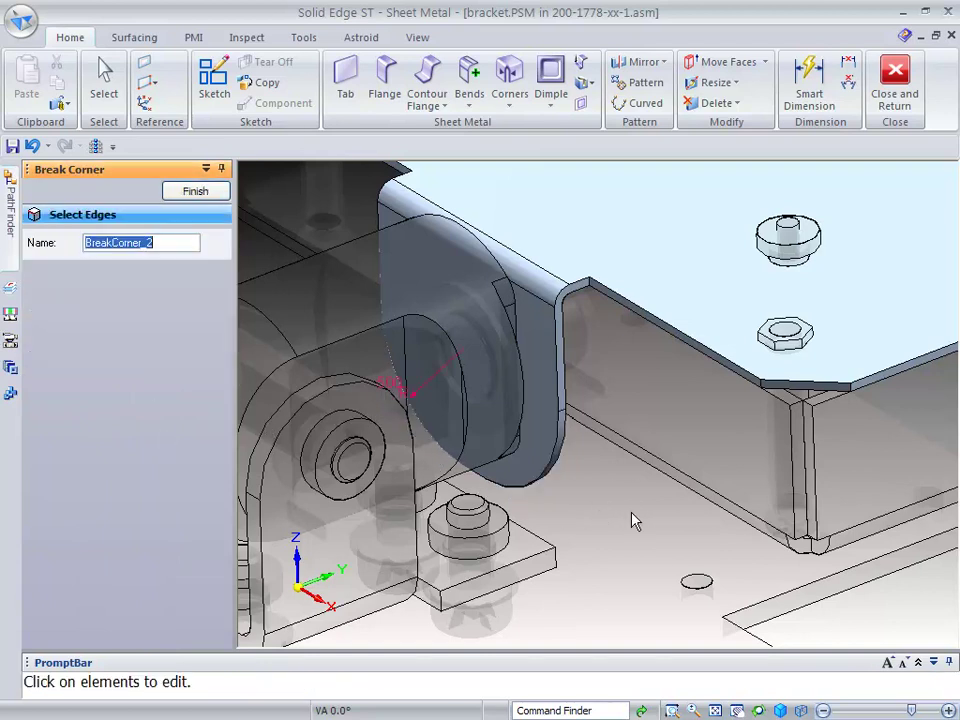
pyautogui.rightClick(632, 521)
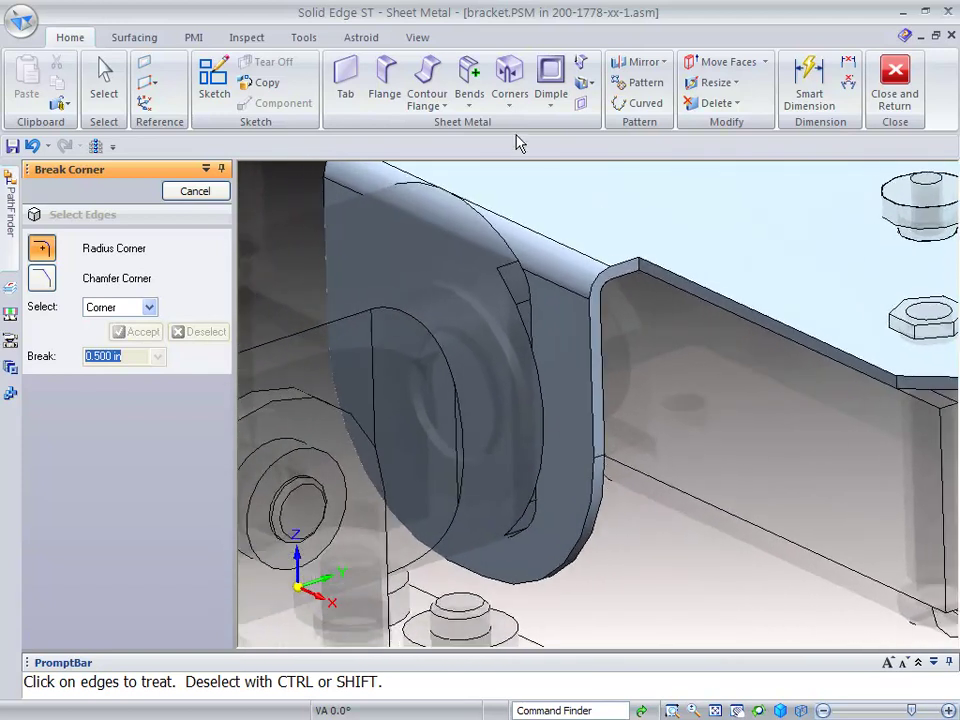
# - Start a Cut profile sketch on the outer planar face of the rounded flange
pyautogui.click(590, 86)
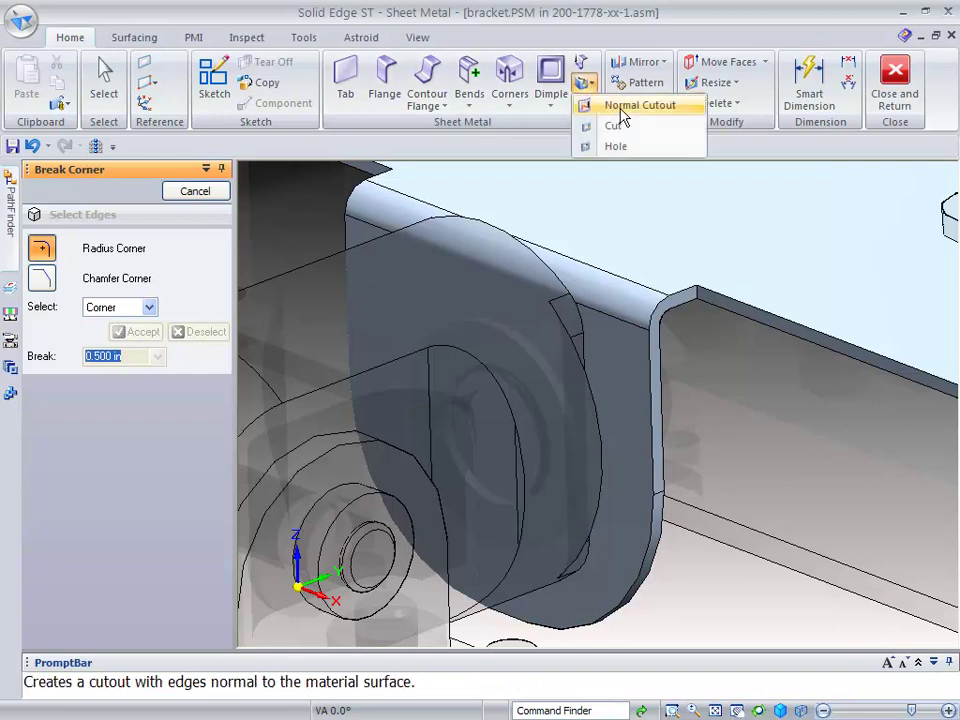
pyautogui.click(614, 125)
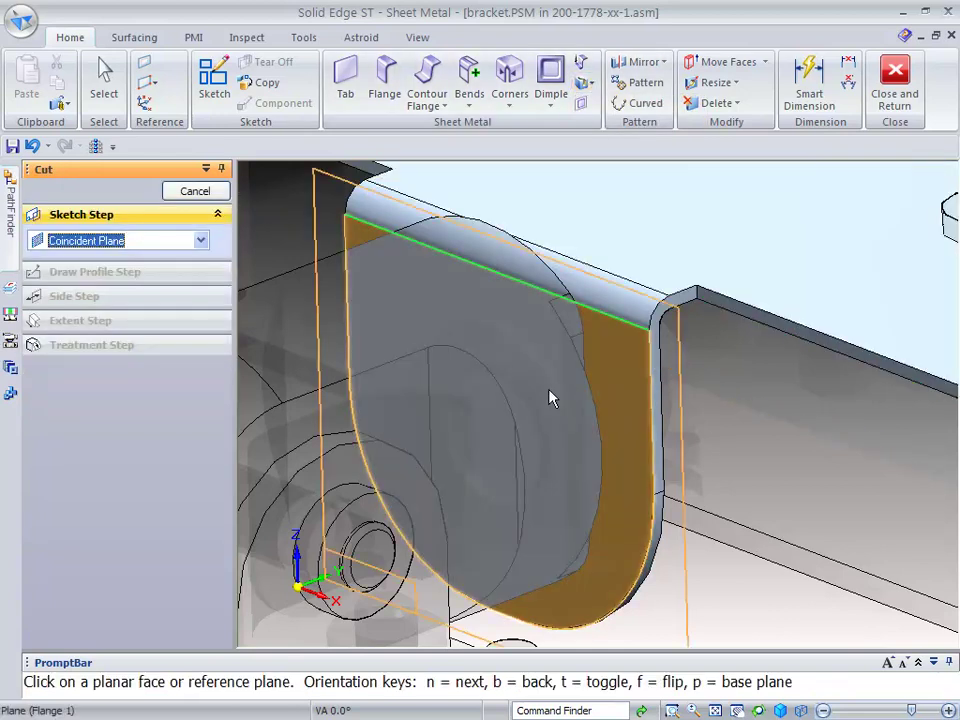
pyautogui.click(539, 419)
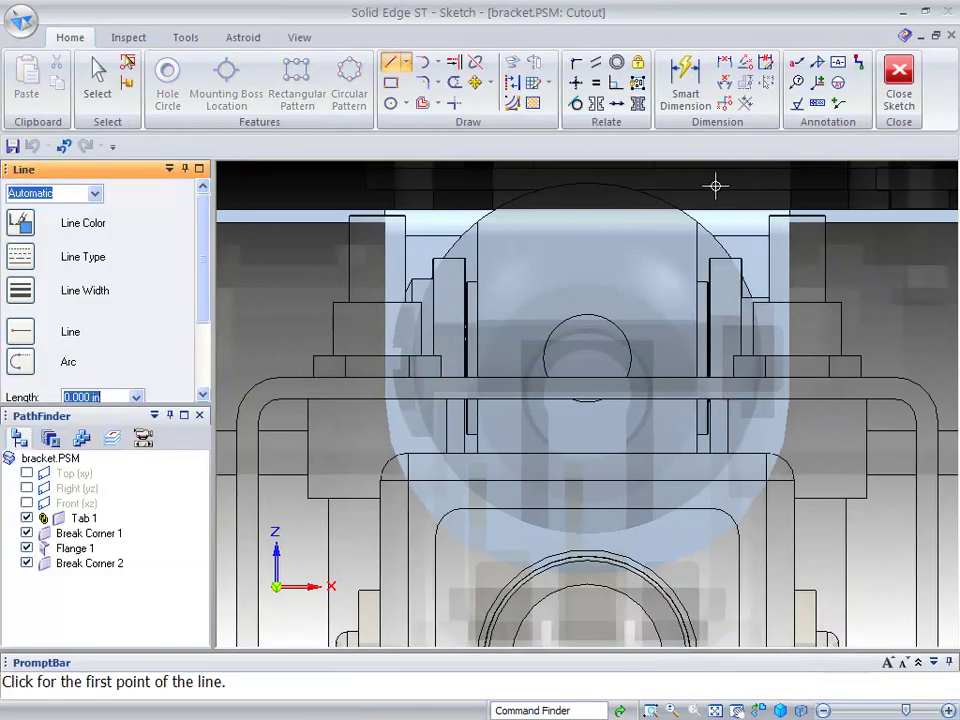
# - Enable including with offset and project the adjacent cylindrical part's small circular edge into the sketch, offset 0.030 in outward
pyautogui.moveTo(728, 184)
pyautogui.mouseDown(button='middle')
pyautogui.moveTo(696, 216)
pyautogui.moveTo(640, 228)
pyautogui.moveTo(649, 229)
pyautogui.mouseUp(button='middle')
pyautogui.moveTo(921, 510); pyautogui.dragTo(866, 497, button='middle')
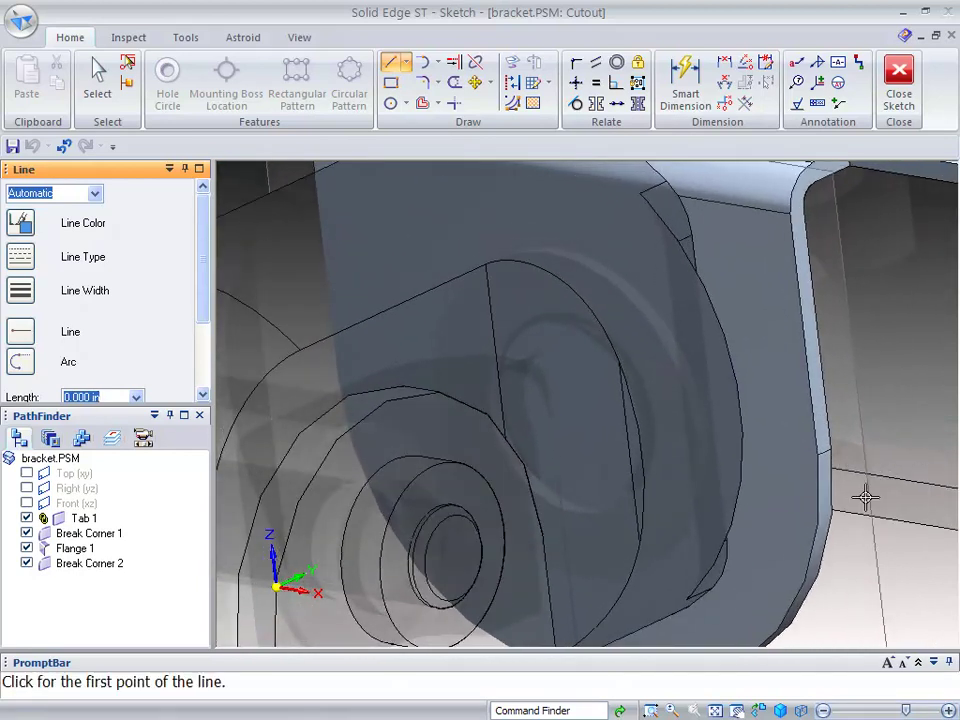
pyautogui.click(511, 65)
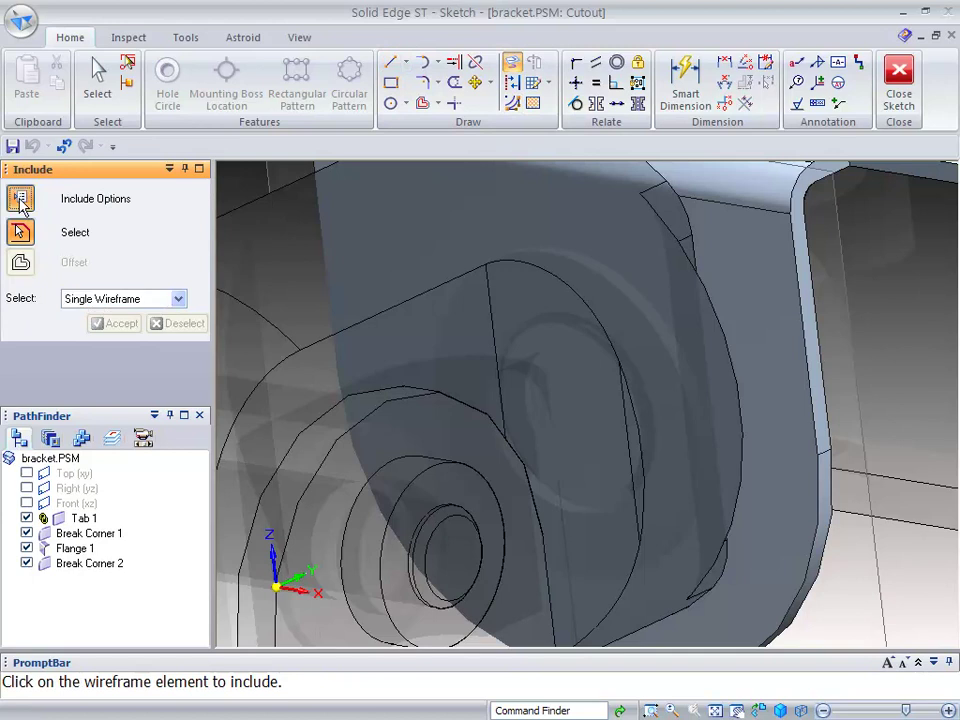
pyautogui.click(20, 197)
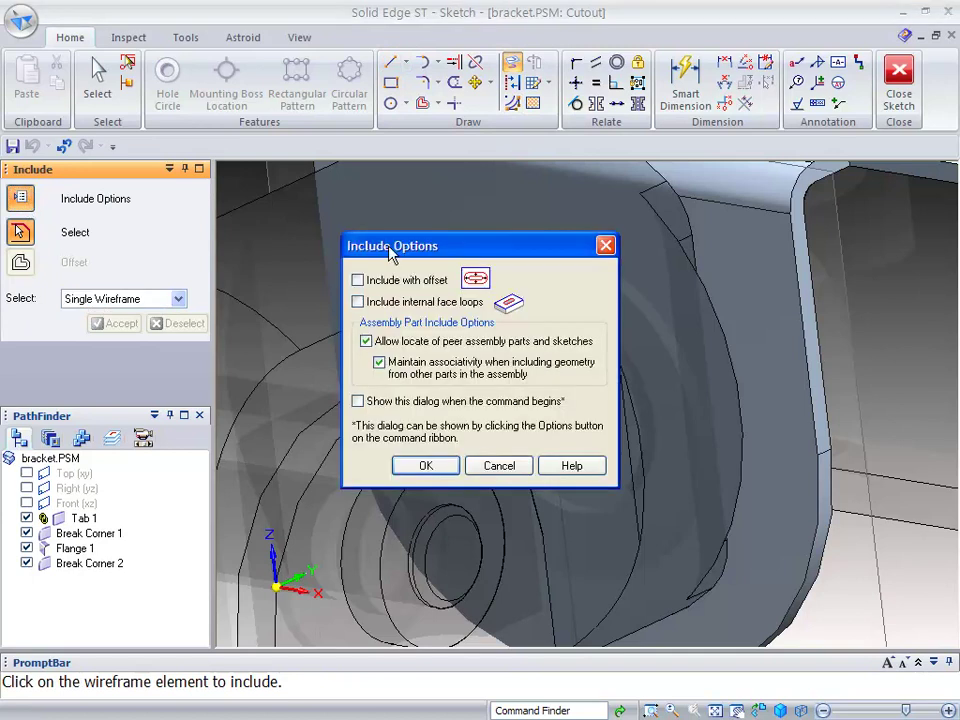
pyautogui.click(425, 466)
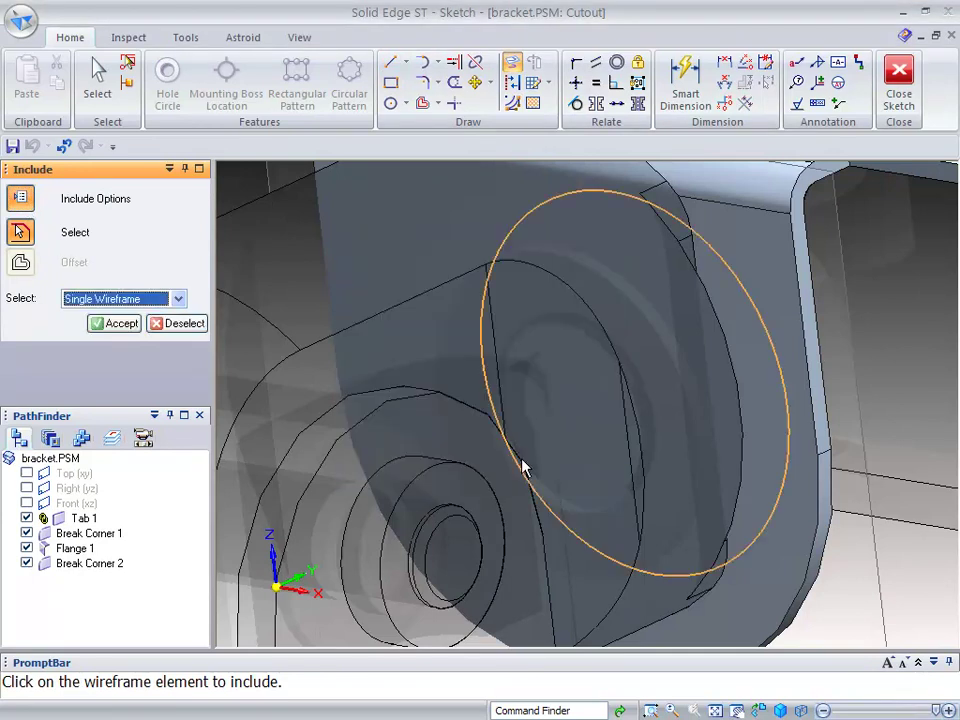
pyautogui.click(612, 365)
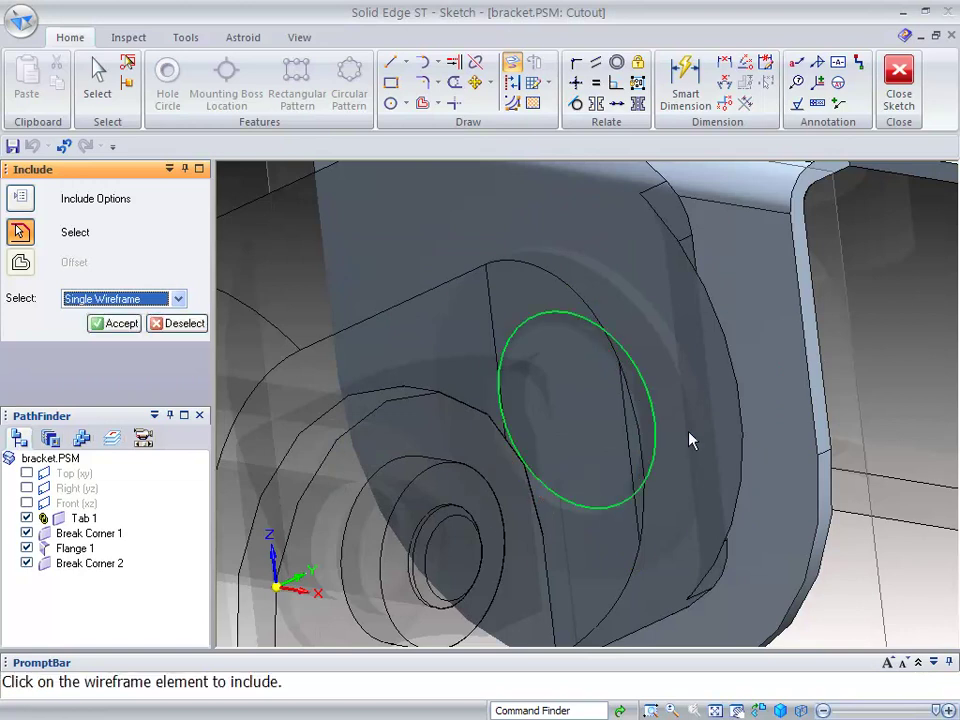
pyautogui.rightClick(754, 310)
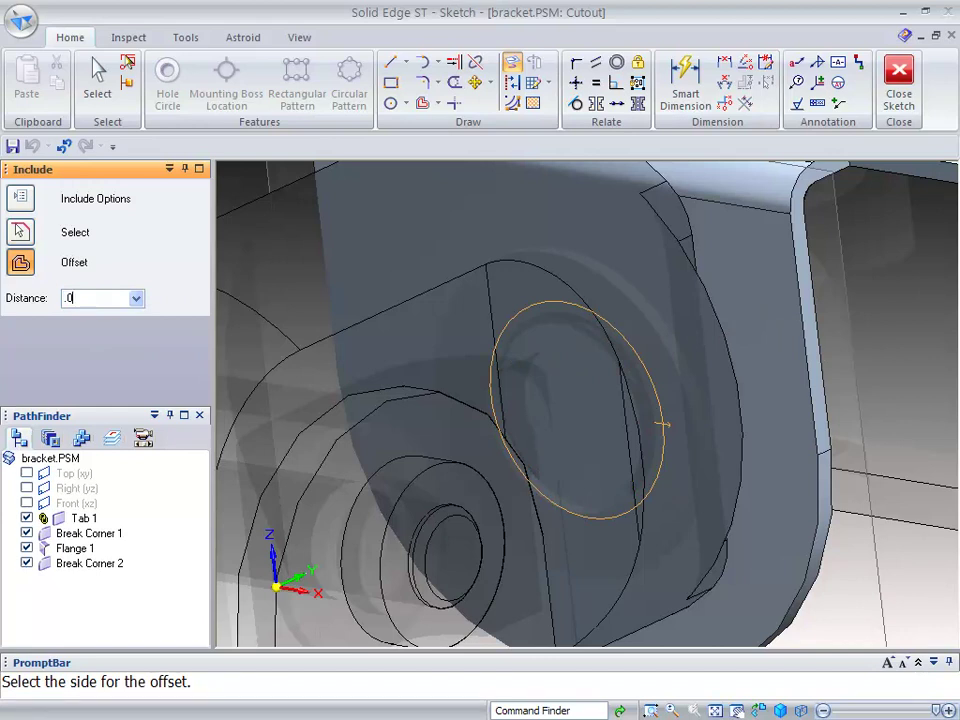
pyautogui.write('.03')
pyautogui.press('Return')
pyautogui.click(724, 341)
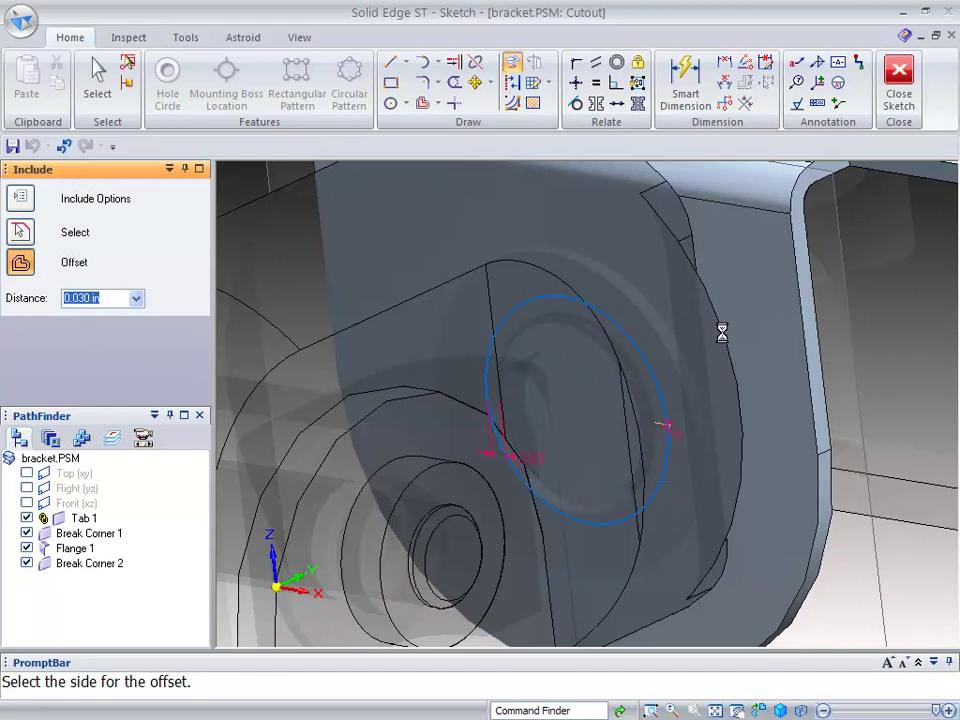
# - Close the sketch and cut the offset circle through the flange with a finite extent of about 0.6 in
pyautogui.click(898, 90)
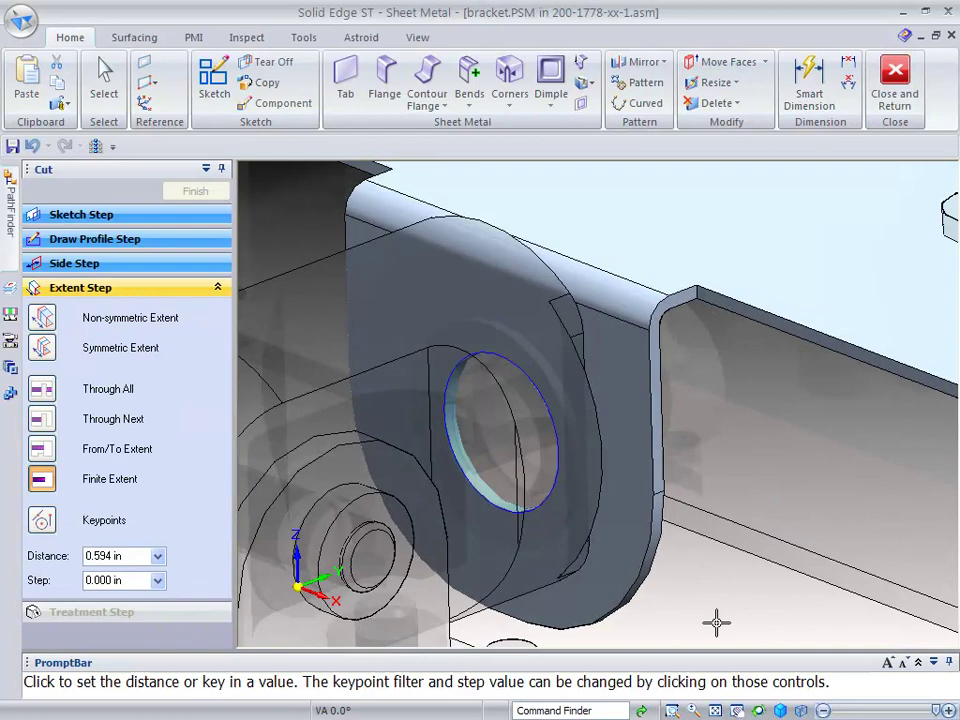
pyautogui.click(718, 630)
pyautogui.rightClick(765, 628)
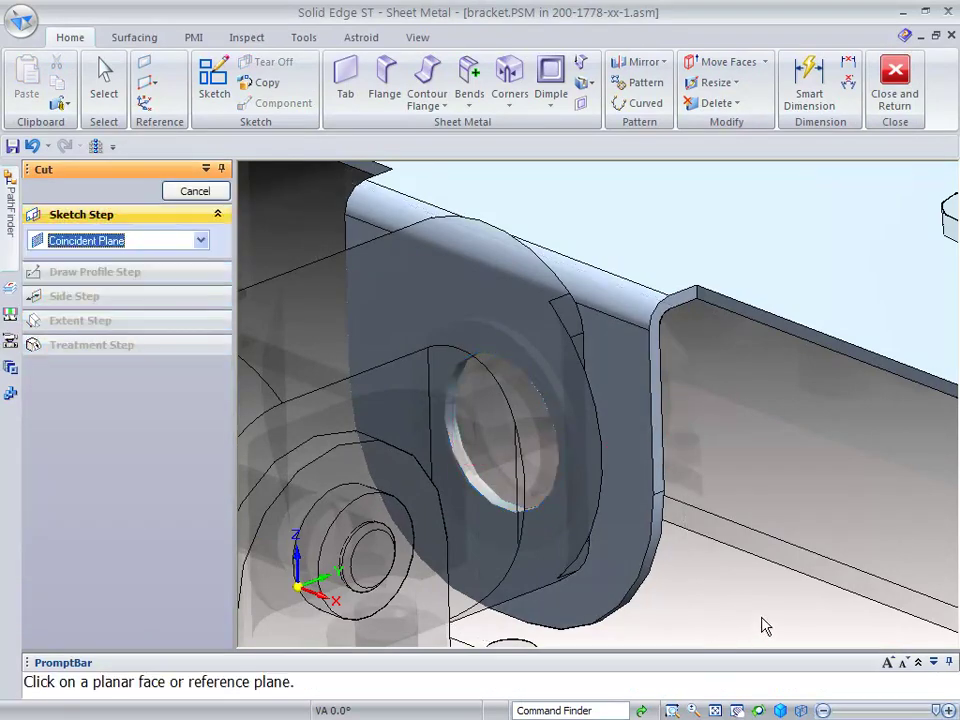
# - Add an upward flange 0.500 in long on the tab edge beside the rounded flange, positioned at the end near the chamfered corner
pyautogui.scroll(-4, 761, 625)
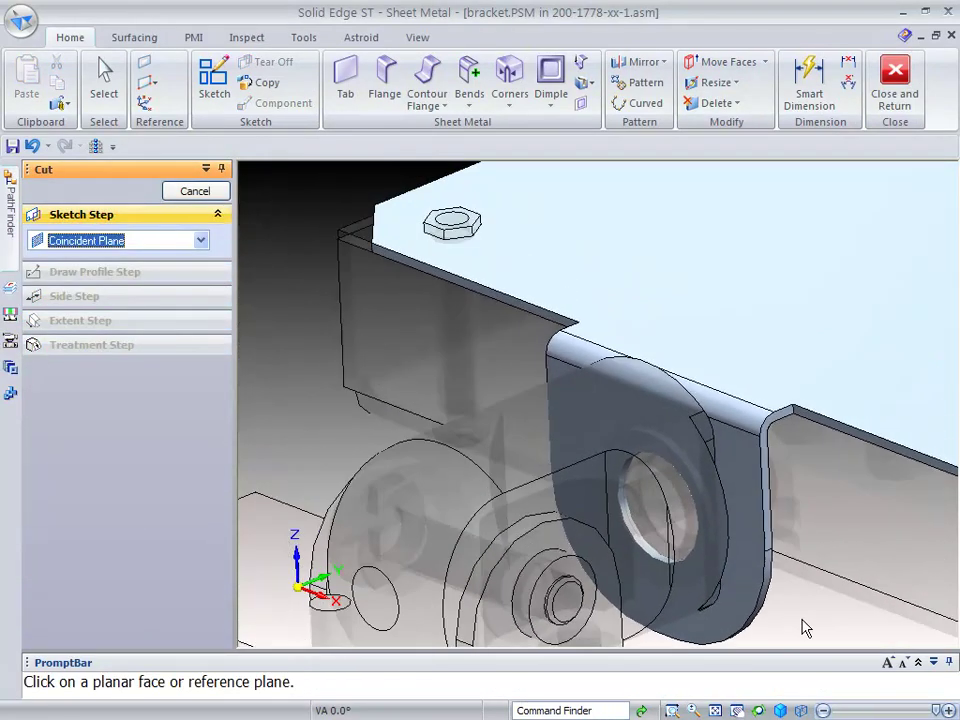
pyautogui.scroll(-3, 930, 612)
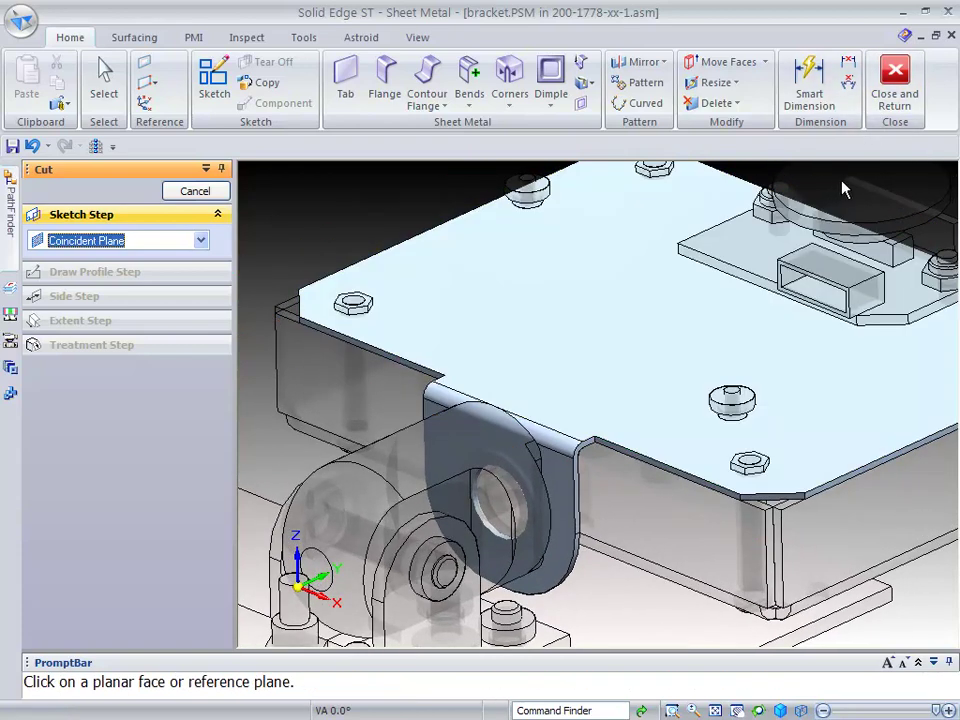
pyautogui.keyDown('shift'); pyautogui.moveTo(248, 188); pyautogui.dragTo(257, 190, button='middle'); pyautogui.keyUp('shift')
pyautogui.scroll(5, 294, 184)
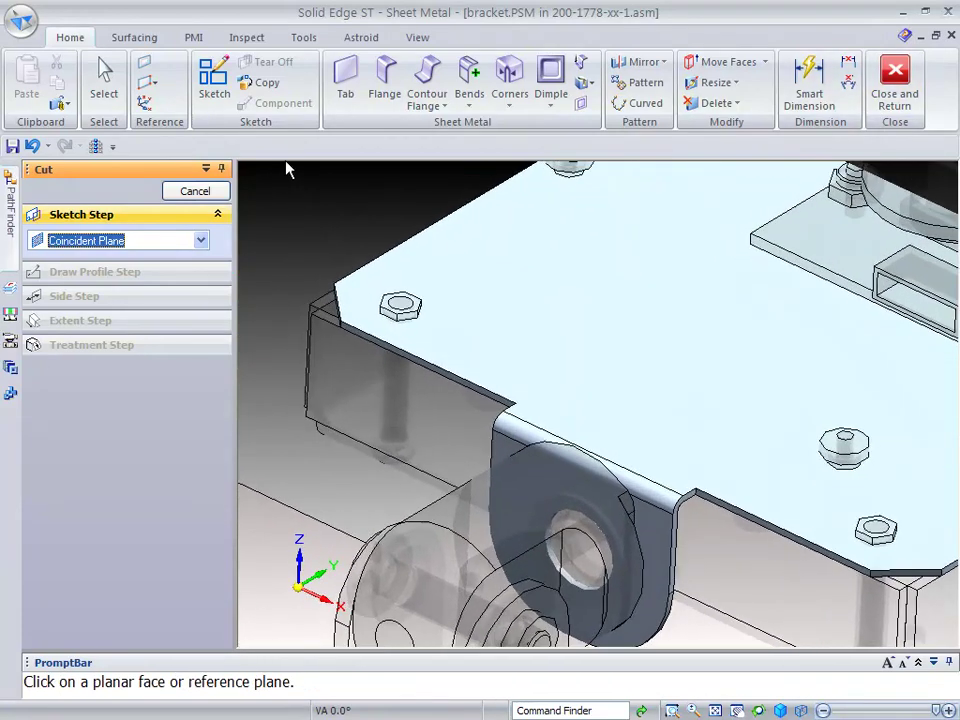
pyautogui.scroll(2, 343, 342)
pyautogui.click(384, 80)
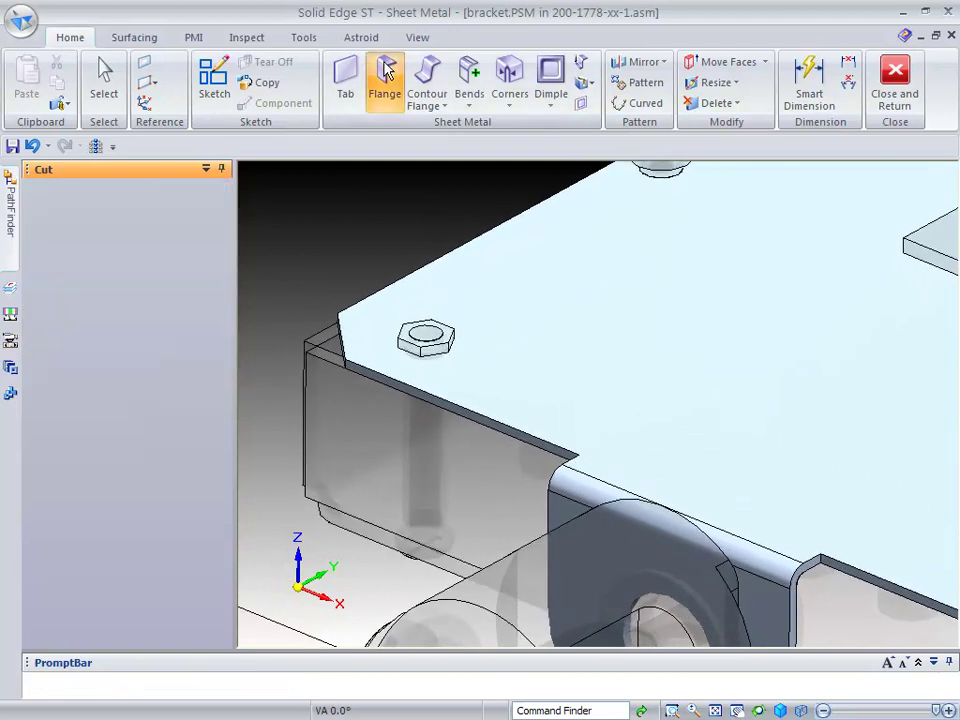
pyautogui.click(377, 379)
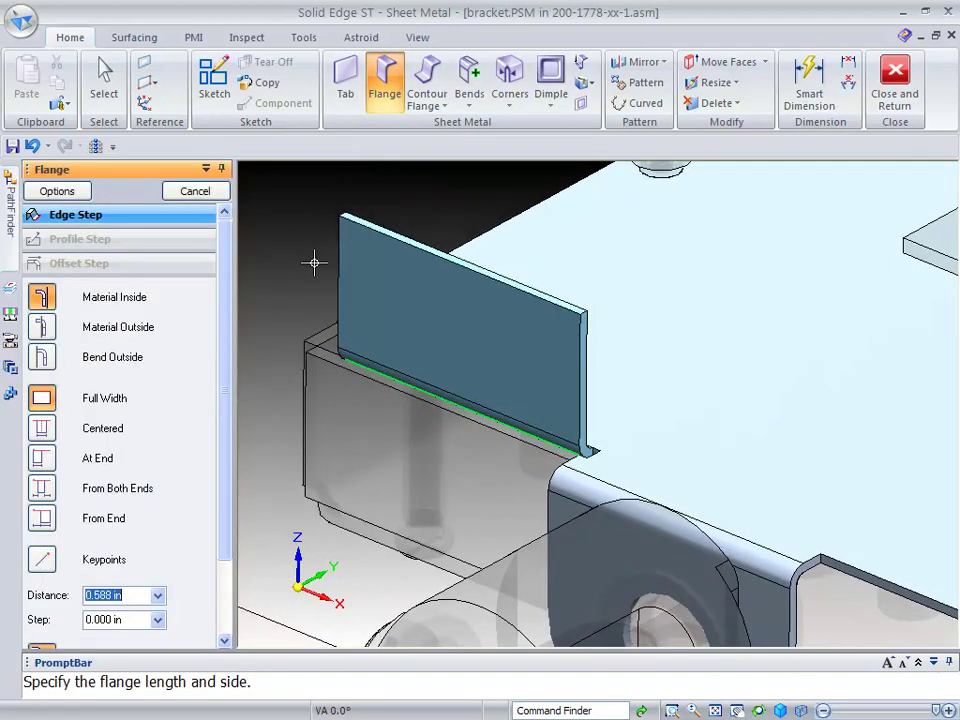
pyautogui.click(41, 458)
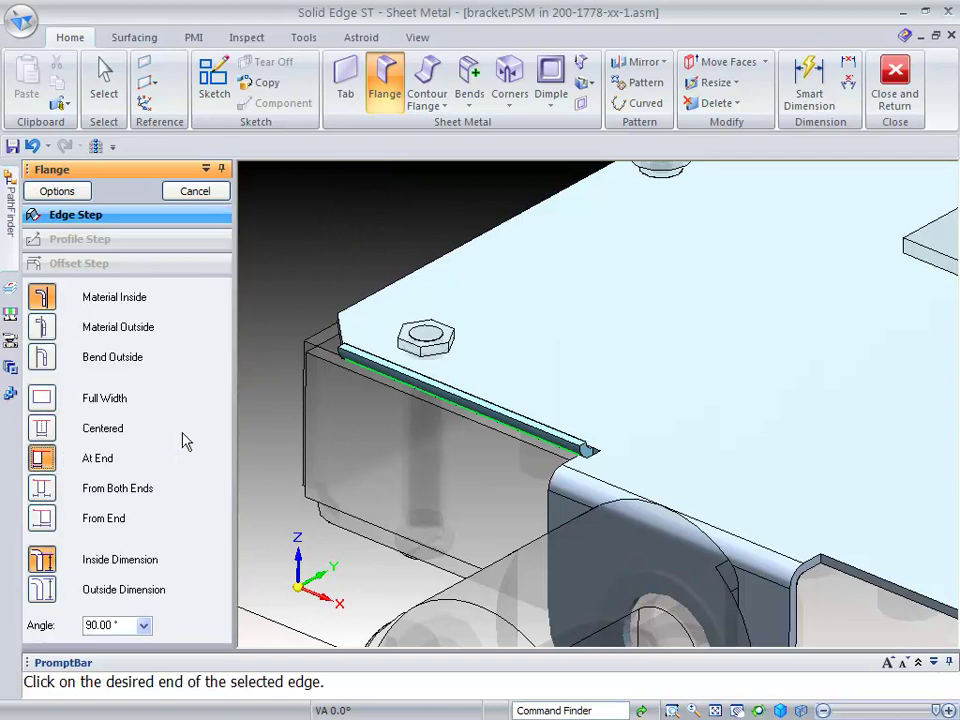
pyautogui.click(354, 369)
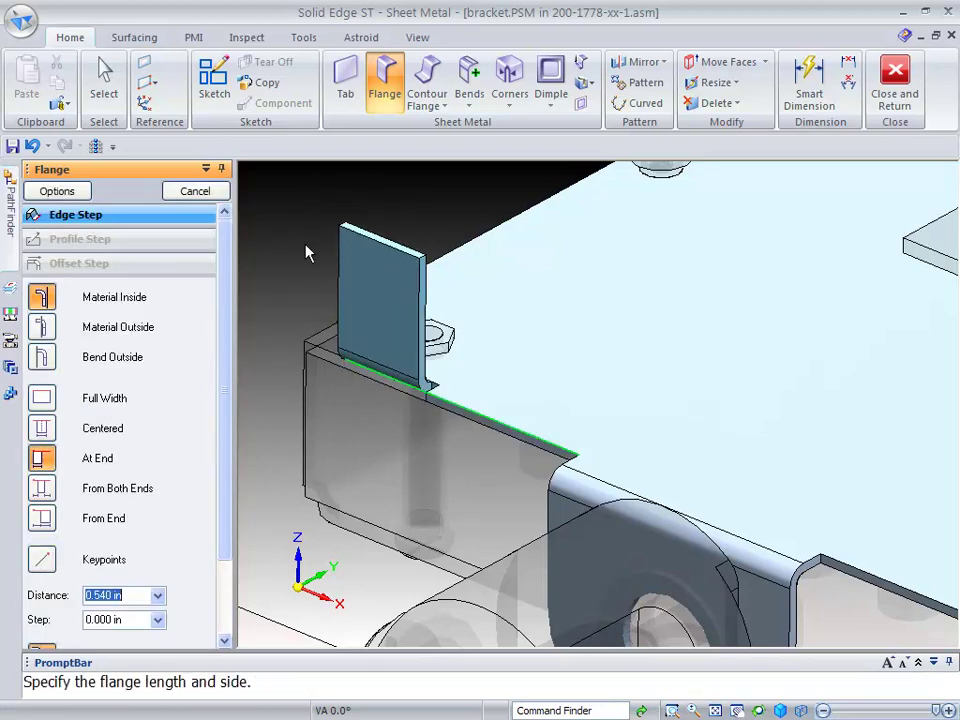
pyautogui.write('0.5')
pyautogui.press('Return')
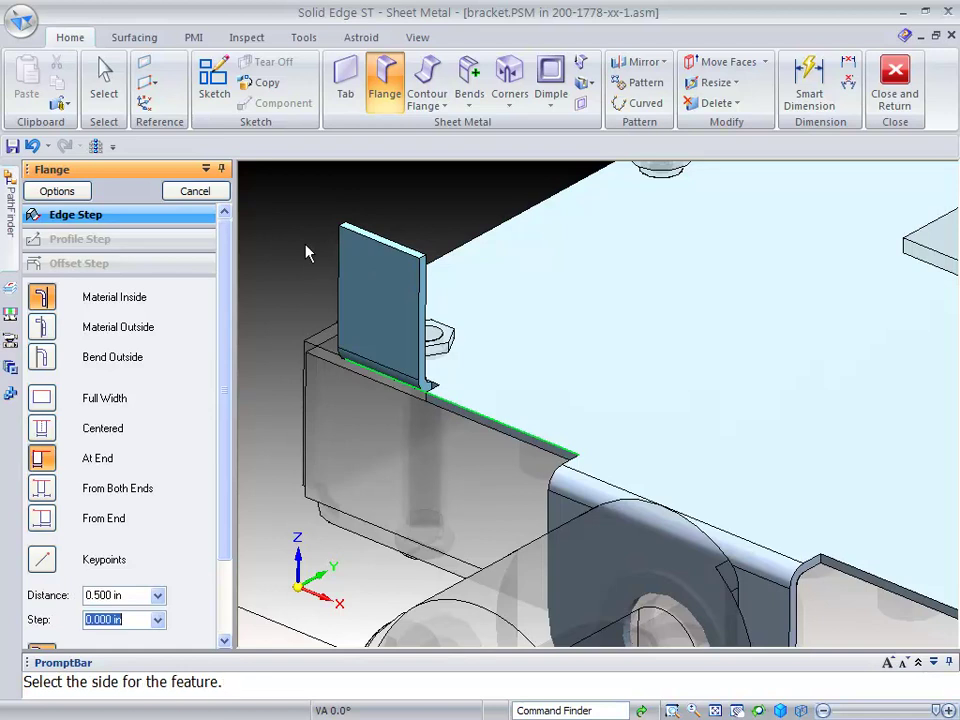
pyautogui.click(307, 229)
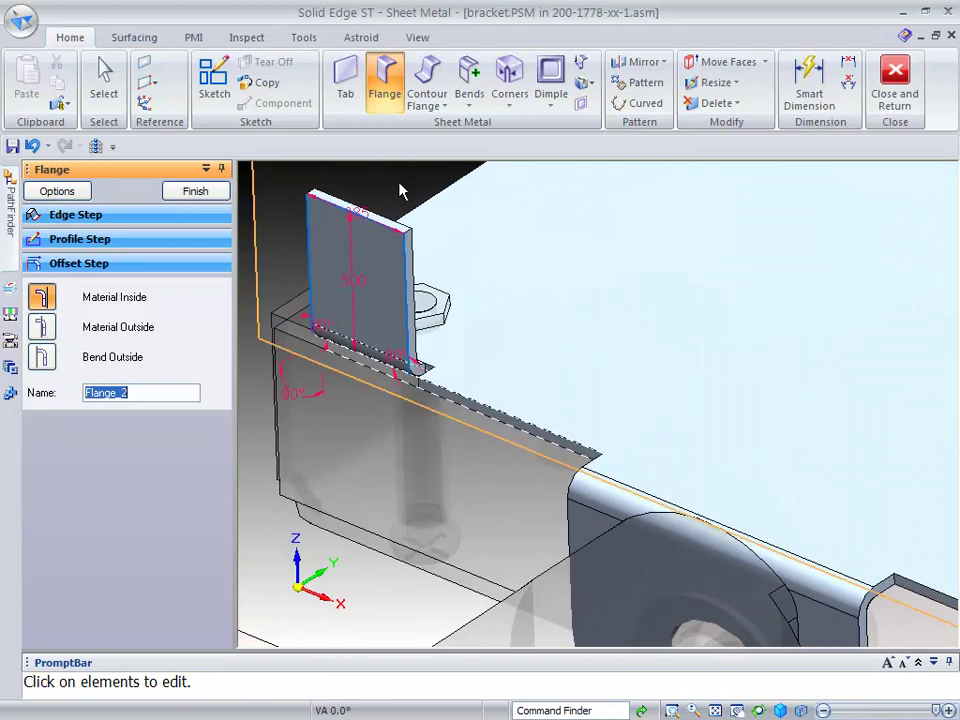
# - Set the upright flange's width to 1.000 in
pyautogui.click(366, 222)
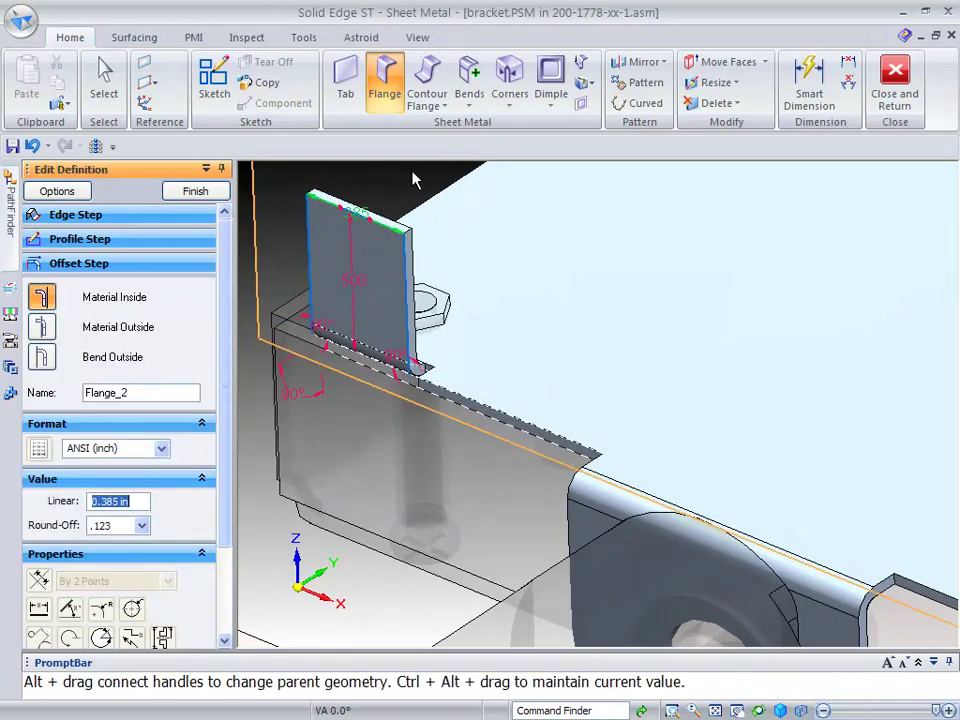
pyautogui.write('1')
pyautogui.press('Return')
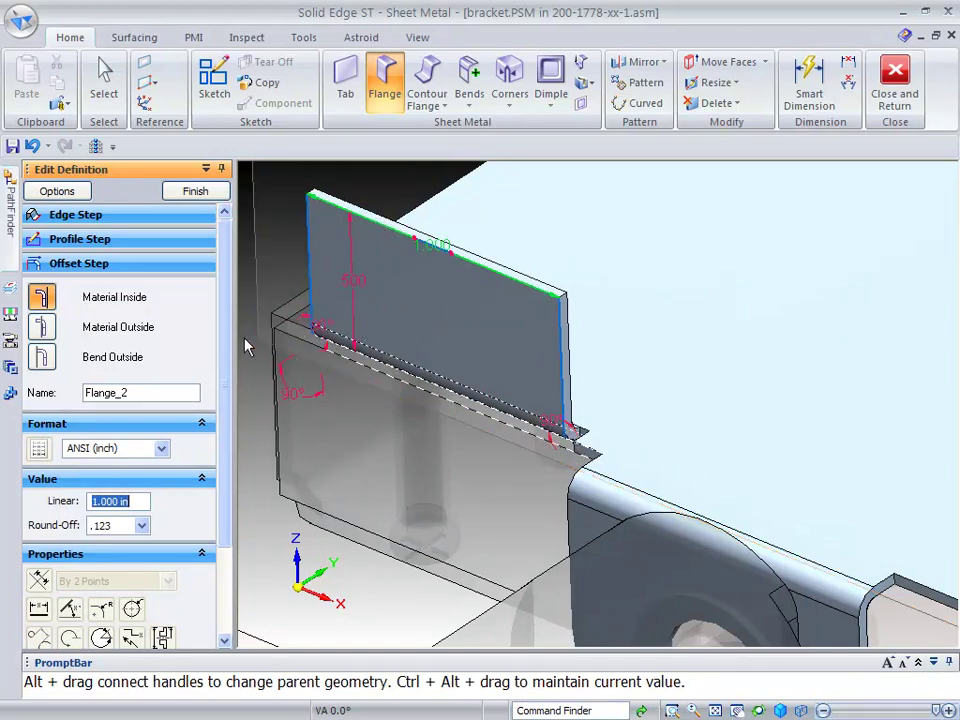
# - Change the upright flange's bend relief to Round and finish the flange
pyautogui.keyDown('ctrl'); pyautogui.moveTo(261, 431); pyautogui.dragTo(249, 308, button='middle'); pyautogui.keyUp('ctrl')
pyautogui.scroll(-2, 274, 228)
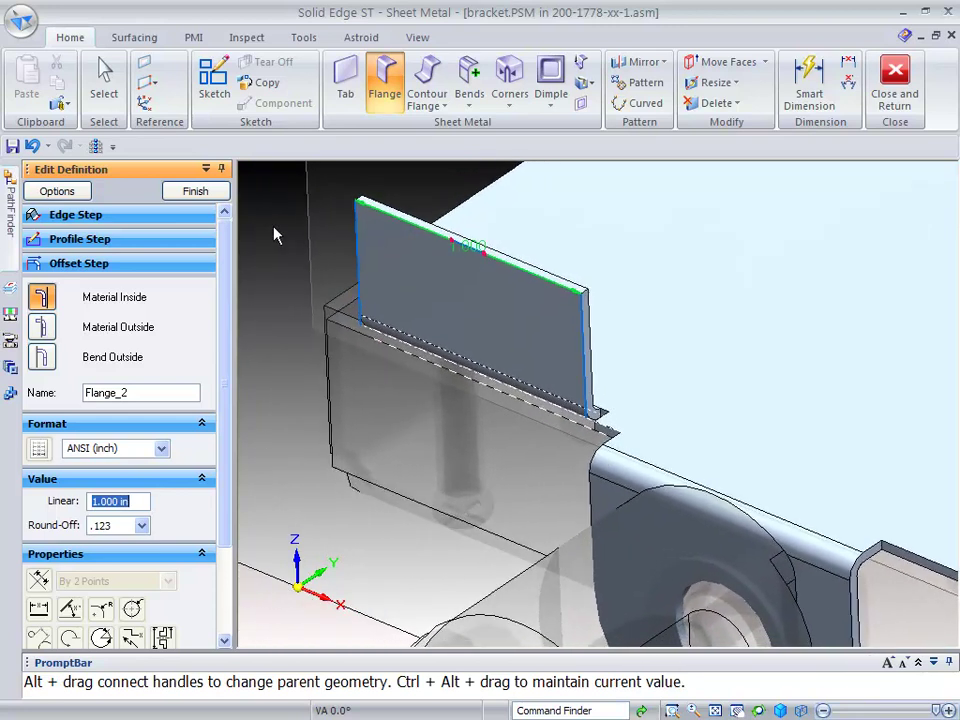
pyautogui.scroll(-2, 274, 235)
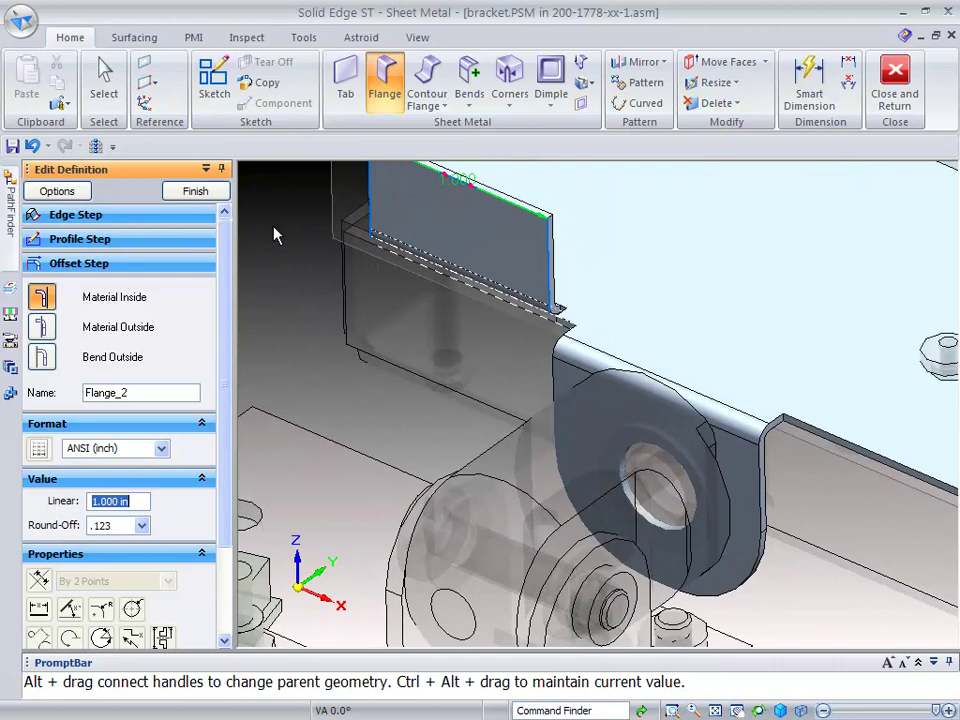
pyautogui.scroll(1, 268, 214)
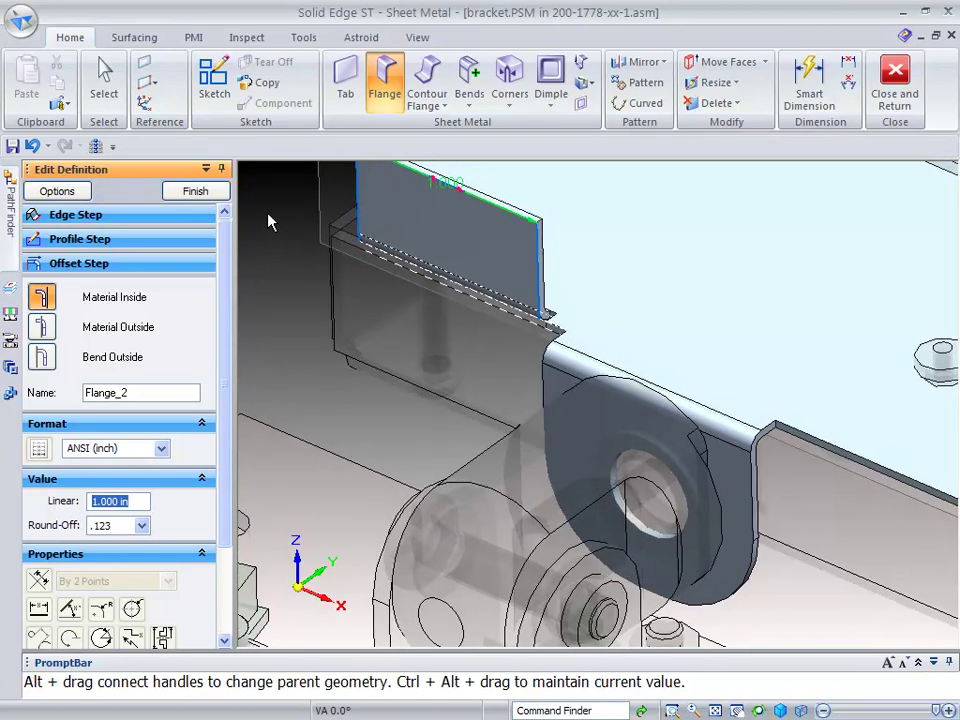
pyautogui.scroll(3, 268, 214)
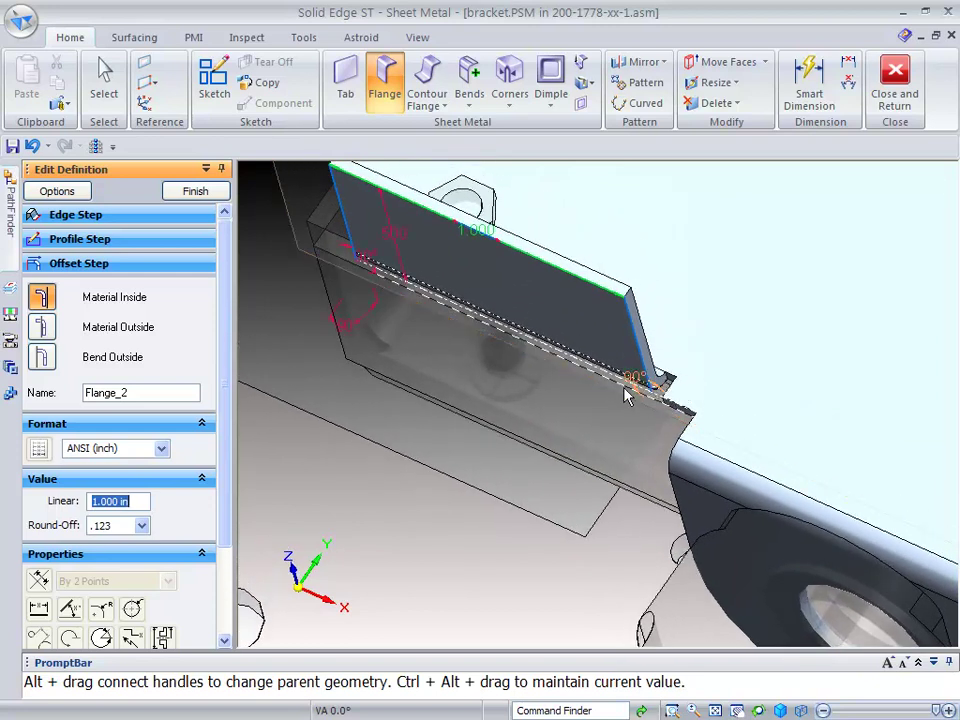
pyautogui.click(62, 192)
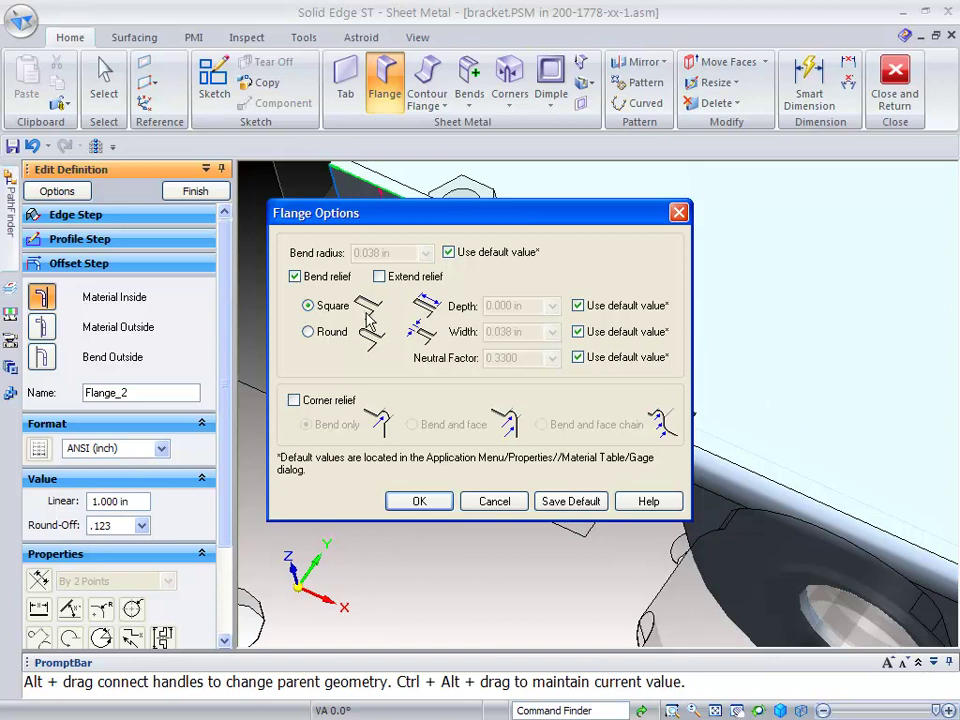
pyautogui.click(419, 501)
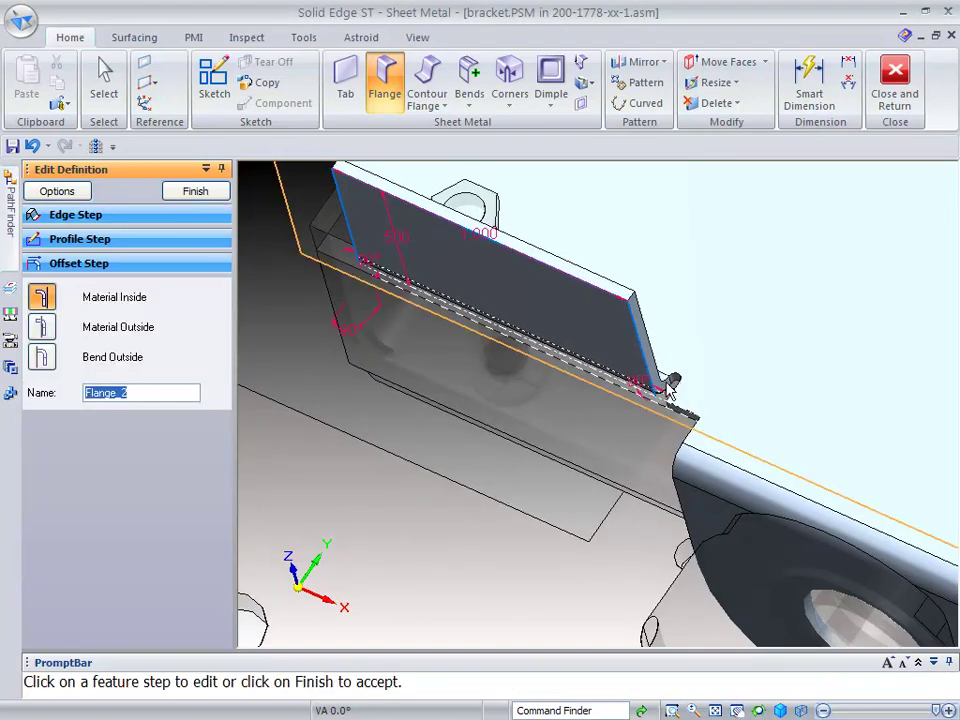
pyautogui.rightClick(315, 474)
pyautogui.moveTo(295, 455); pyautogui.dragTo(330, 260, button='middle')
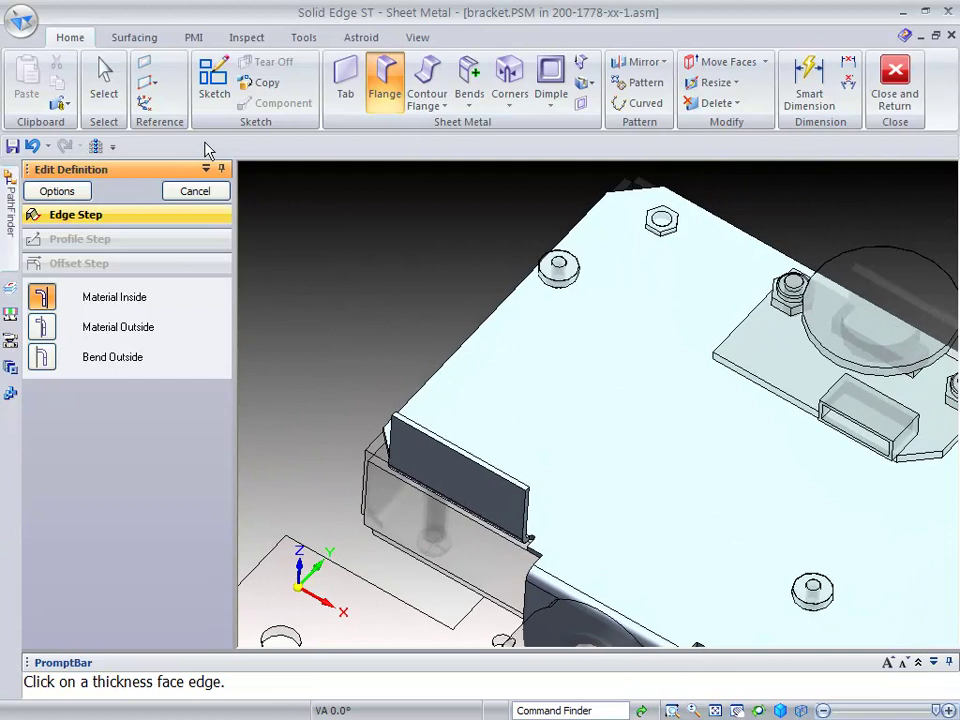
# - Hide the surrounding assembly components and set up a Smart mirror copy of the upright flange
pyautogui.click(97, 146)
pyautogui.moveTo(392, 233); pyautogui.dragTo(884, 223, button='middle')
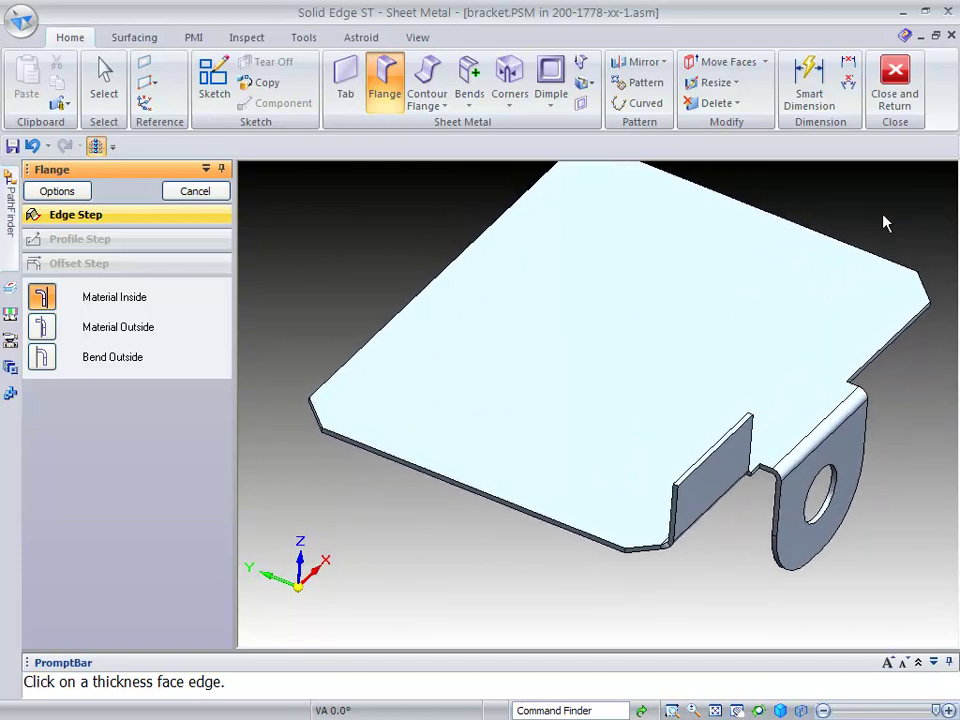
pyautogui.click(662, 62)
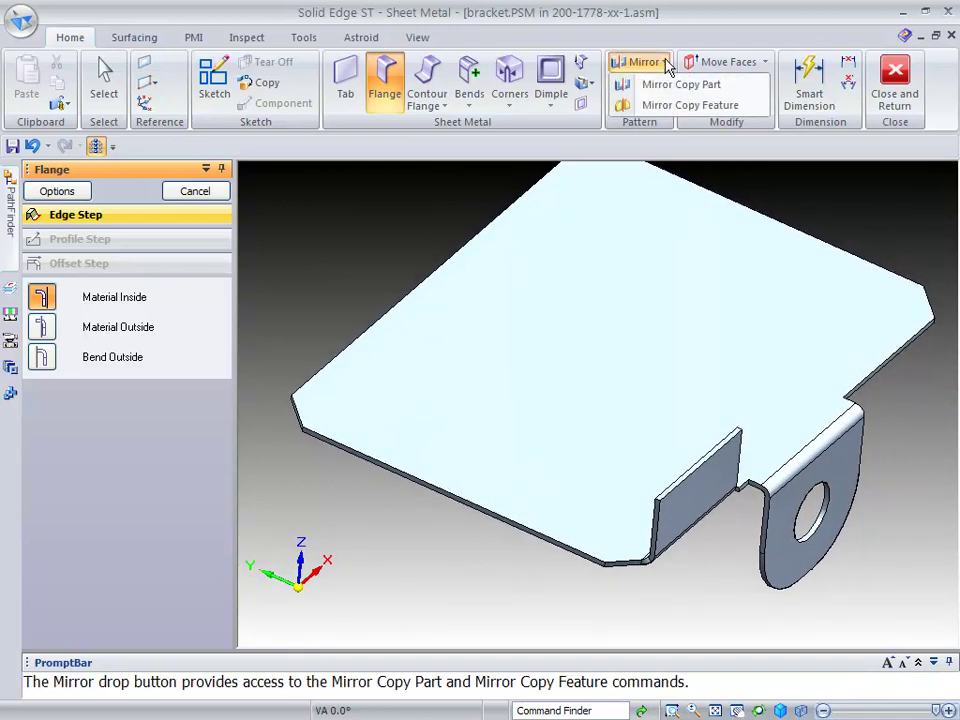
pyautogui.click(668, 106)
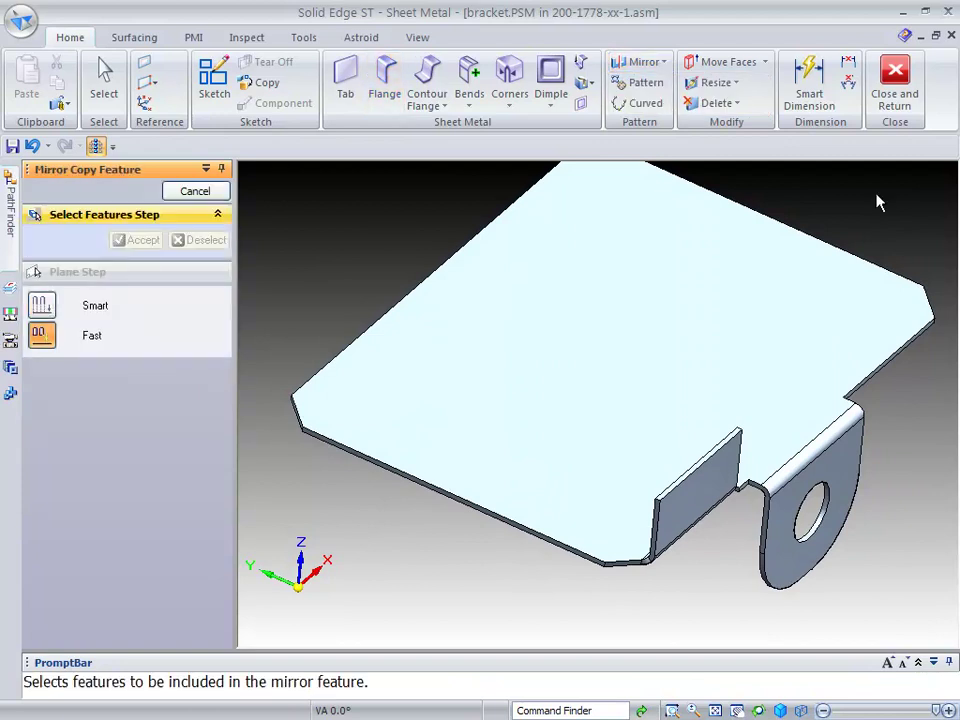
pyautogui.click(43, 307)
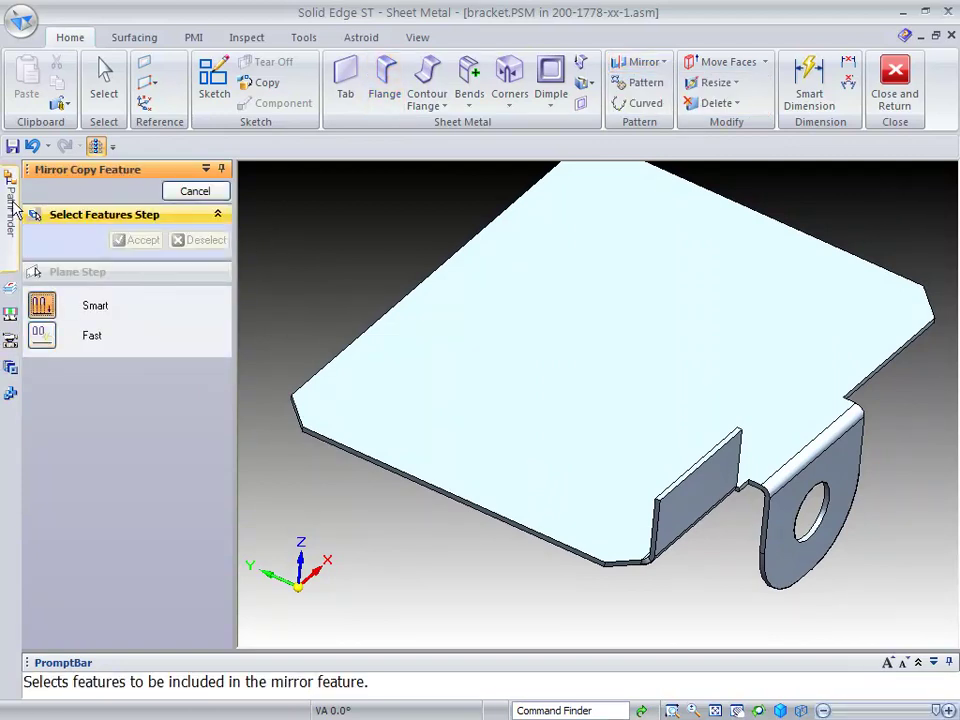
pyautogui.moveTo(13, 205)
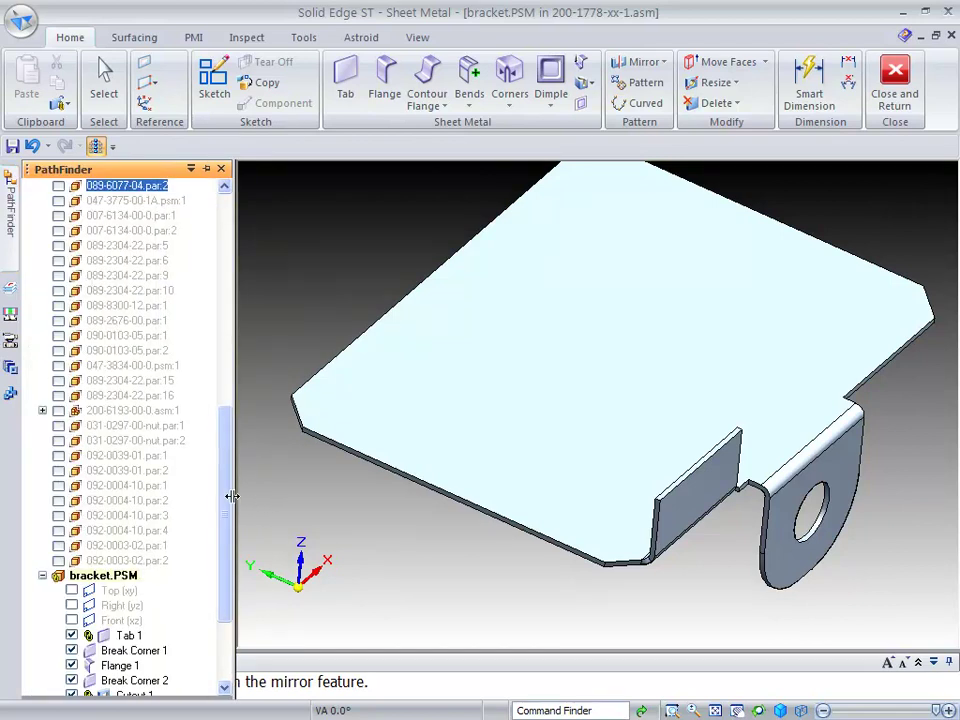
pyautogui.scroll(-3, 228, 495)
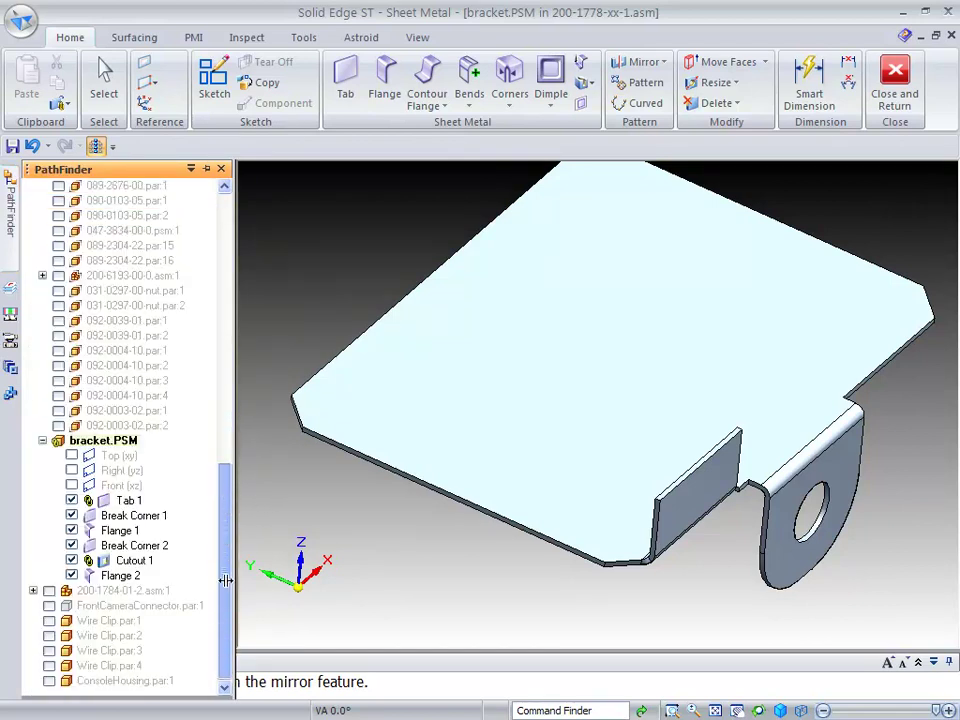
pyautogui.click(124, 577)
pyautogui.rightClick(402, 577)
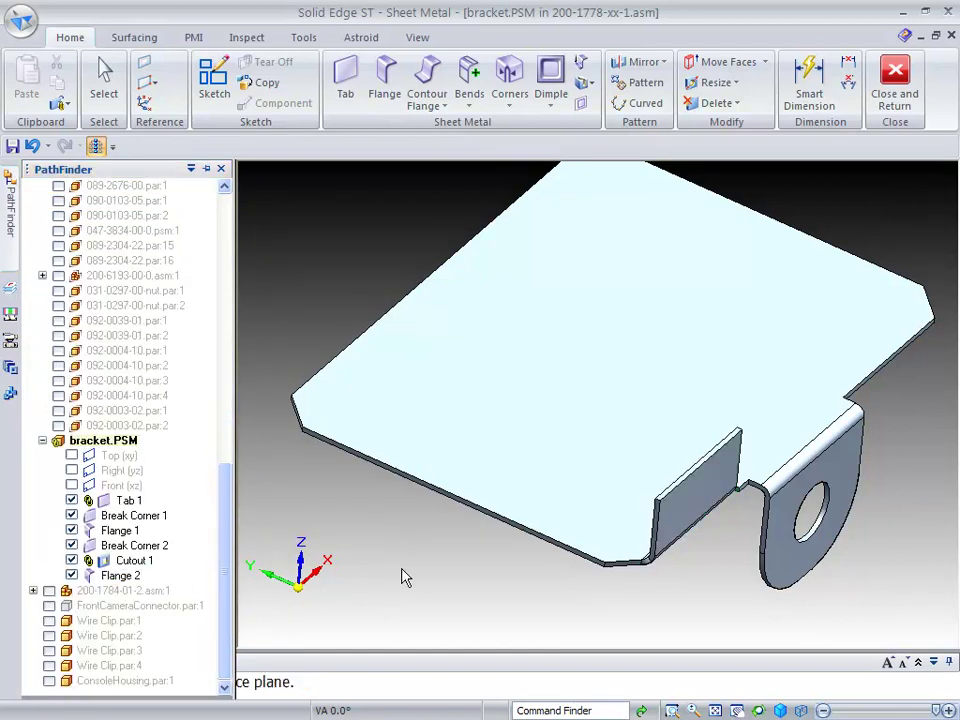
# - Mirror the flange about a plane parallel to it through the midpoint of the tab's end edge, and finish the mirror copy
pyautogui.click(203, 264)
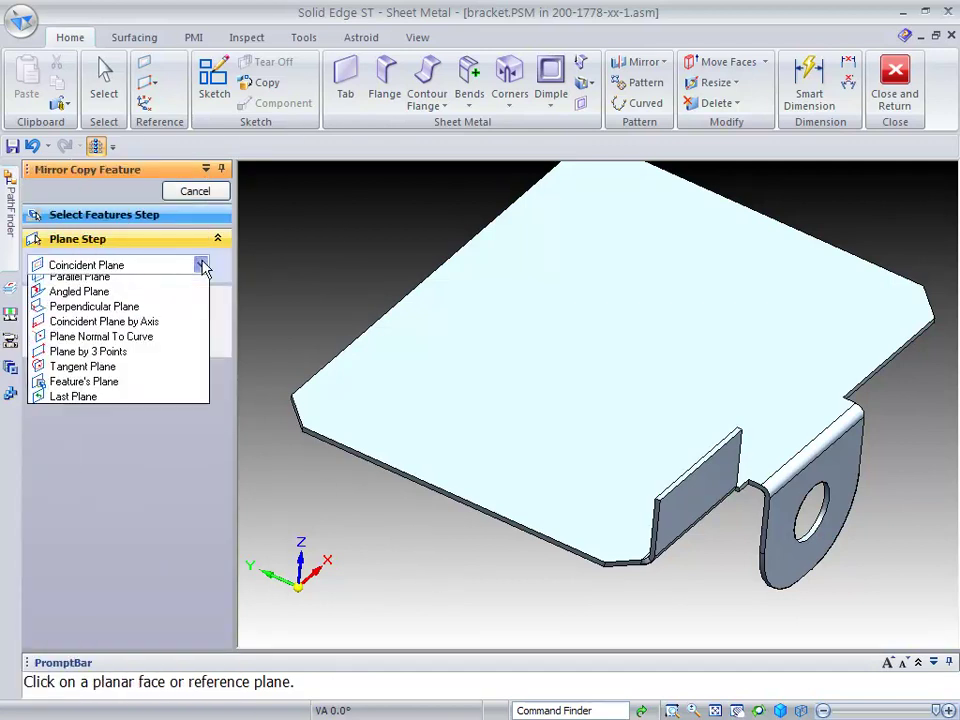
pyautogui.click(82, 296)
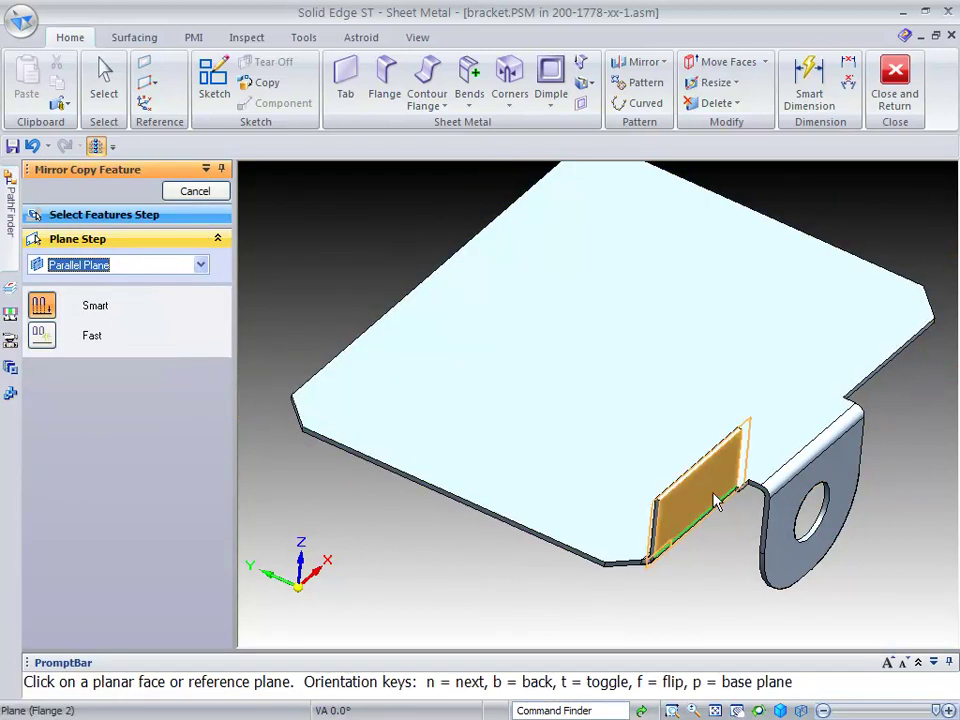
pyautogui.click(712, 508)
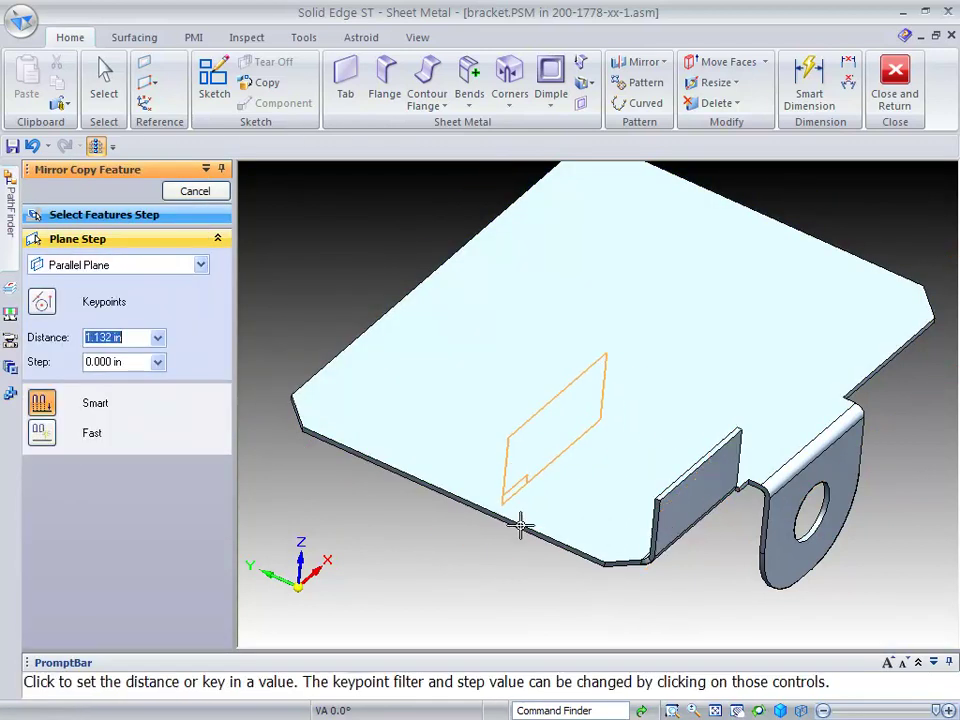
pyautogui.click(454, 493)
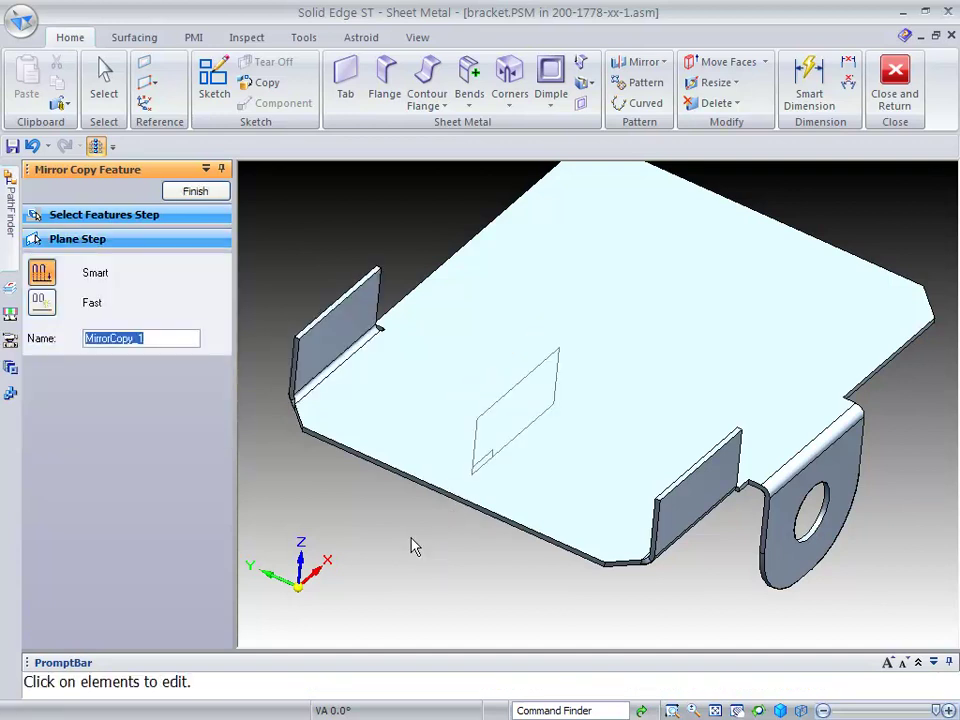
pyautogui.click(196, 191)
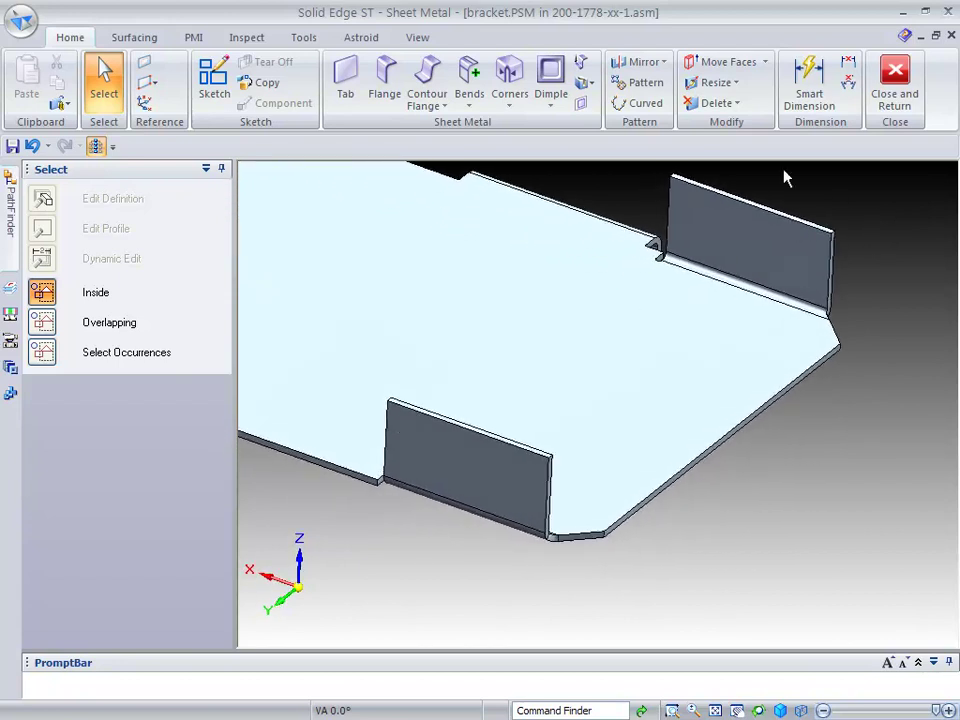
# - Add a full-width upward flange 1.000 in long on the tab's end edge between the two mirrored flanges
pyautogui.click(383, 93)
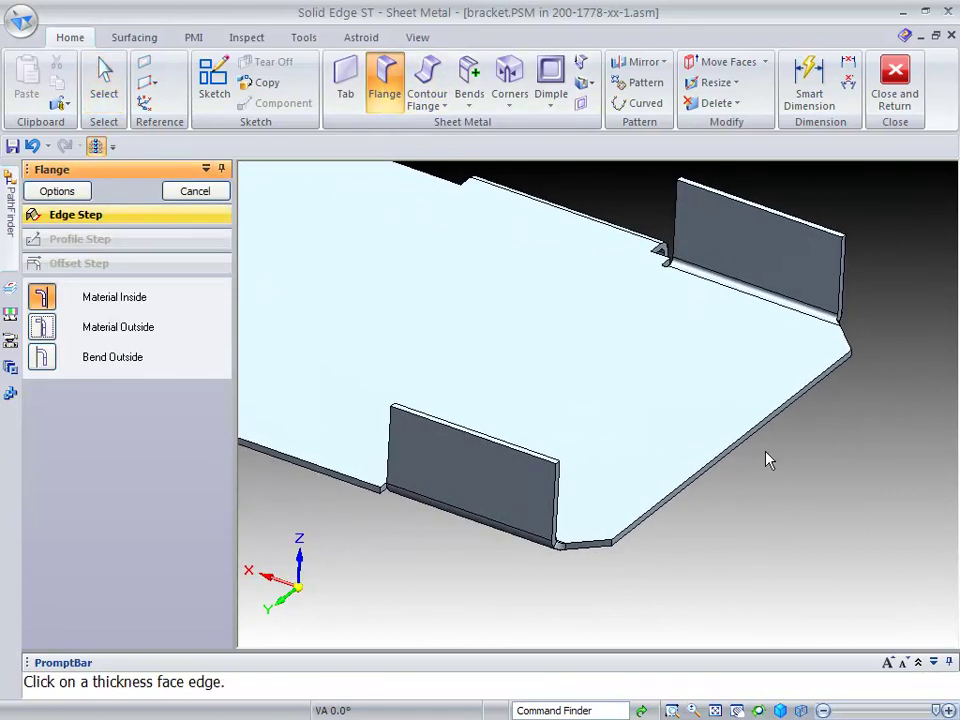
pyautogui.click(727, 458)
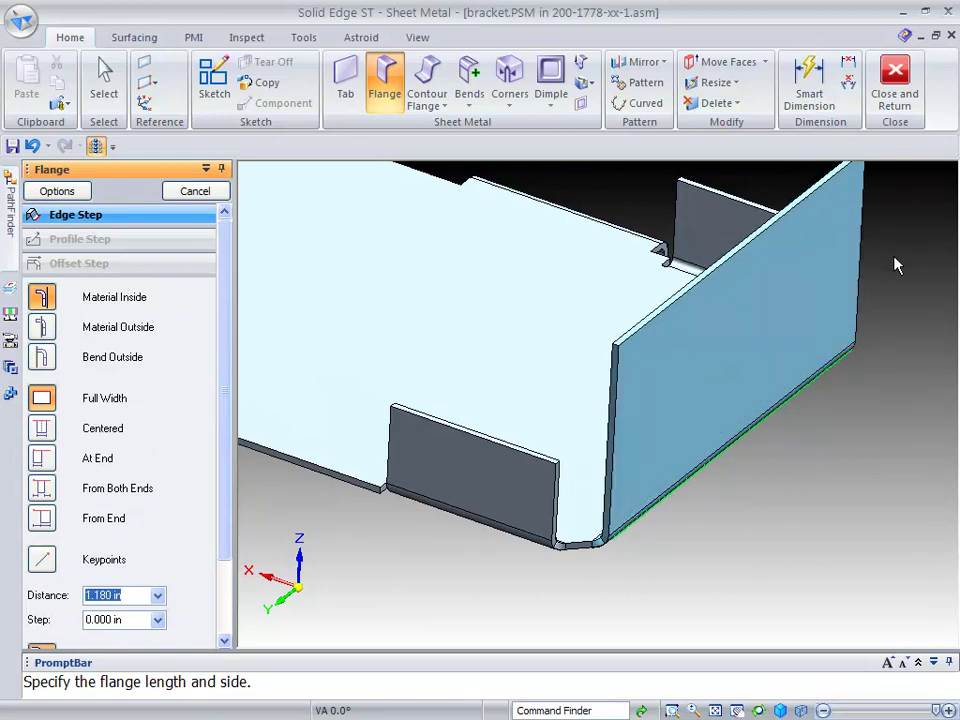
pyautogui.press('Tab')
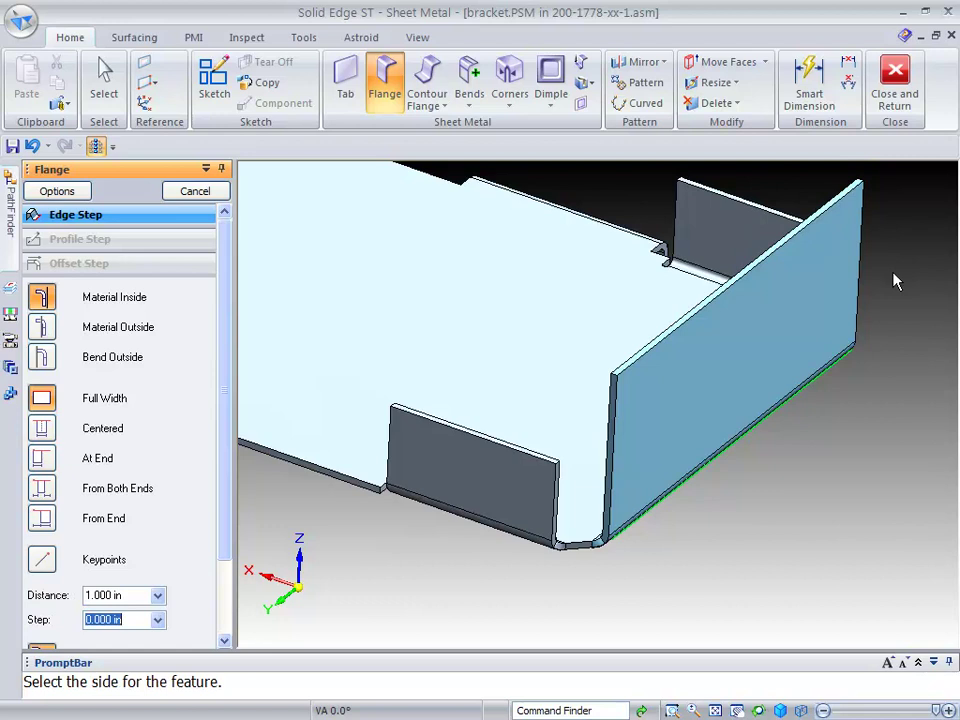
pyautogui.click(905, 344)
# - Try Material Outside for the end flange's placement, set it to Bend Outside instead, and finish the flange
pyautogui.moveTo(868, 525); pyautogui.dragTo(887, 539, button='middle')
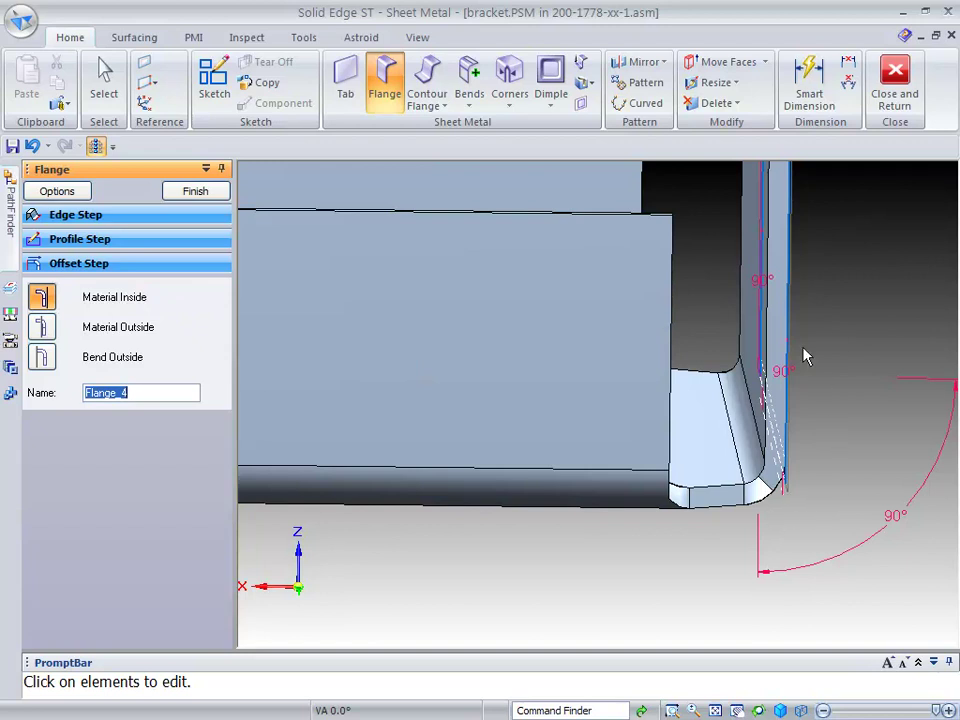
pyautogui.click(42, 327)
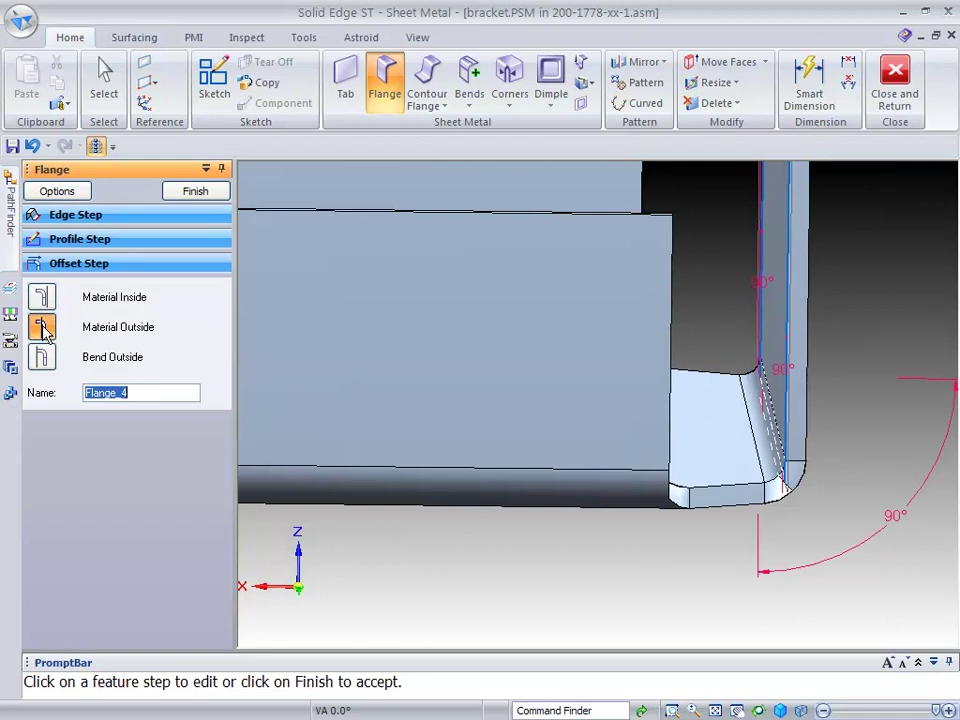
pyautogui.click(42, 358)
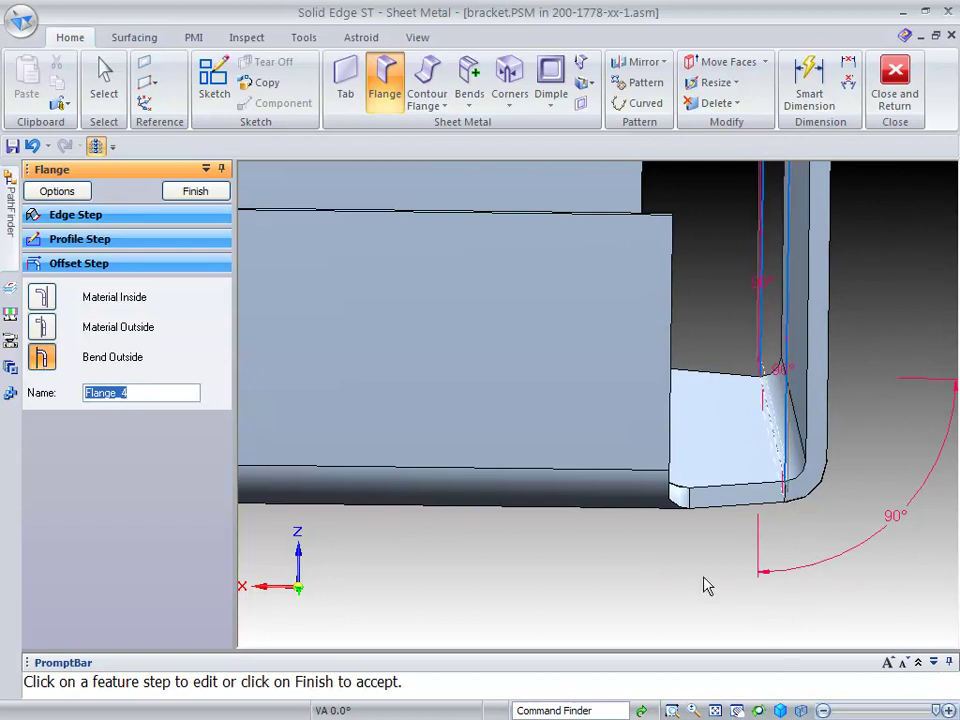
pyautogui.moveTo(947, 558); pyautogui.dragTo(886, 511, button='middle')
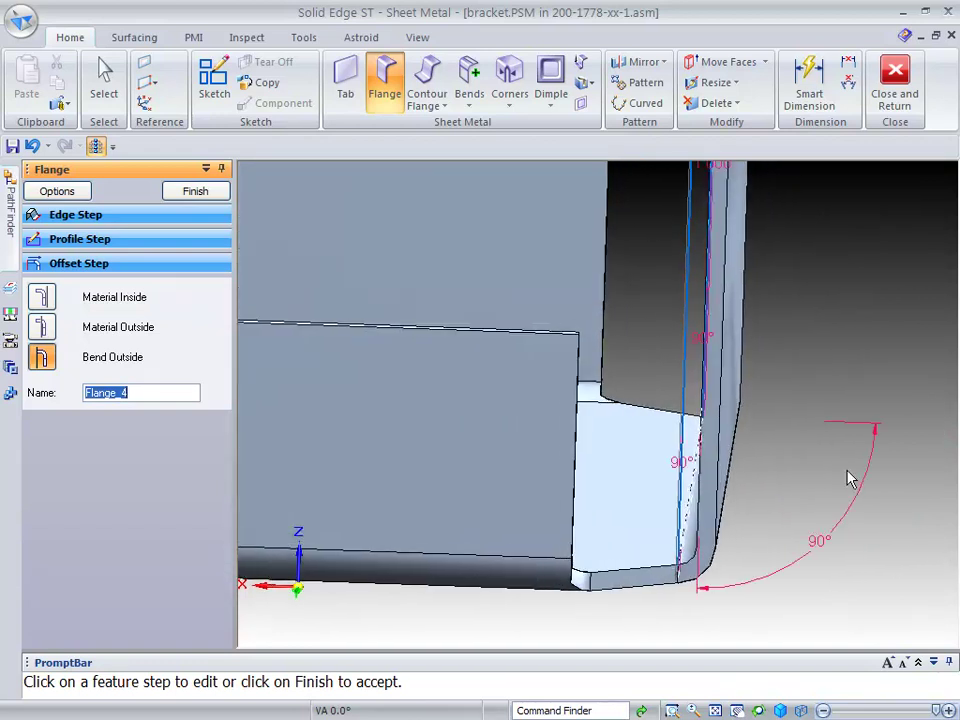
pyautogui.rightClick(877, 376)
# - Start a hem on the outer top edge of the end flange
pyautogui.moveTo(866, 309); pyautogui.dragTo(903, 250, button='middle')
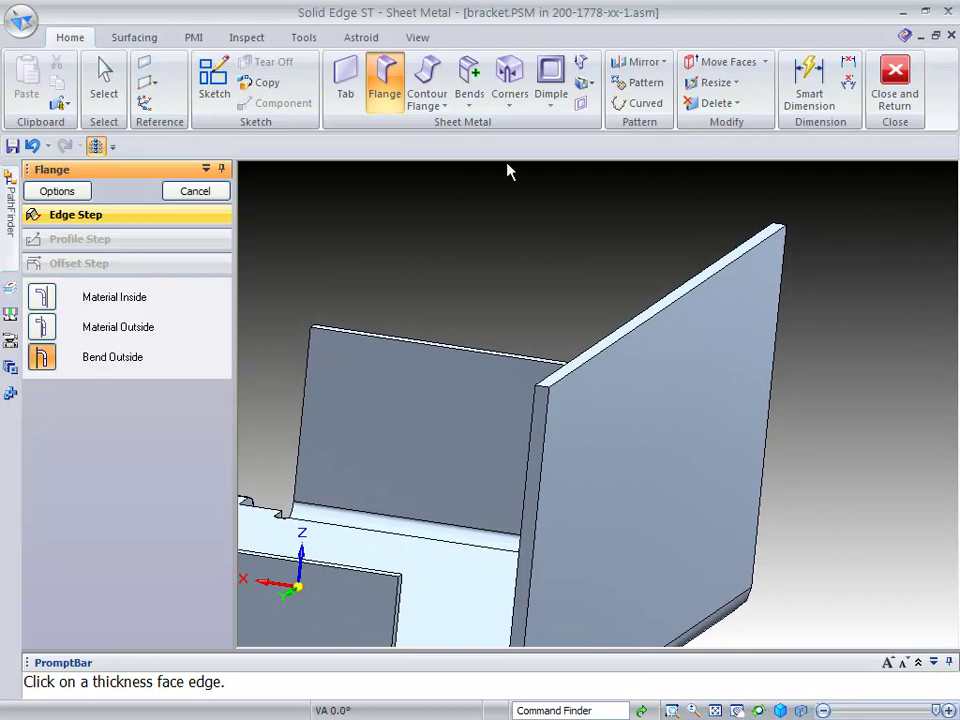
pyautogui.click(444, 104)
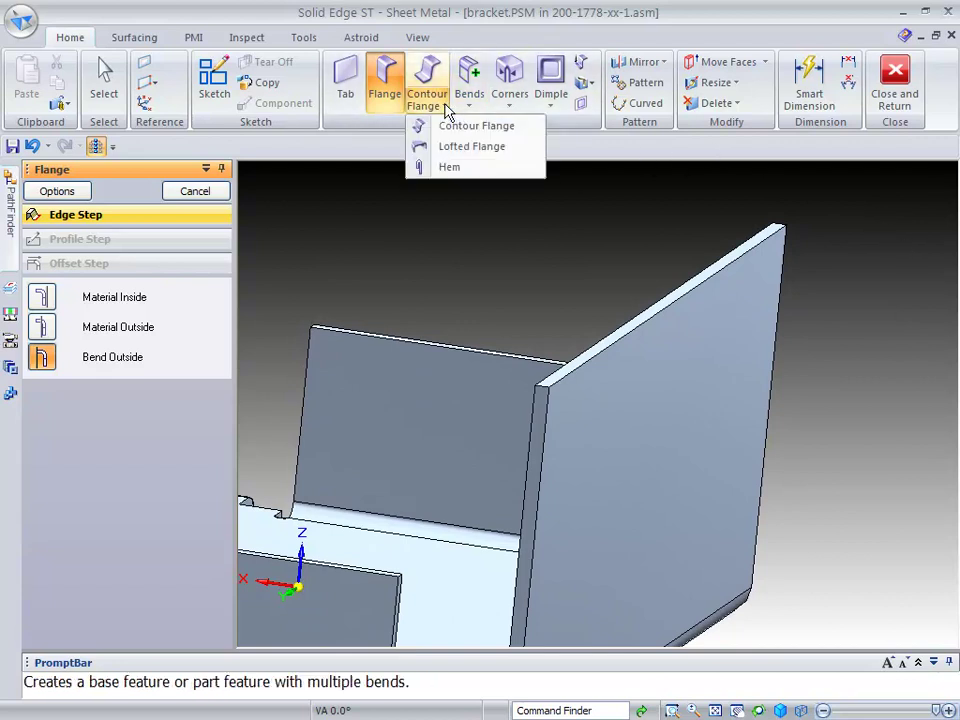
pyautogui.click(447, 168)
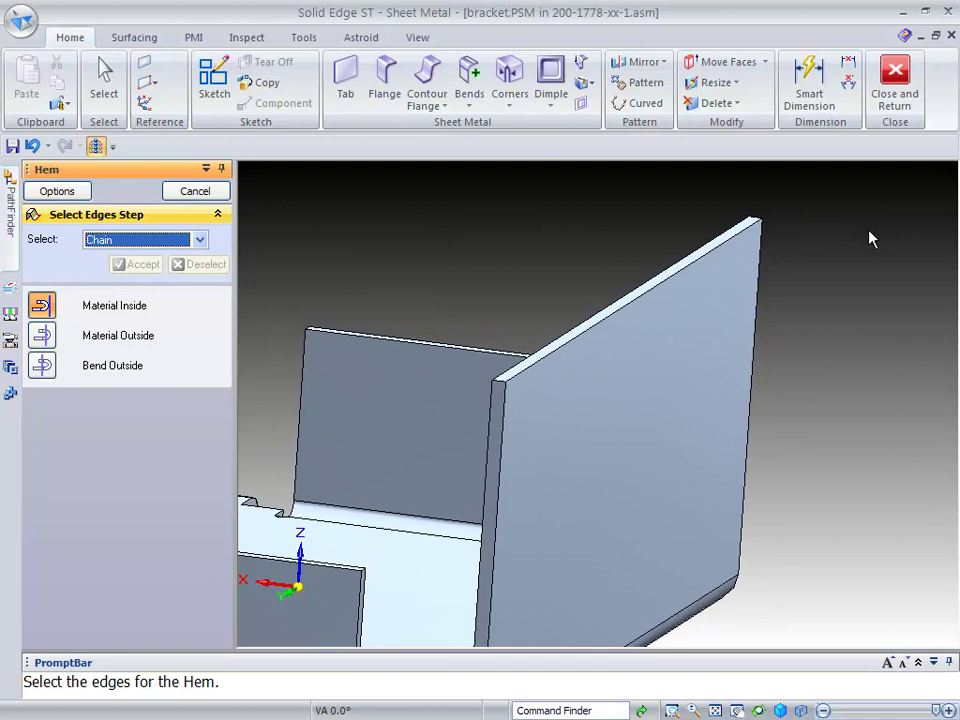
pyautogui.click(595, 328)
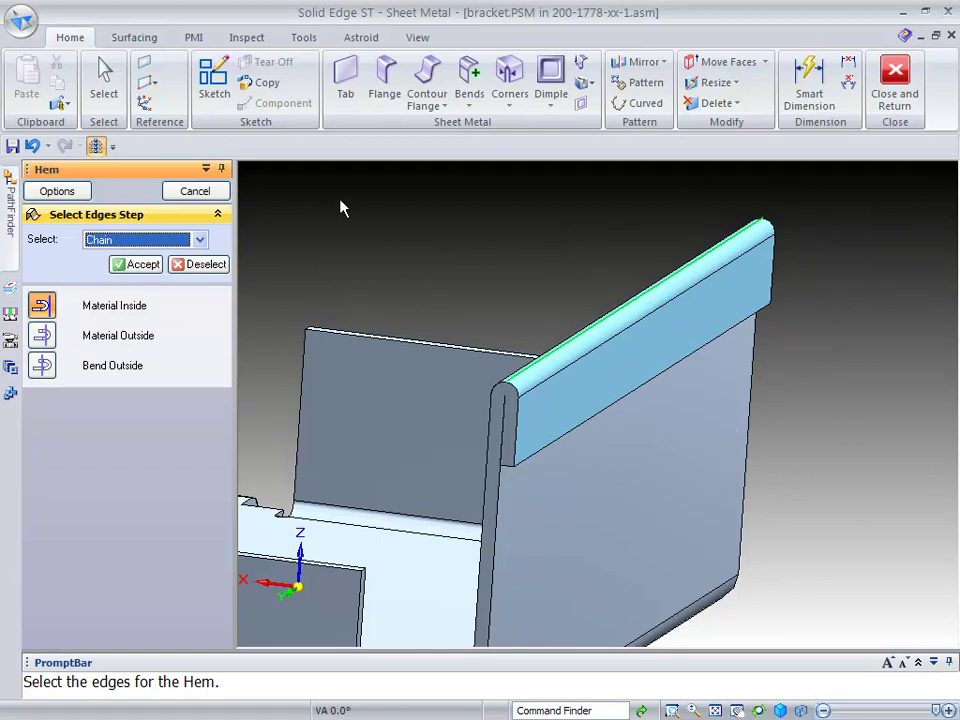
# - Preview the hem with the S-Flange hem type
pyautogui.click(70, 192)
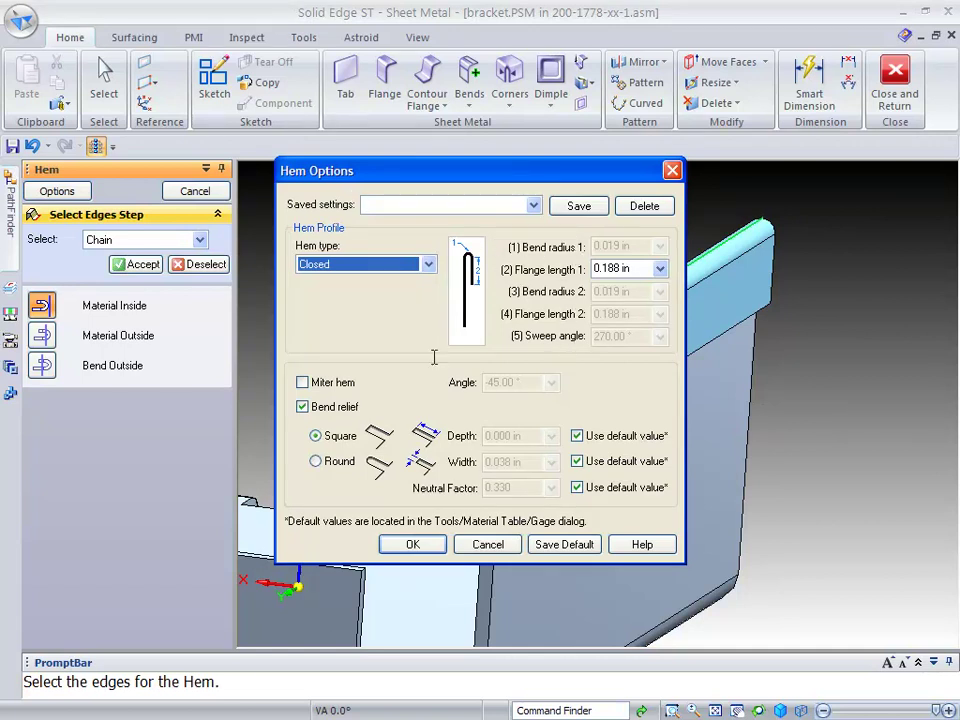
pyautogui.click(429, 264)
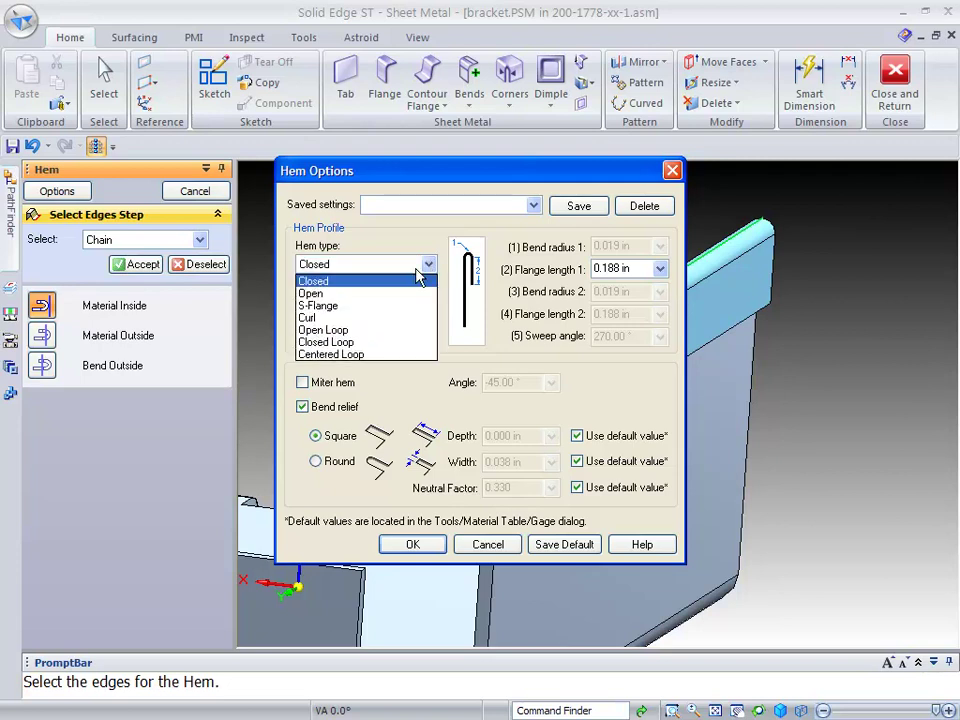
pyautogui.click(334, 305)
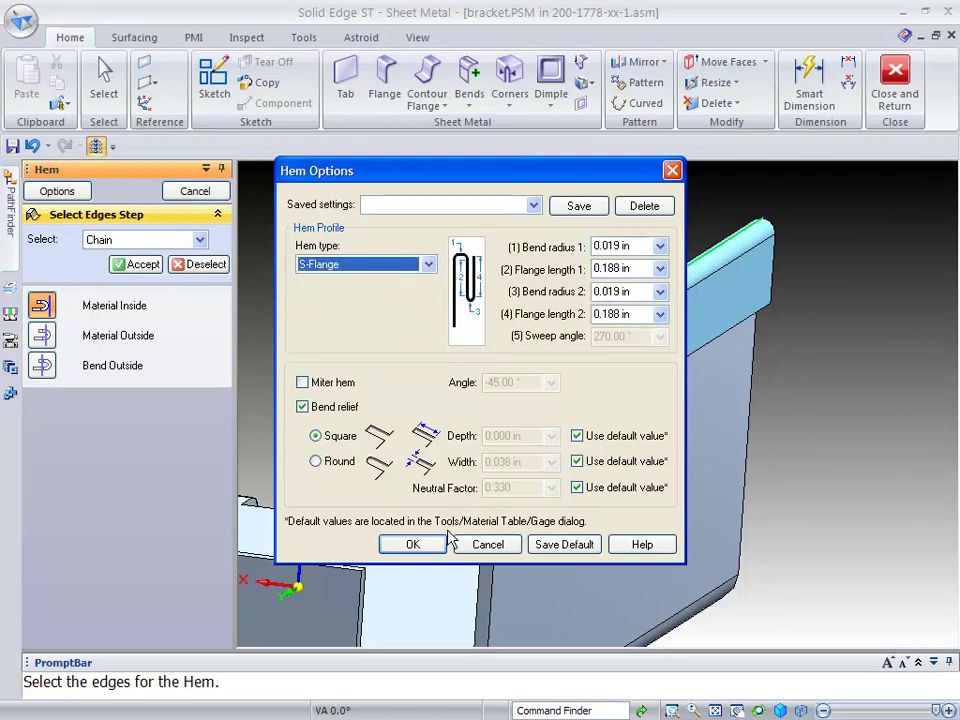
pyautogui.click(413, 545)
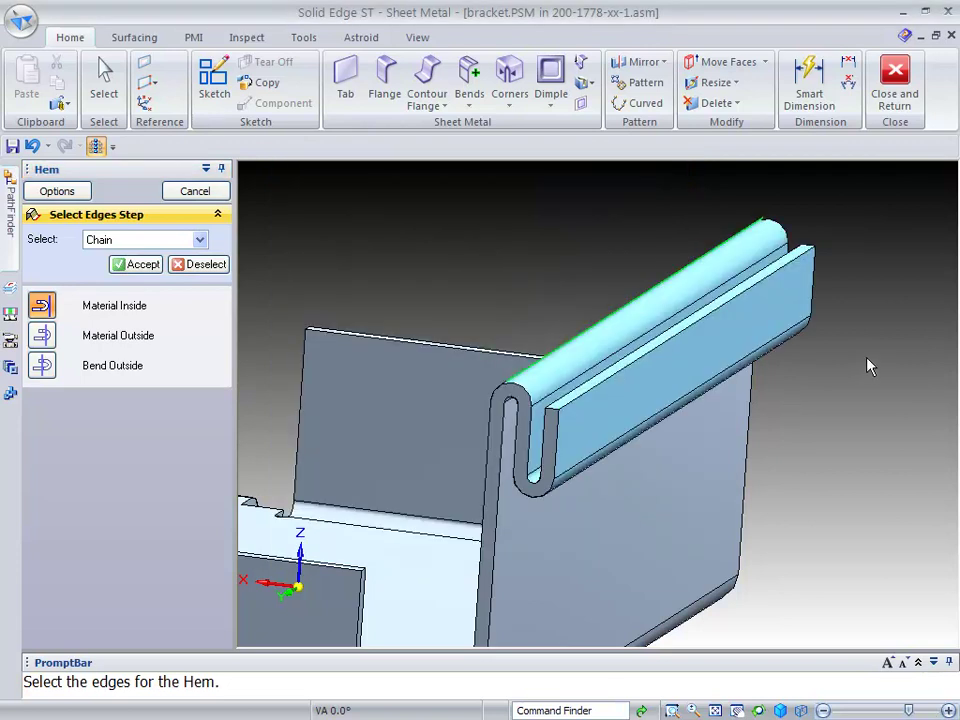
# - Try the Open Loop and Closed Loop hem types, and set the hem type back to Closed
pyautogui.click(70, 191)
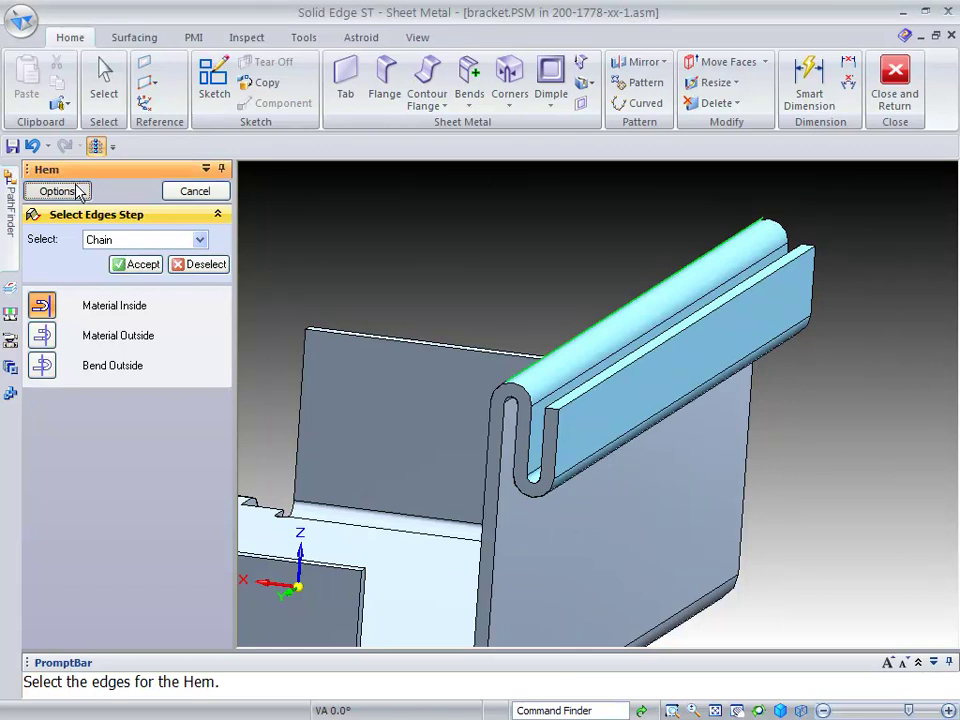
pyautogui.click(429, 264)
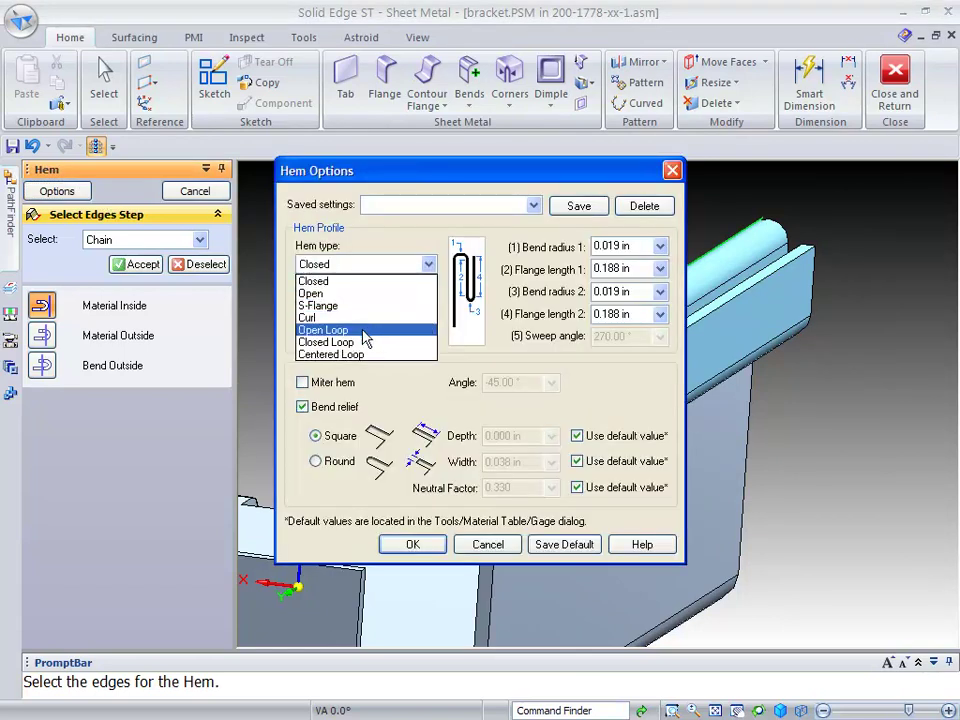
pyautogui.click(365, 331)
pyautogui.click(426, 265)
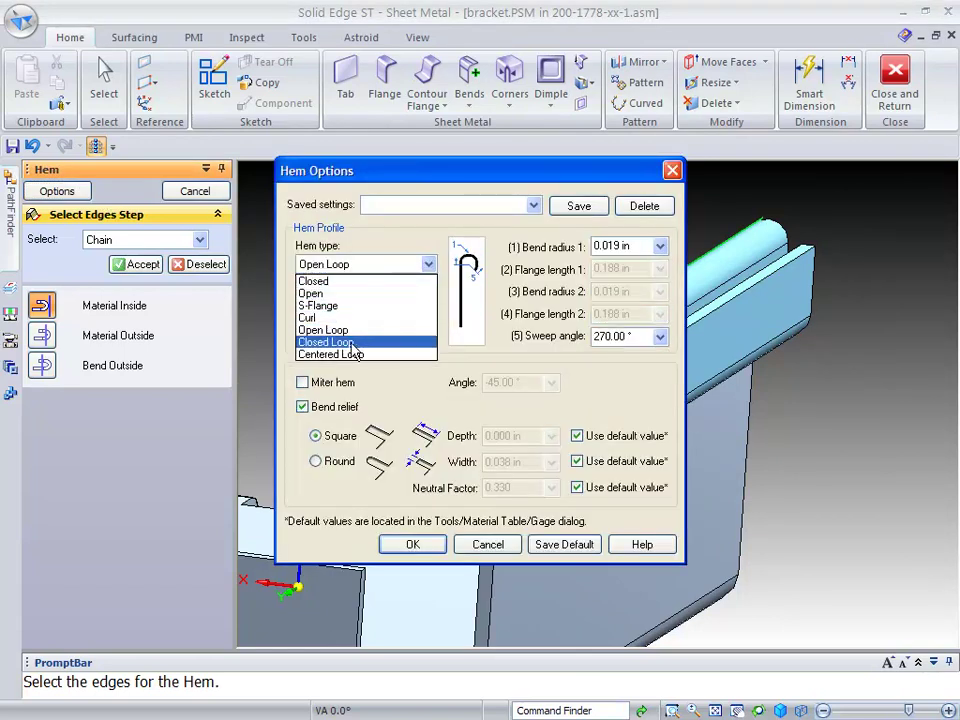
pyautogui.click(350, 346)
pyautogui.click(429, 264)
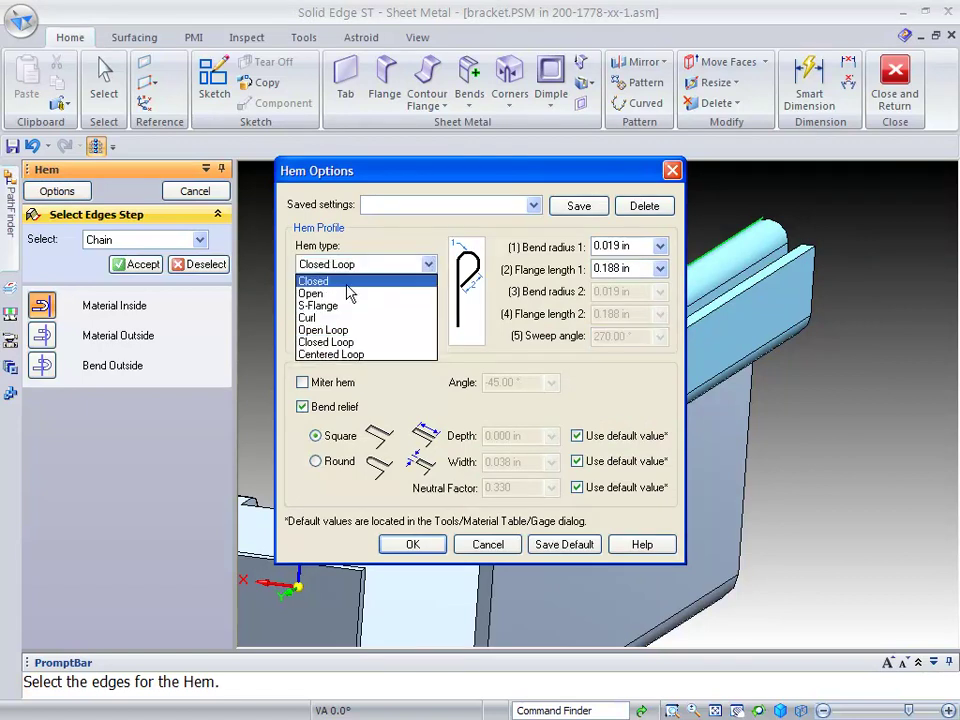
pyautogui.click(341, 282)
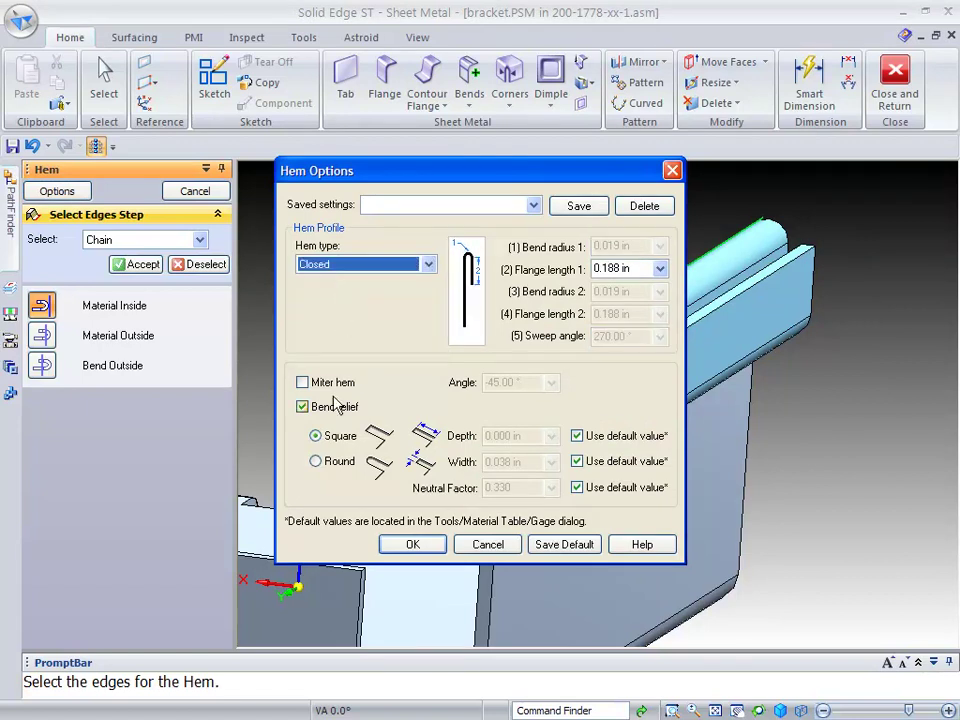
# - Turn on Miter hem at a -45° angle and accept the hem on the end flange's top edge
pyautogui.click(303, 383)
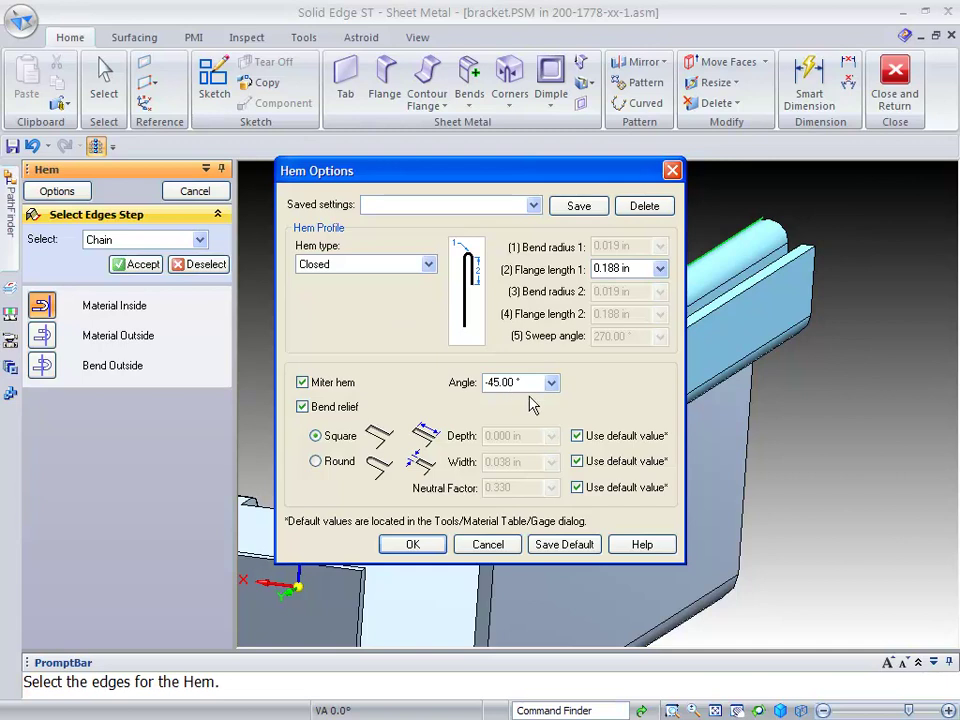
pyautogui.click(411, 546)
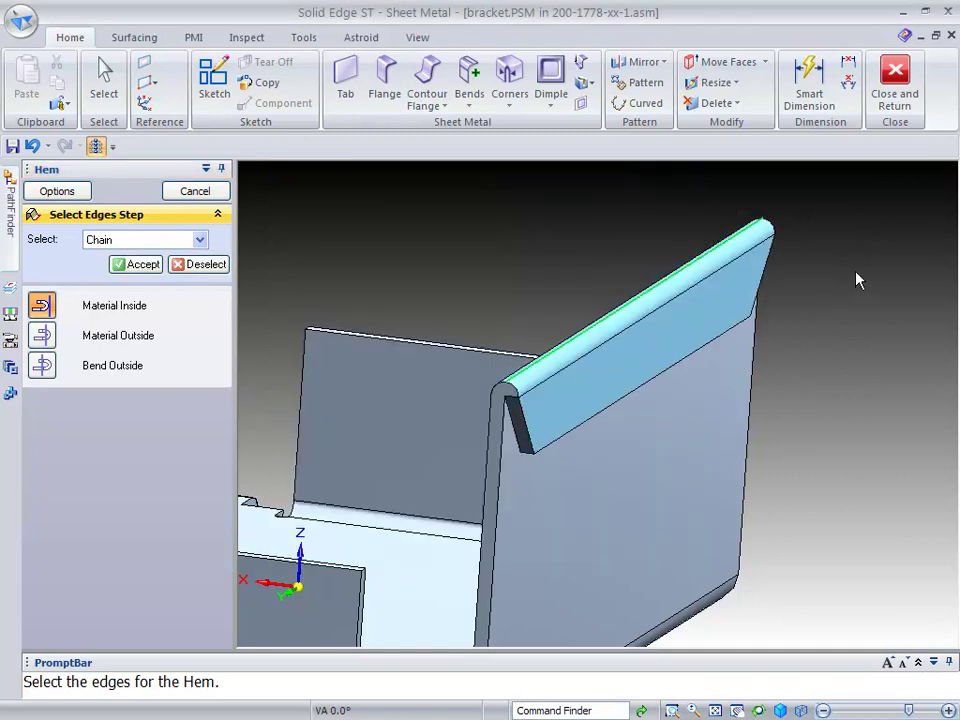
pyautogui.rightClick(855, 280)
pyautogui.scroll(-3, 872, 325)
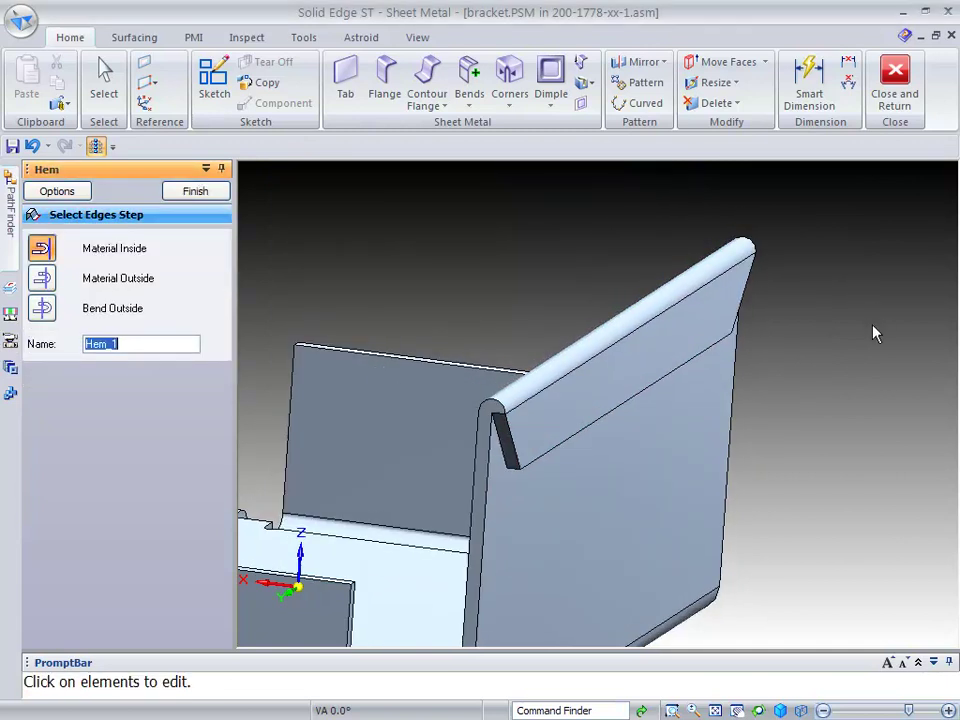
# - Start a Normal Cutout on the inner face of the hemmed end flange and sketch a rectangle about 0.775 in wide and 0.583 in high
pyautogui.moveTo(872, 325); pyautogui.dragTo(583, 90, button='middle')
pyautogui.scroll(-1, 765, 316)
pyautogui.scroll(-1, 821, 261)
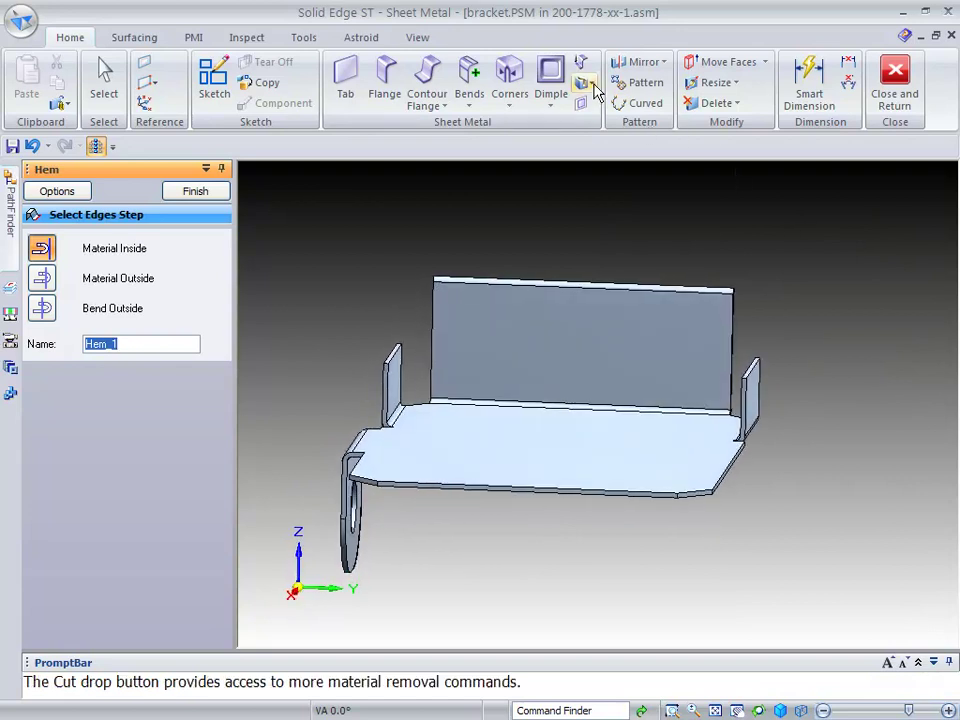
pyautogui.click(586, 85)
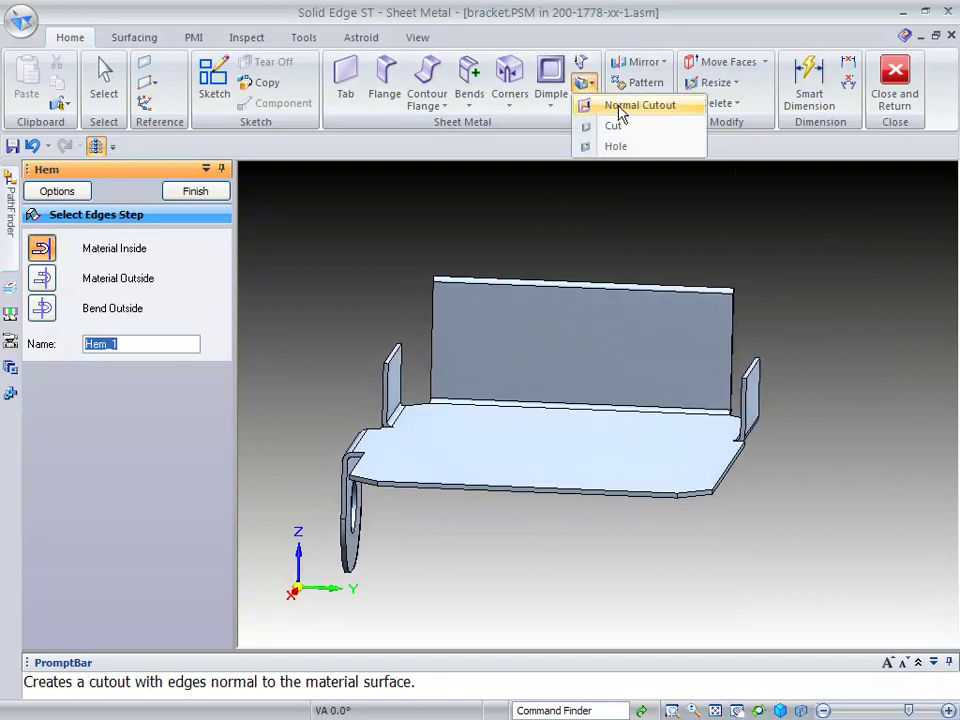
pyautogui.click(620, 106)
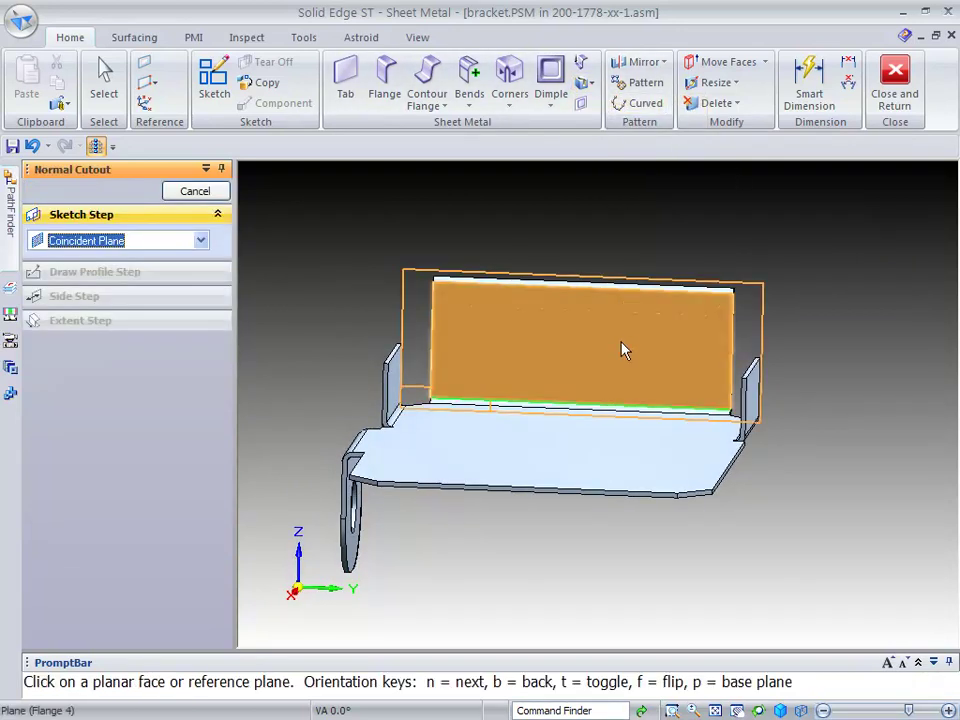
pyautogui.click(619, 371)
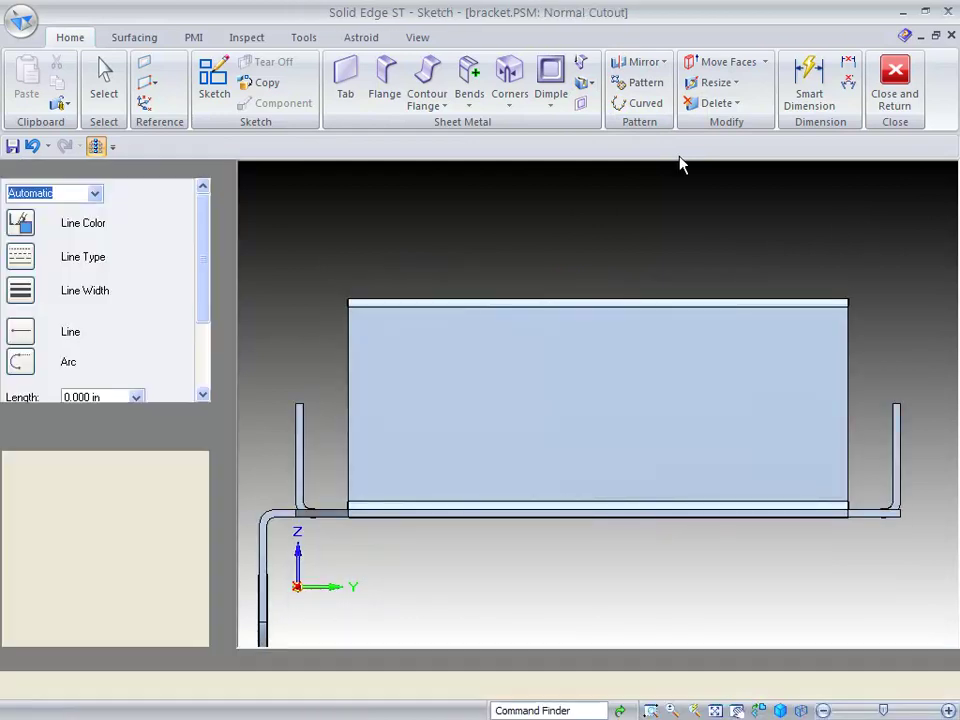
pyautogui.click(391, 83)
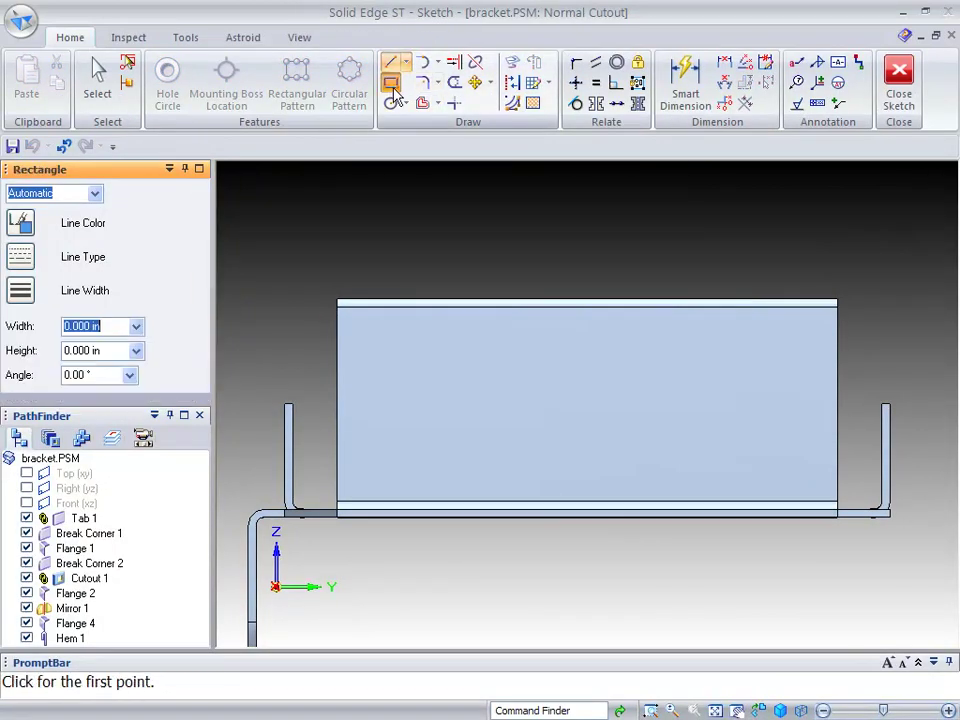
pyautogui.moveTo(625, 356); pyautogui.dragTo(790, 478)
# - Dimension the cutout rectangle to 0.850 in wide and 0.500 in high
pyautogui.click(686, 82)
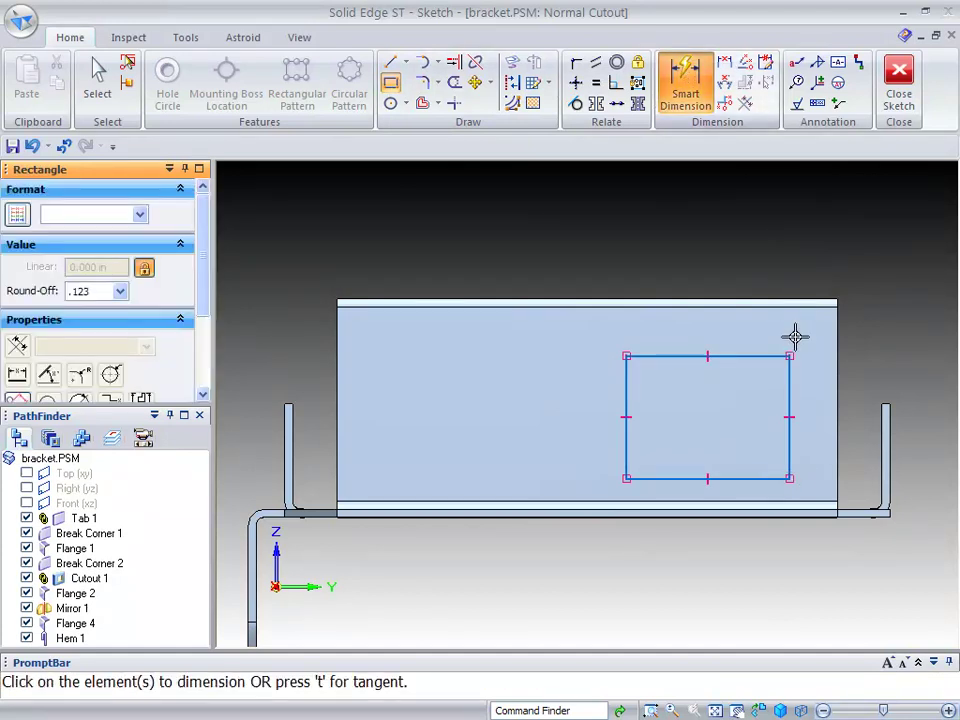
pyautogui.click(746, 356)
pyautogui.click(731, 244)
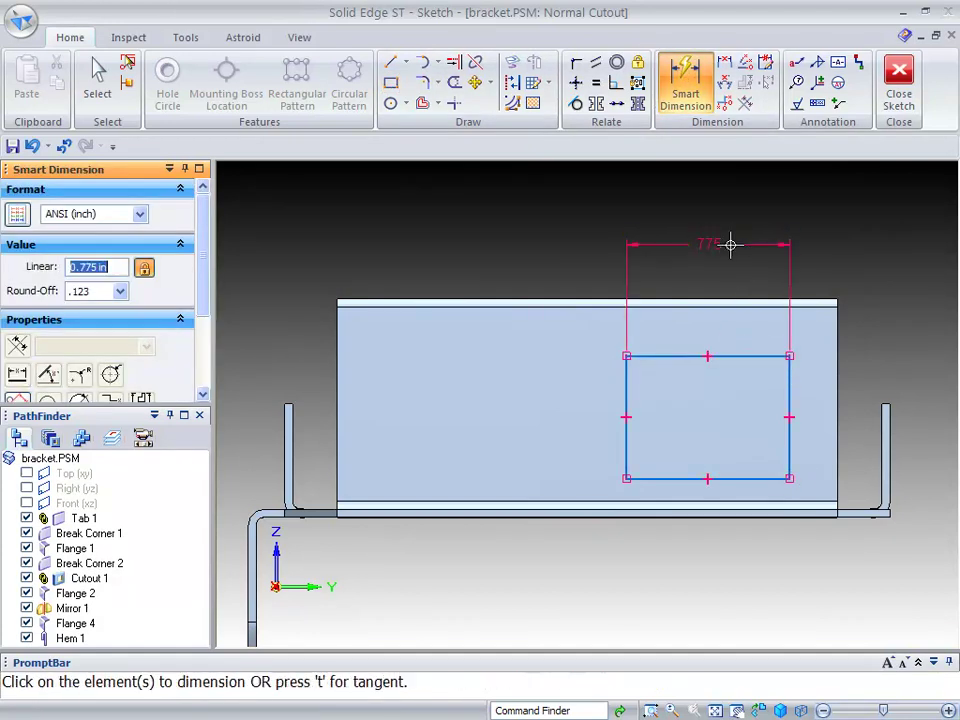
pyautogui.write('.85')
pyautogui.press('Return')
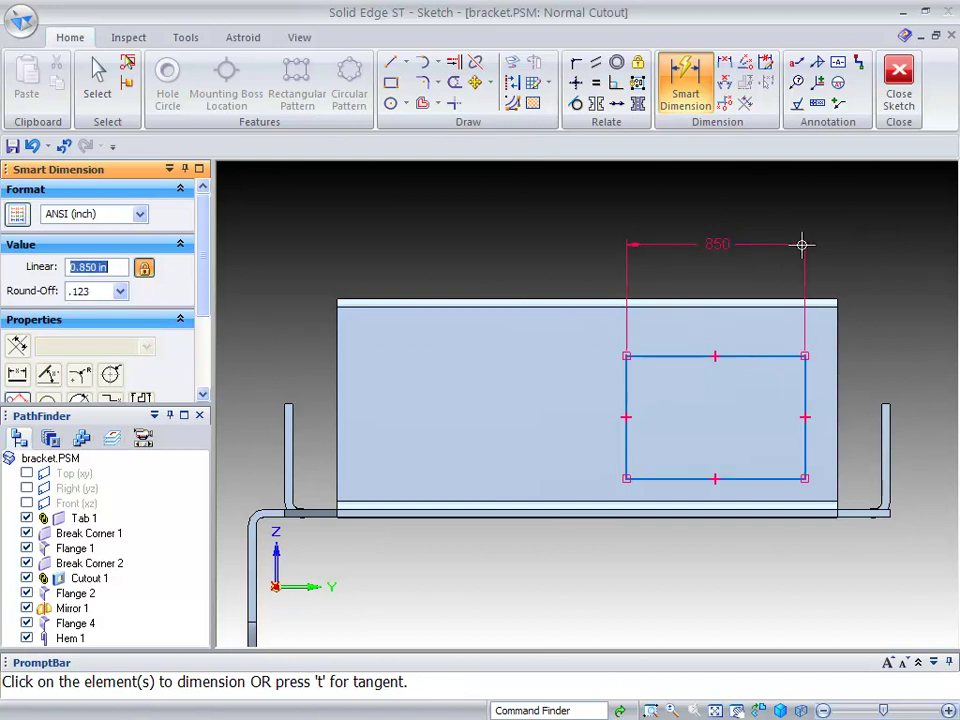
pyautogui.click(628, 378)
pyautogui.click(579, 375)
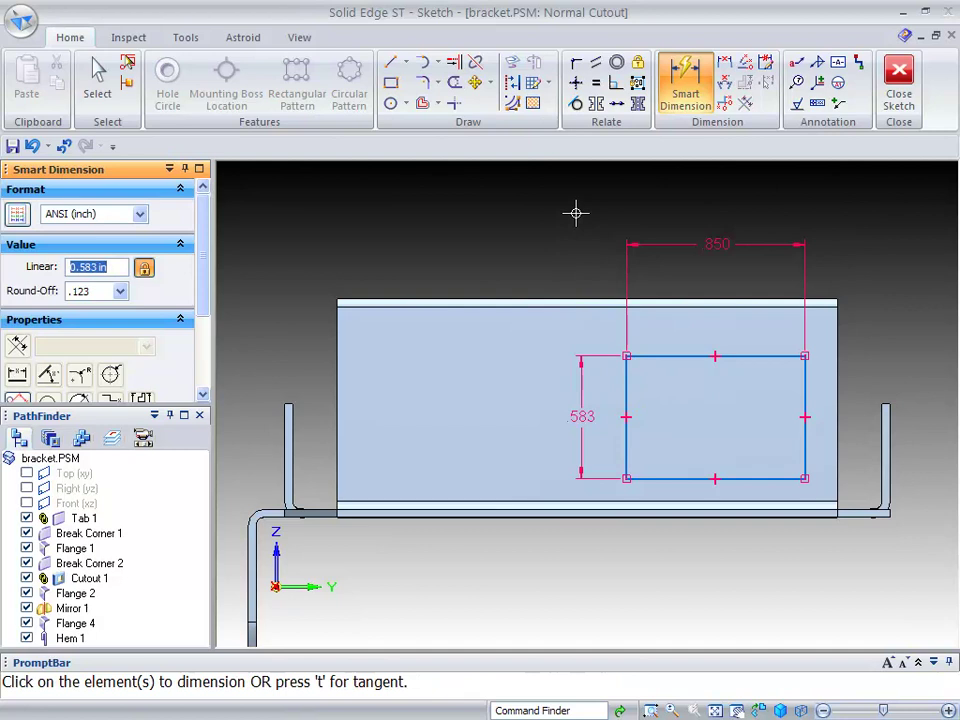
pyautogui.write('.')
pyautogui.press('Return')
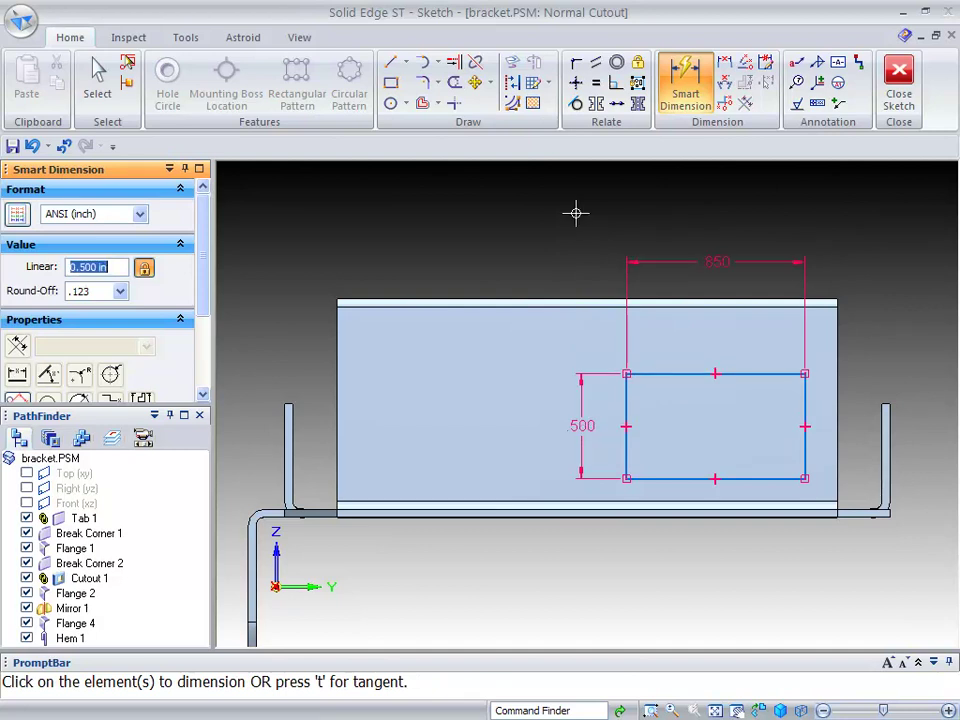
# - Locate the rectangle's lower side 0.015 in above the base's top face and its farther vertical side 1.000 in from the end flange's nearer side edge
pyautogui.click(796, 475)
pyautogui.click(836, 497)
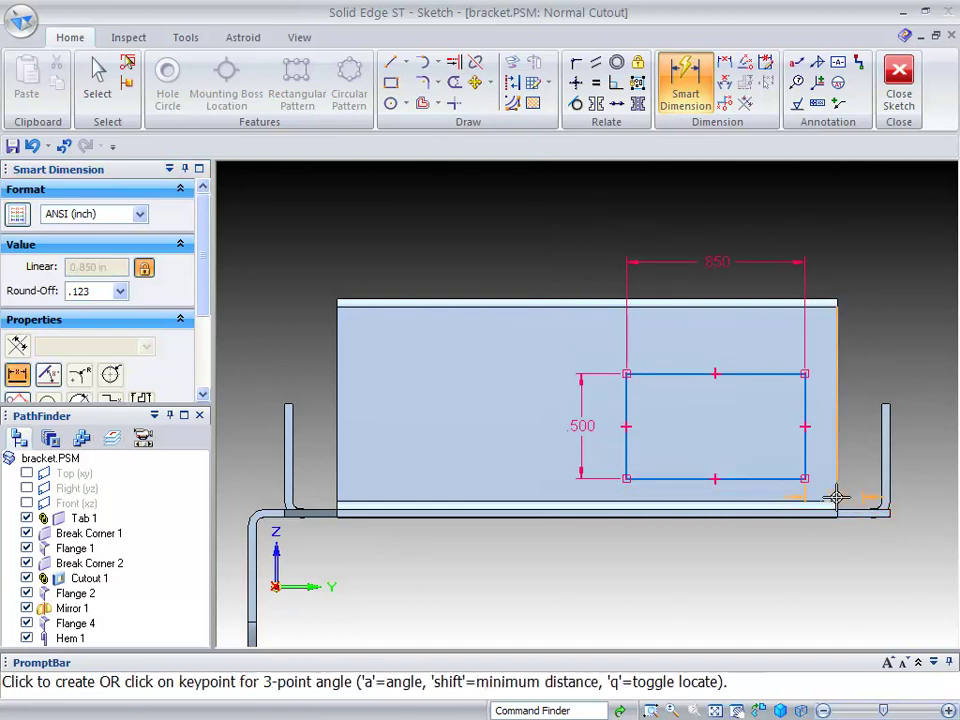
pyautogui.click(909, 488)
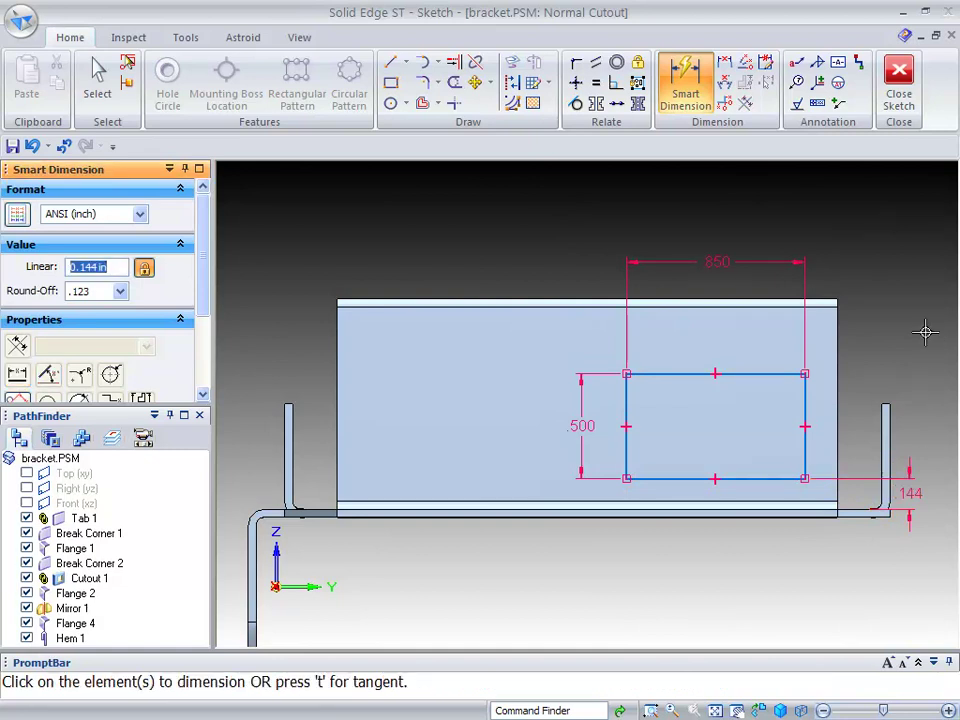
pyautogui.write('.015')
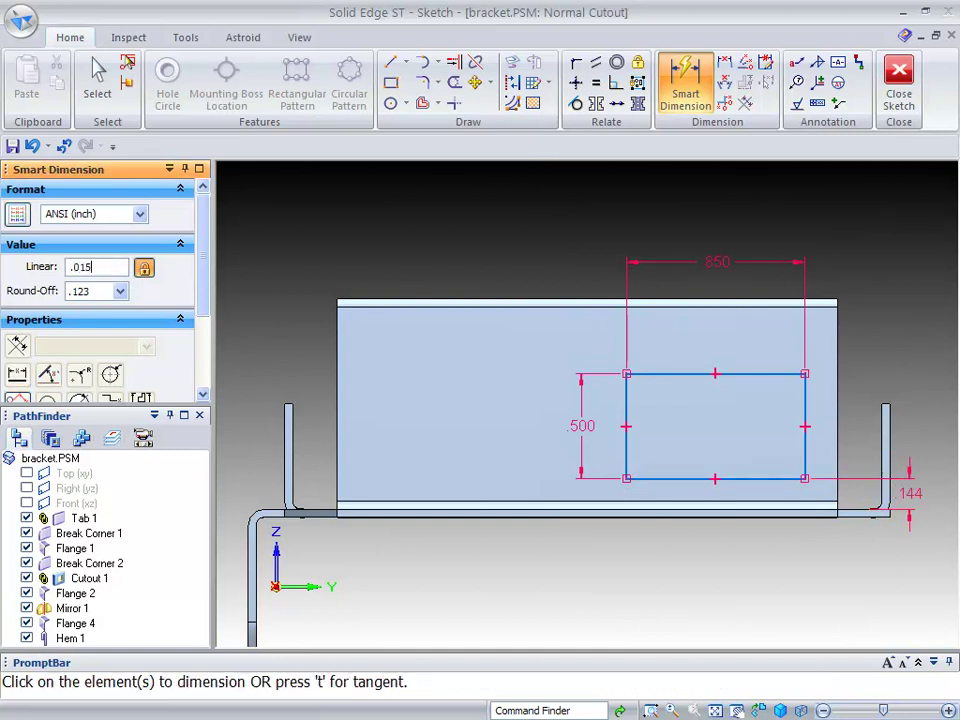
pyautogui.press('Return')
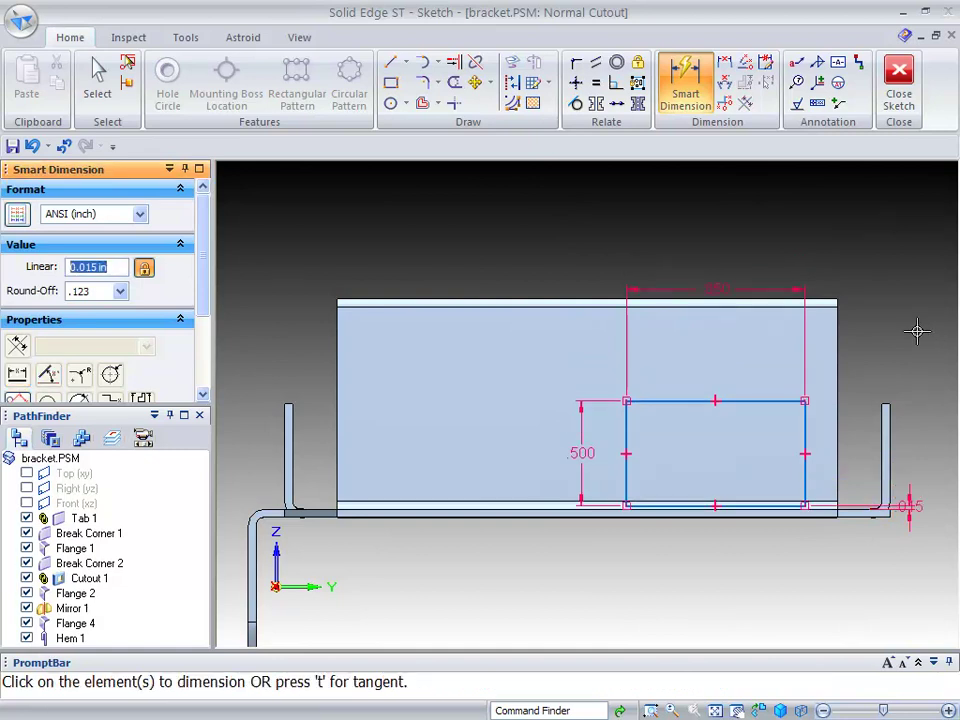
pyautogui.click(626, 429)
pyautogui.click(836, 340)
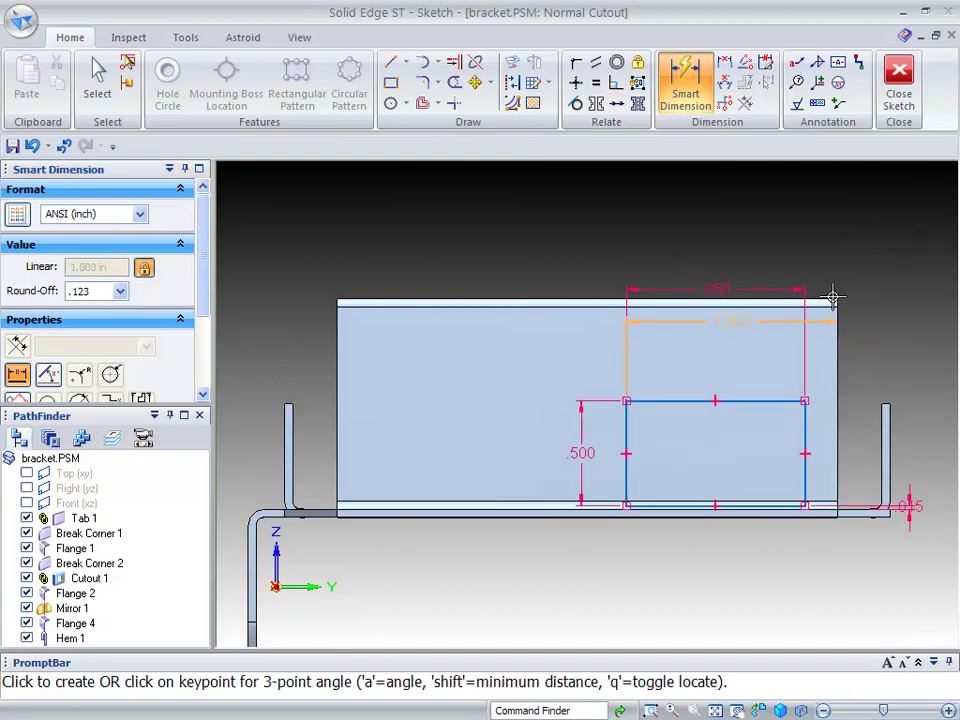
pyautogui.click(821, 244)
pyautogui.write('1')
pyautogui.press('Return')
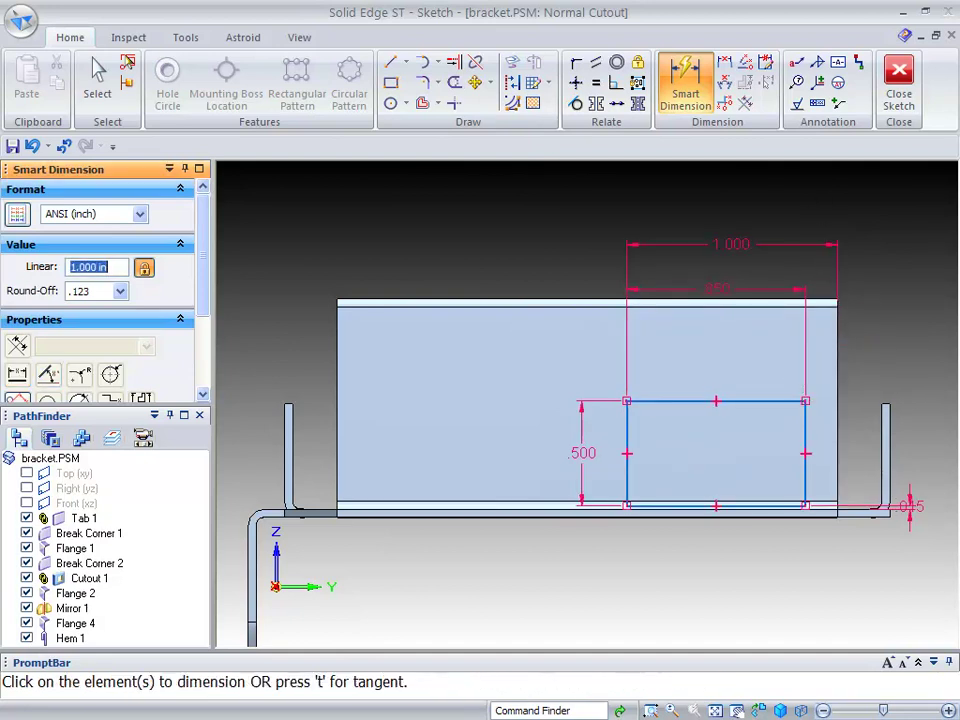
# - Finish the cutout sketch and cut the rectangle with the Through All extent into the end flange and its bend
pyautogui.click(899, 74)
pyautogui.moveTo(825, 321)
pyautogui.mouseDown(button='middle')
pyautogui.moveTo(769, 338)
pyautogui.moveTo(777, 366)
pyautogui.moveTo(793, 360)
pyautogui.mouseUp(button='middle')
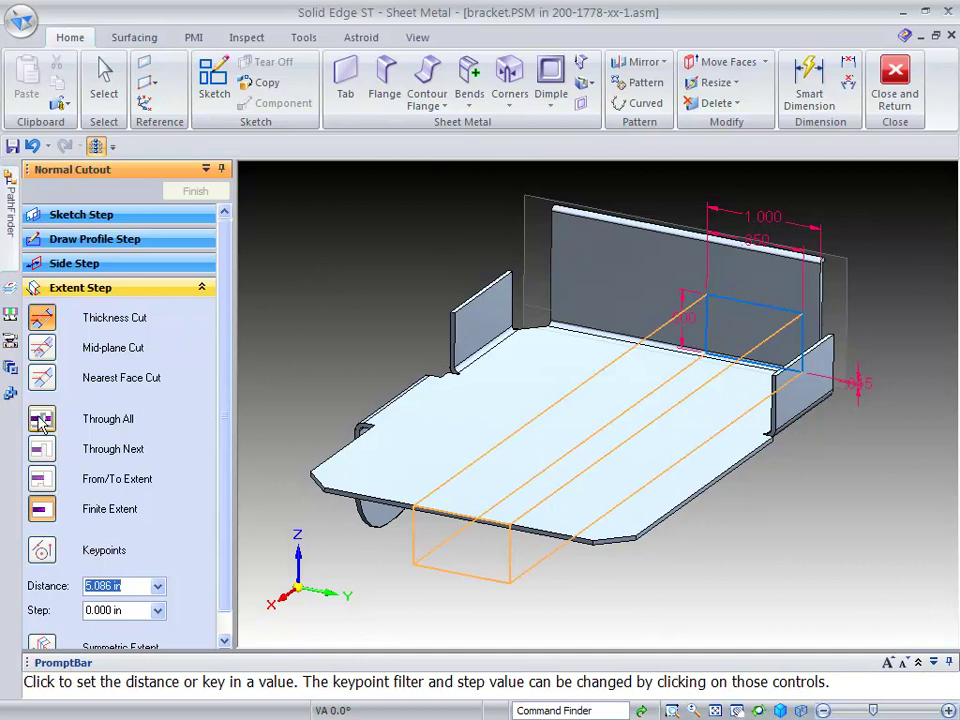
pyautogui.click(108, 418)
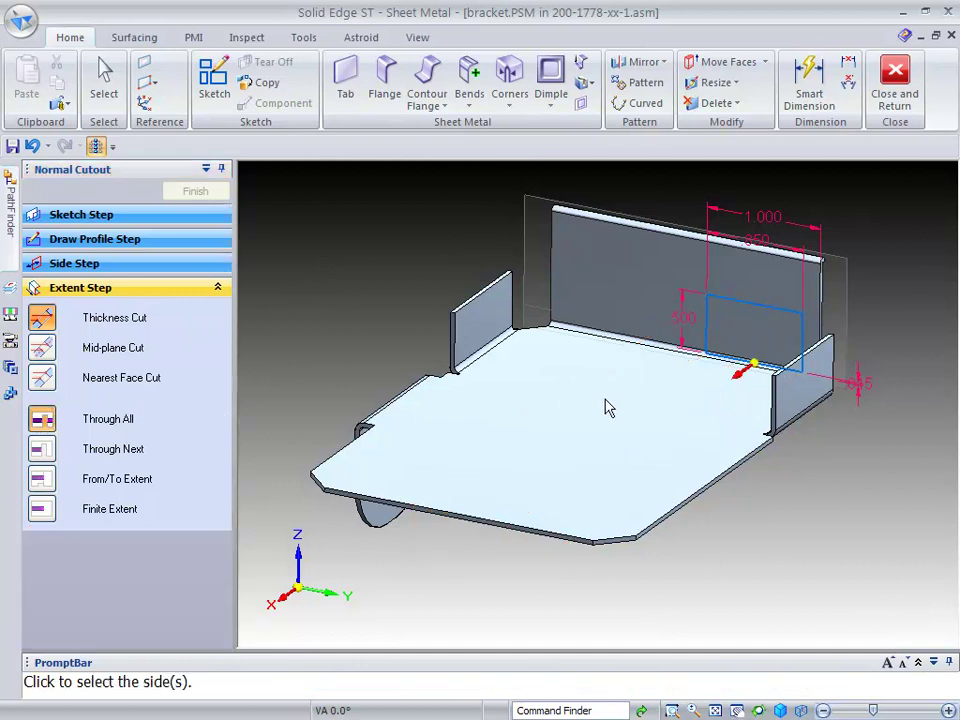
pyautogui.click(757, 374)
pyautogui.rightClick(888, 187)
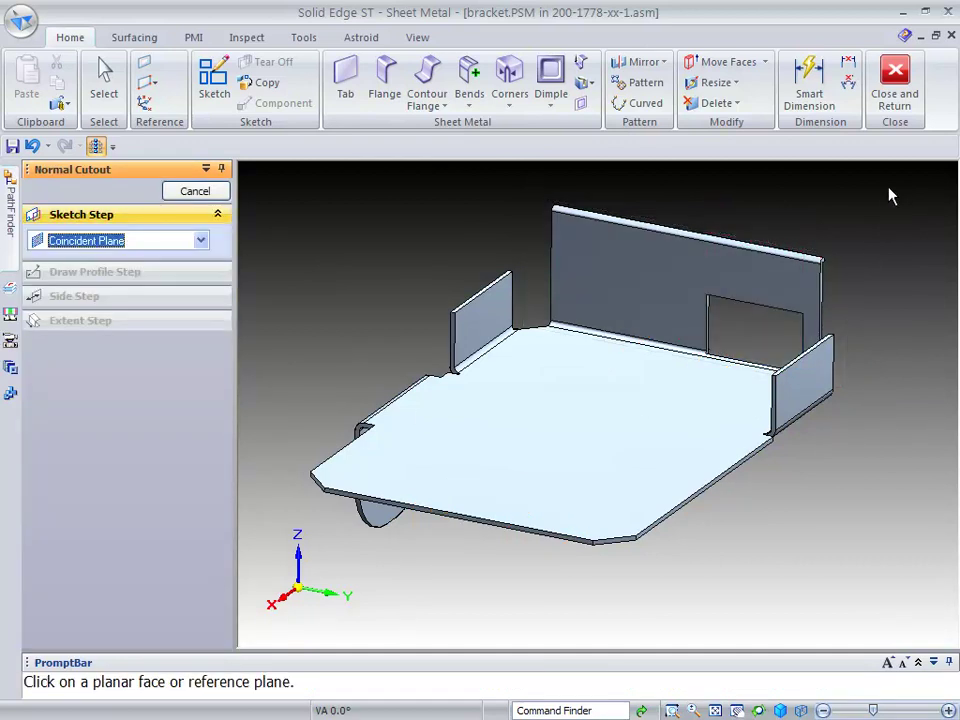
# - Insert the PemNut.par feature set from the Feature Library into the bracket
pyautogui.moveTo(888, 187)
pyautogui.mouseDown(button='middle')
pyautogui.moveTo(828, 188)
pyautogui.moveTo(832, 178)
pyautogui.moveTo(825, 249)
pyautogui.moveTo(804, 238)
pyautogui.moveTo(816, 231)
pyautogui.moveTo(940, 258)
pyautogui.mouseUp(button='middle')
pyautogui.moveTo(937, 260); pyautogui.dragTo(789, 444, button='middle')
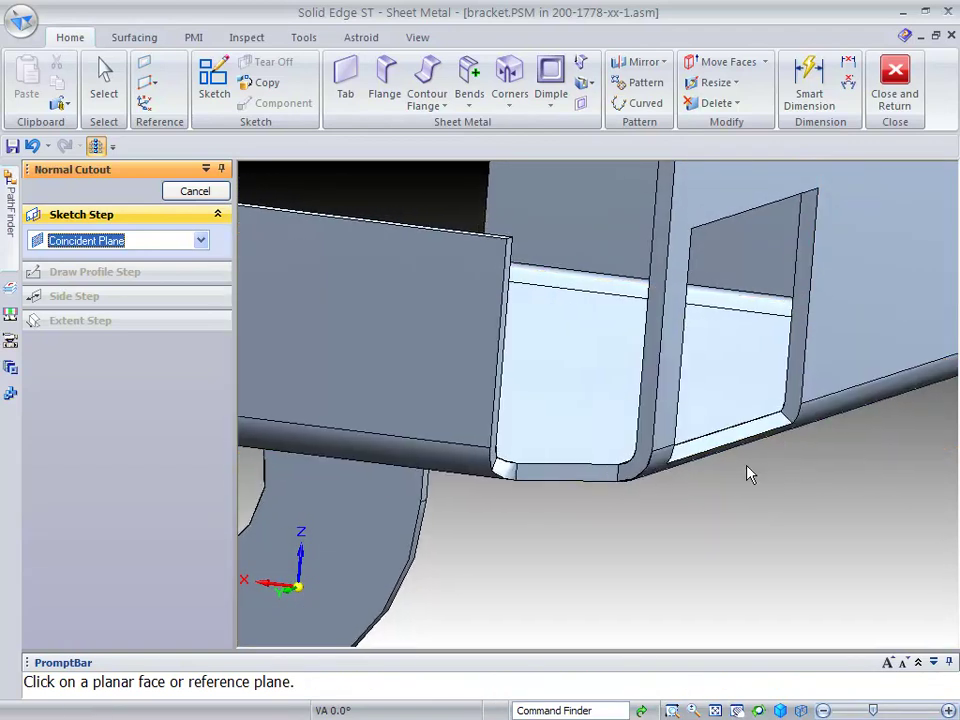
pyautogui.moveTo(744, 452); pyautogui.dragTo(890, 205, button='middle')
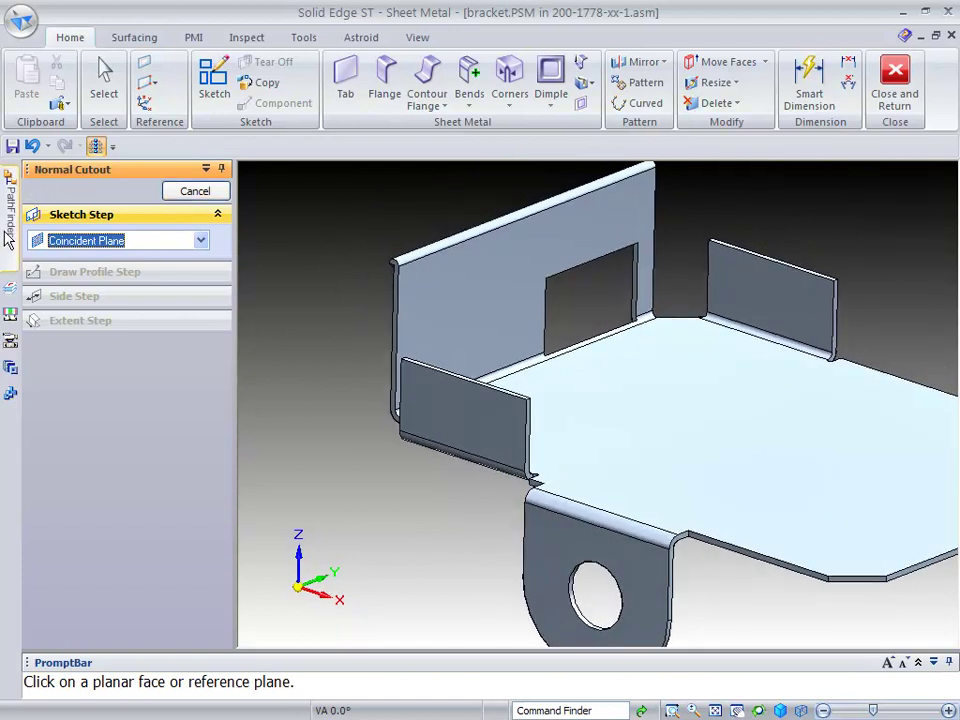
pyautogui.click(10, 368)
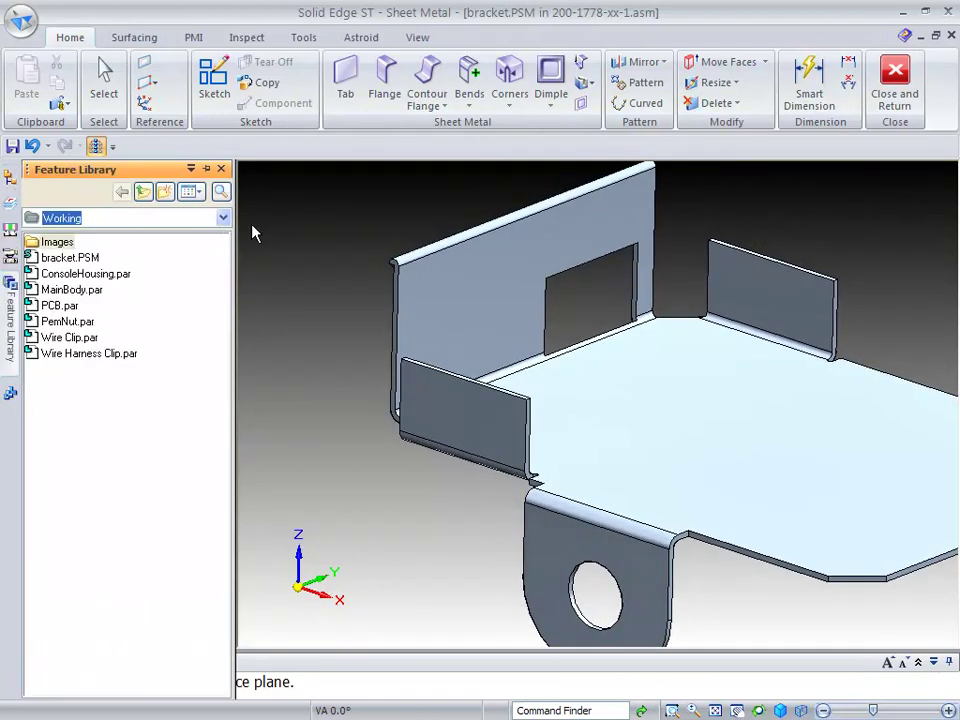
pyautogui.click(64, 322)
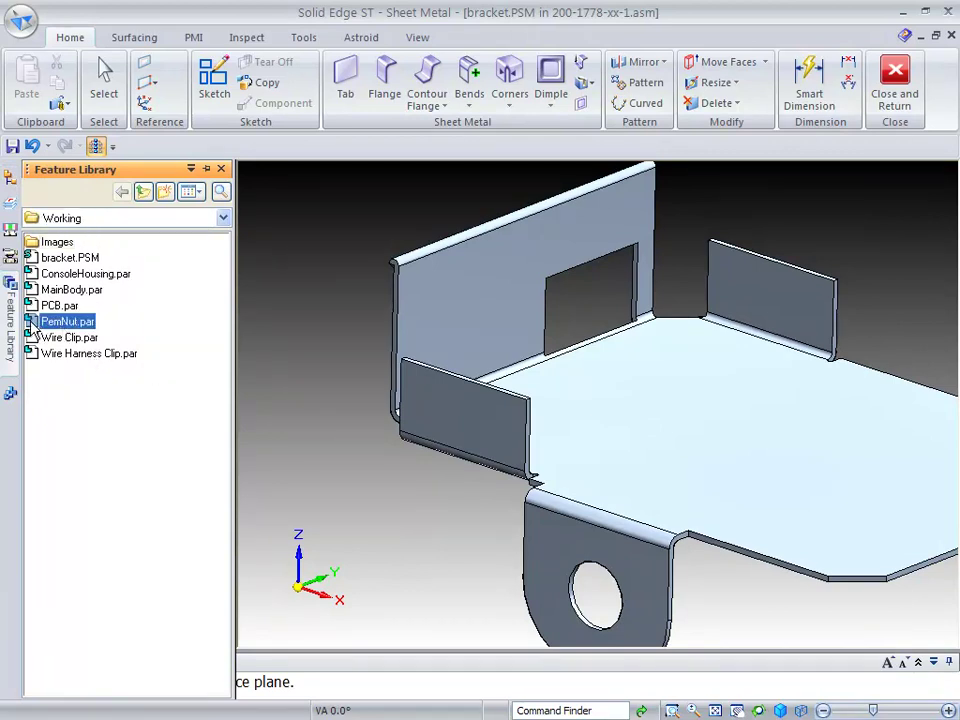
pyautogui.moveTo(33, 328); pyautogui.dragTo(120, 366)
pyautogui.moveTo(390, 497); pyautogui.dragTo(395, 499)
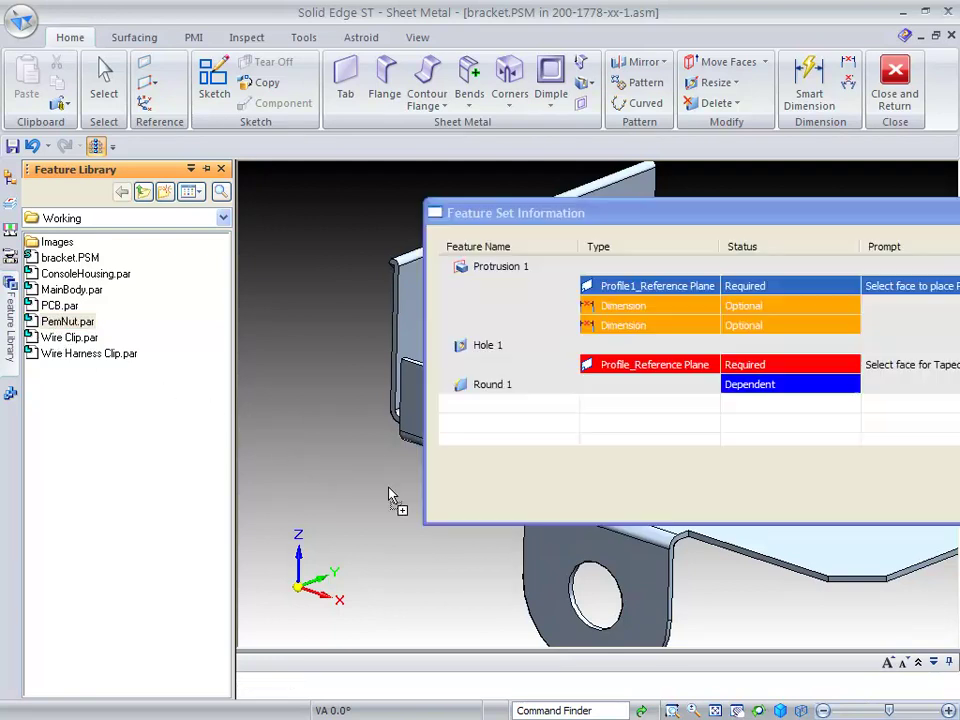
pyautogui.moveTo(724, 212); pyautogui.dragTo(471, 45)
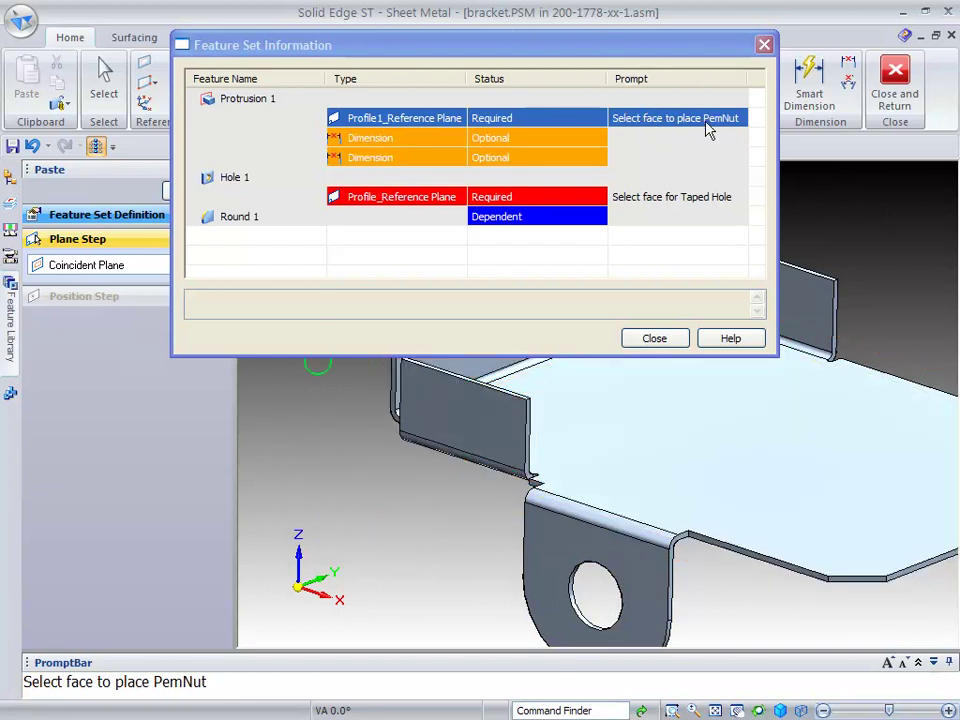
# - Place the PemNut on the outer face of the upright flange beside the rounded flange, .250 from its top and .500 from its side edge, with its tapped hole
pyautogui.click(463, 419)
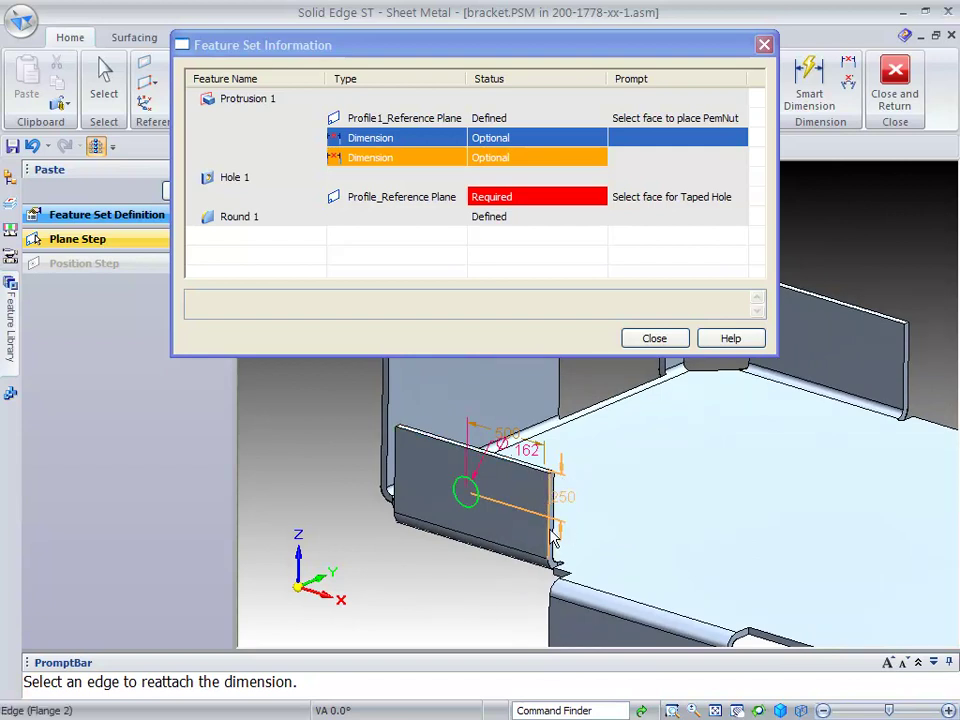
pyautogui.click(518, 474)
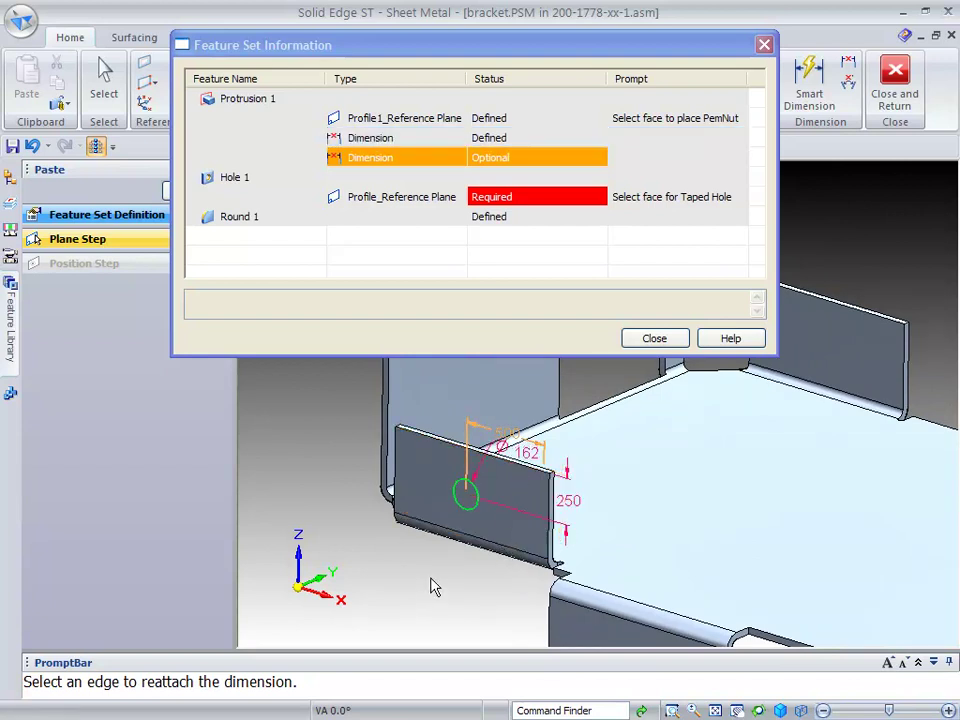
pyautogui.click(552, 510)
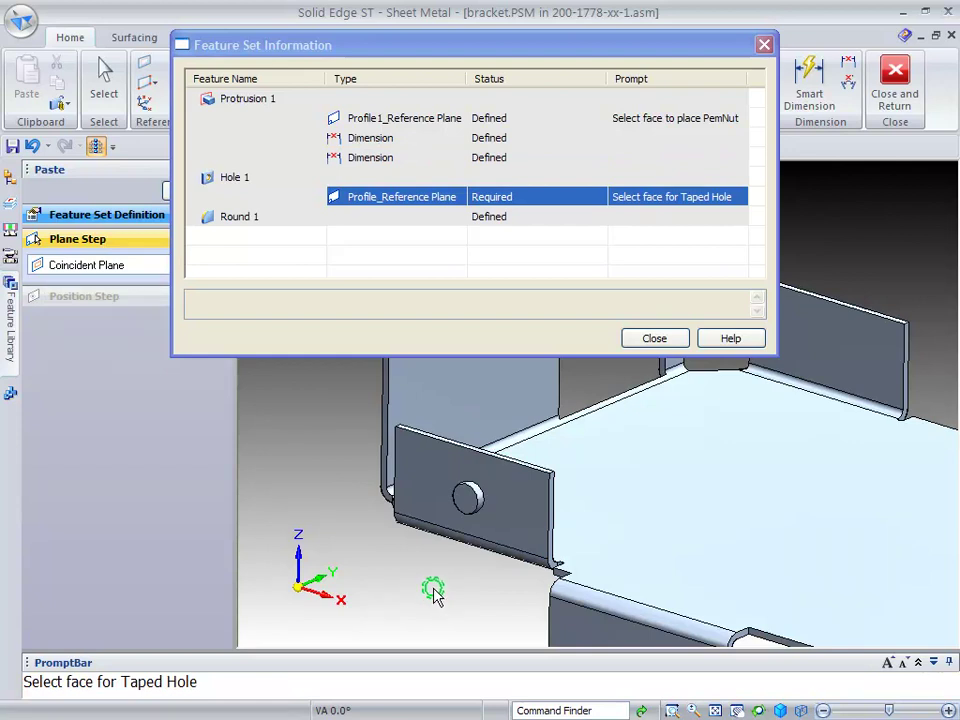
pyautogui.click(458, 514)
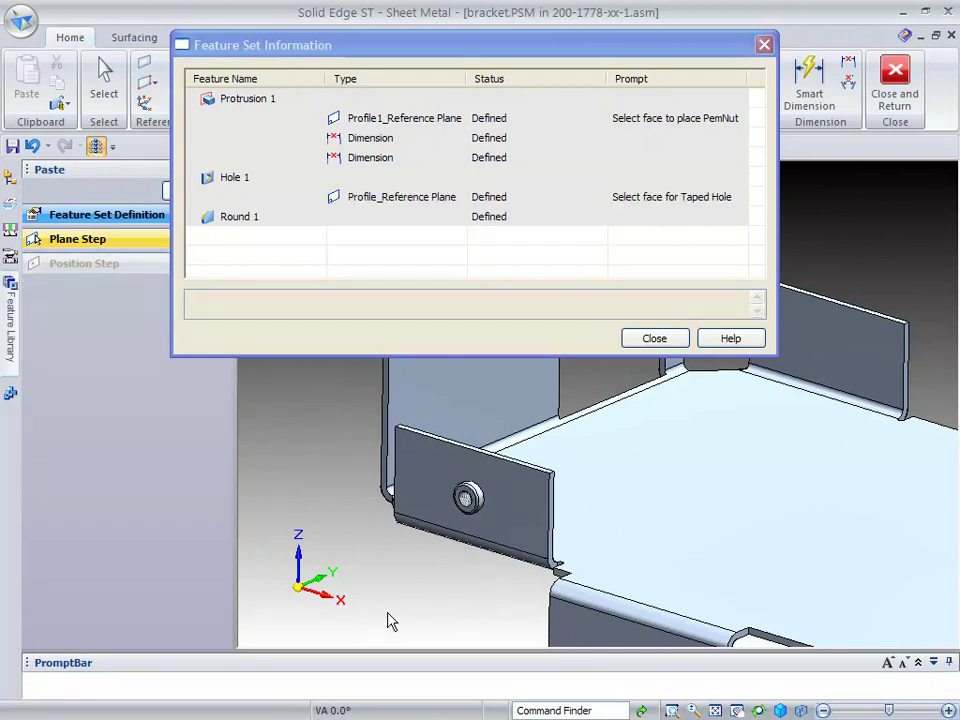
pyautogui.click(662, 340)
# - Place a second PemNut on the outer face of the opposite upright flange, .250 from its top and .500 from its side edge, with its tapped hole
pyautogui.moveTo(839, 226); pyautogui.dragTo(391, 222, button='middle')
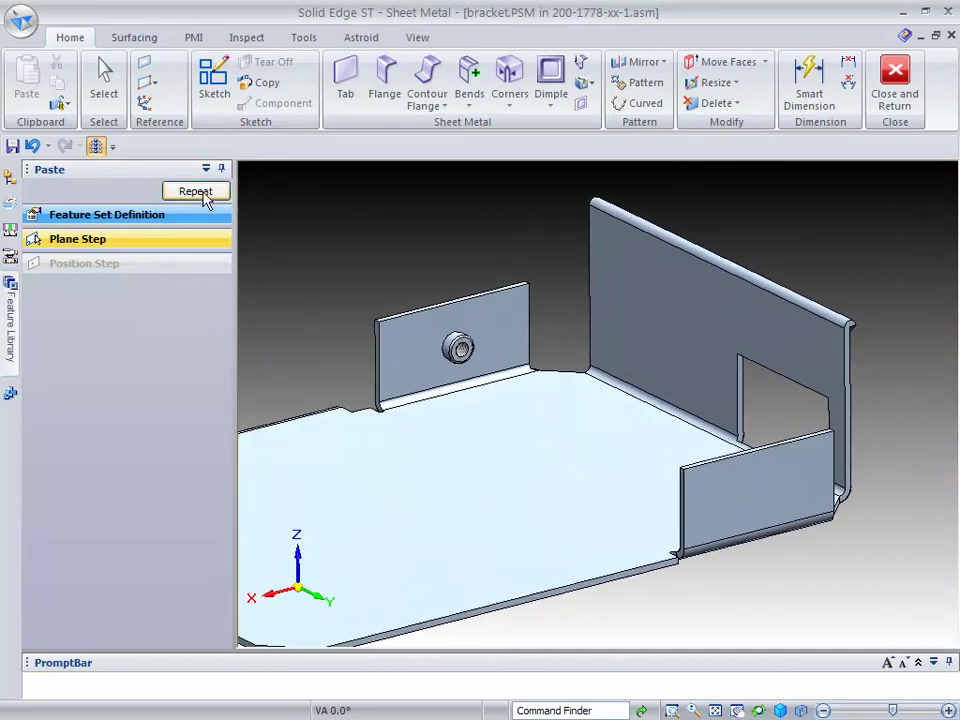
pyautogui.click(220, 192)
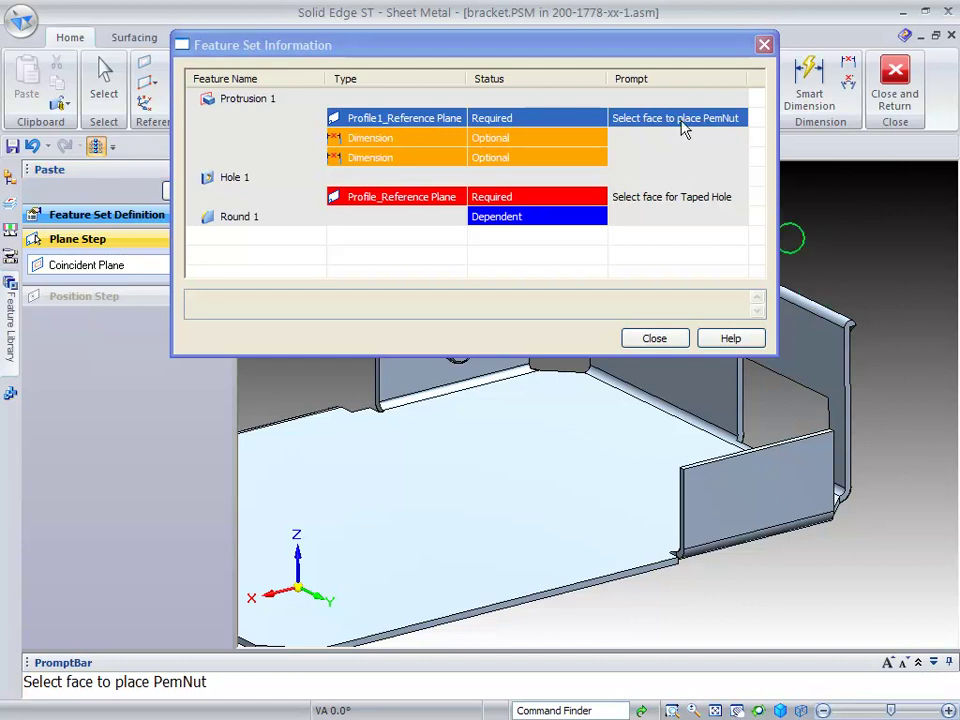
pyautogui.click(654, 341)
pyautogui.moveTo(816, 364); pyautogui.dragTo(585, 538, button='middle')
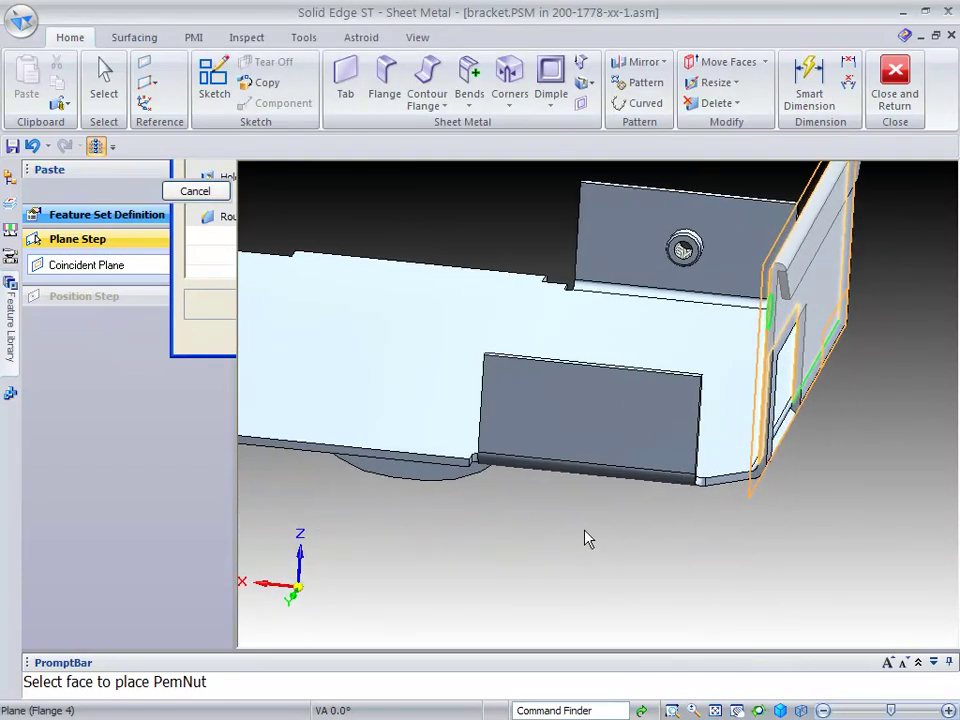
pyautogui.click(589, 406)
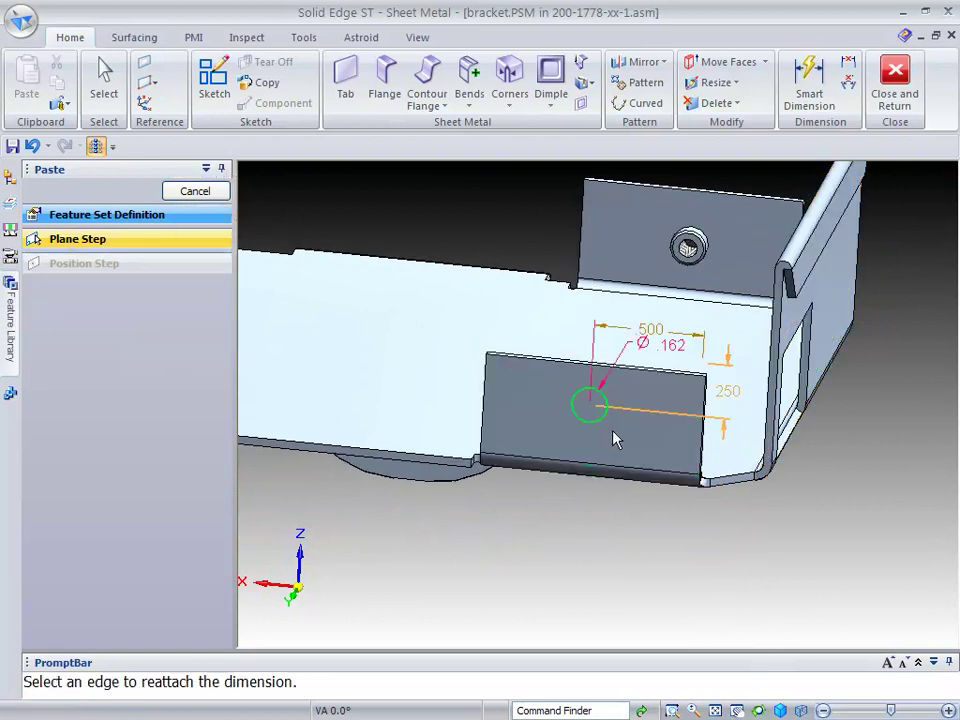
pyautogui.click(658, 385)
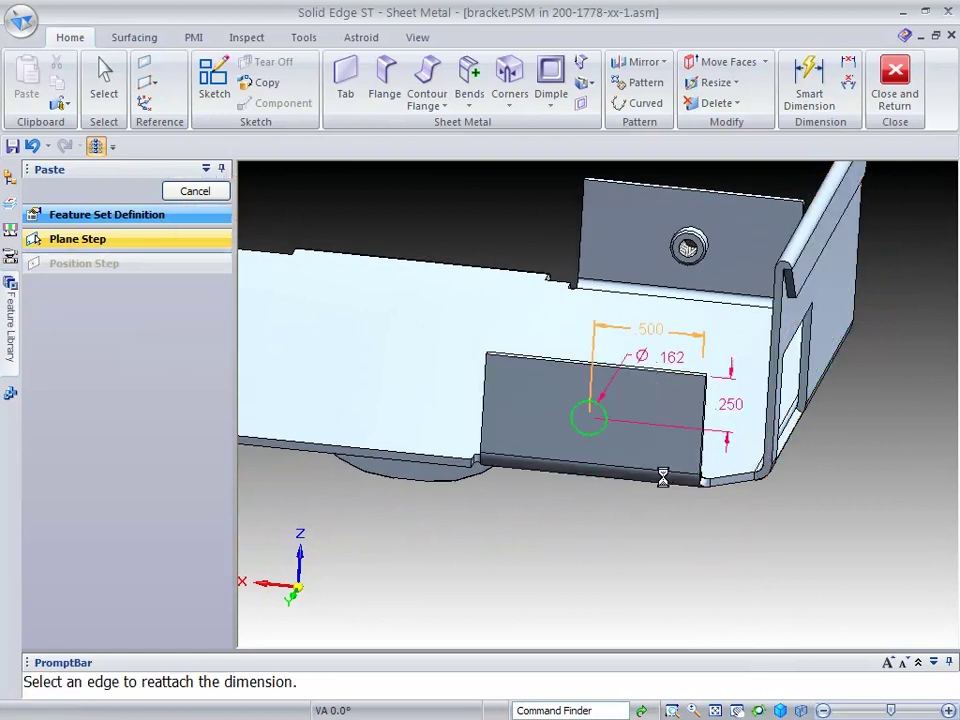
pyautogui.click(704, 413)
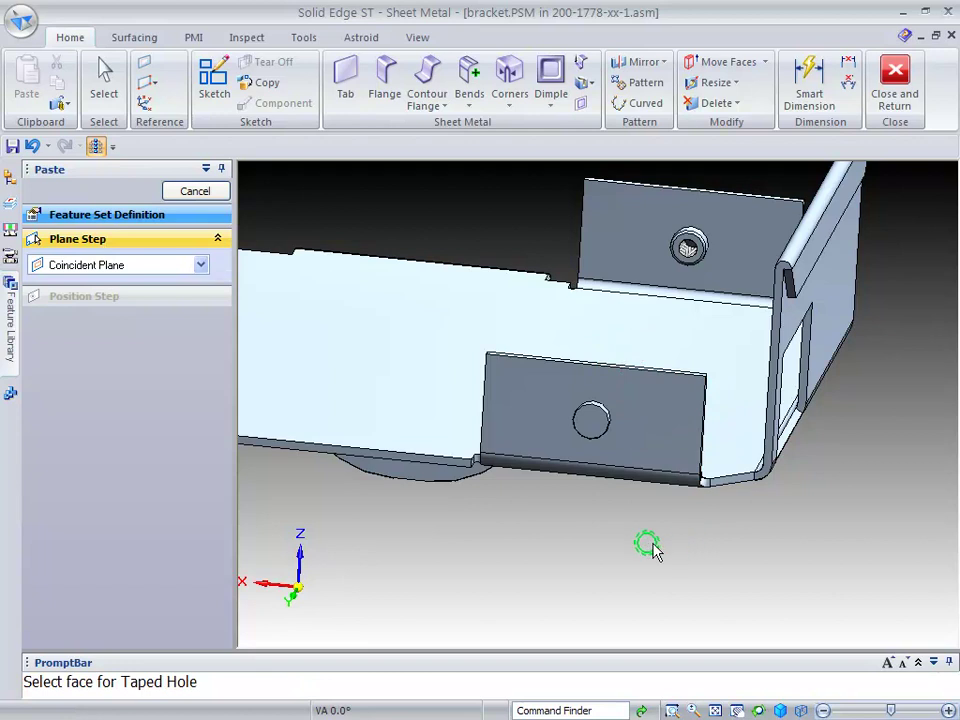
pyautogui.click(592, 424)
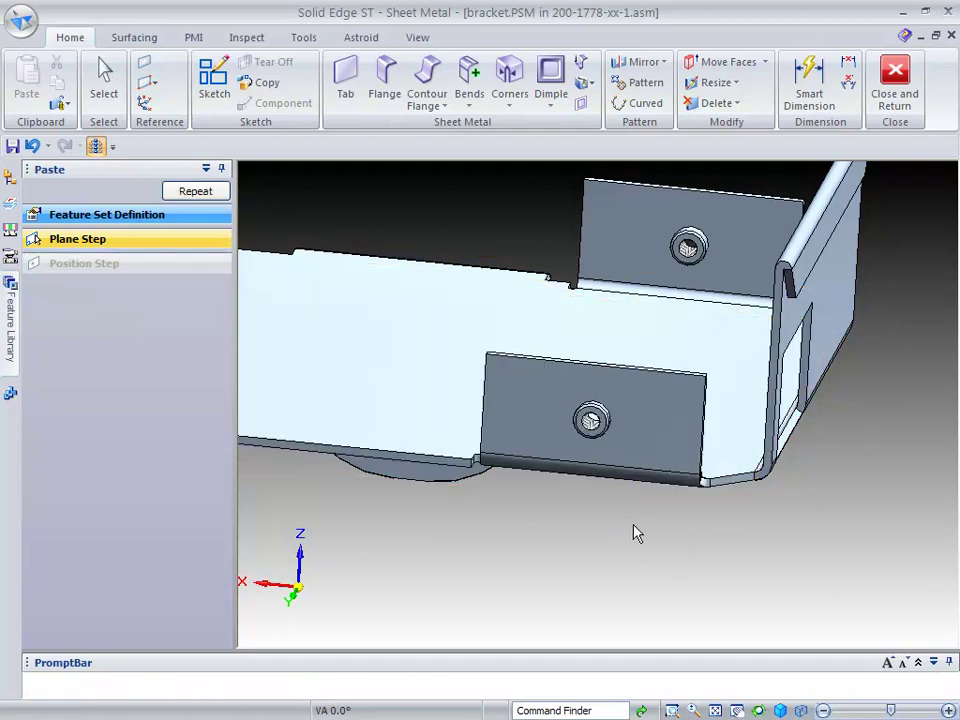
# - Break the upper corners of both upright PemNut flanges with a 0.500 in radius
pyautogui.scroll(5, 585, 545)
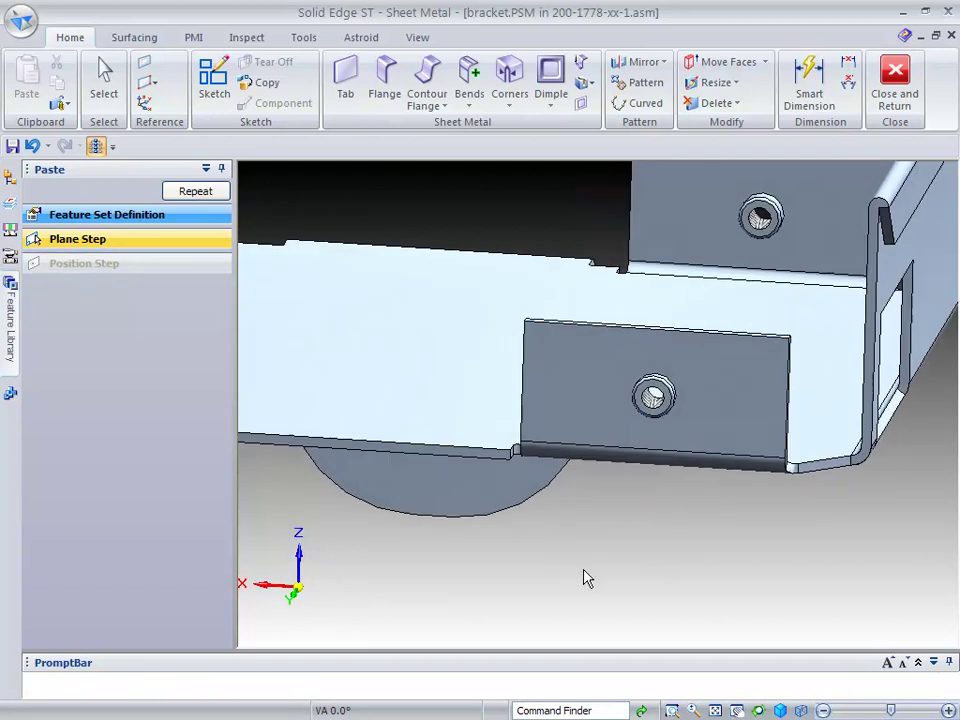
pyautogui.moveTo(668, 566); pyautogui.dragTo(620, 222, button='middle')
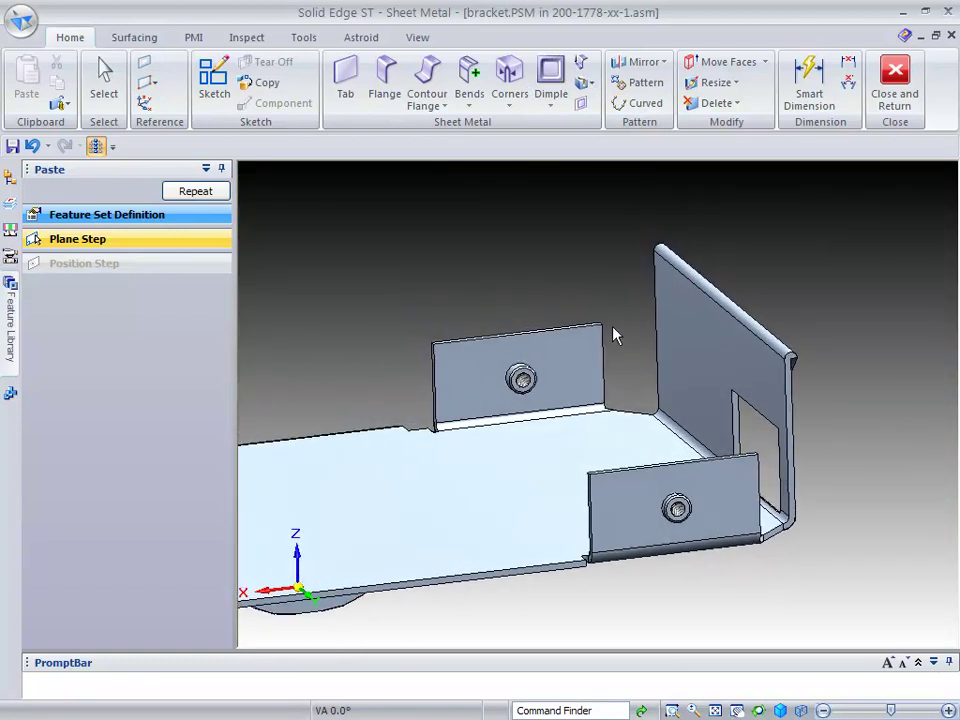
pyautogui.click(510, 104)
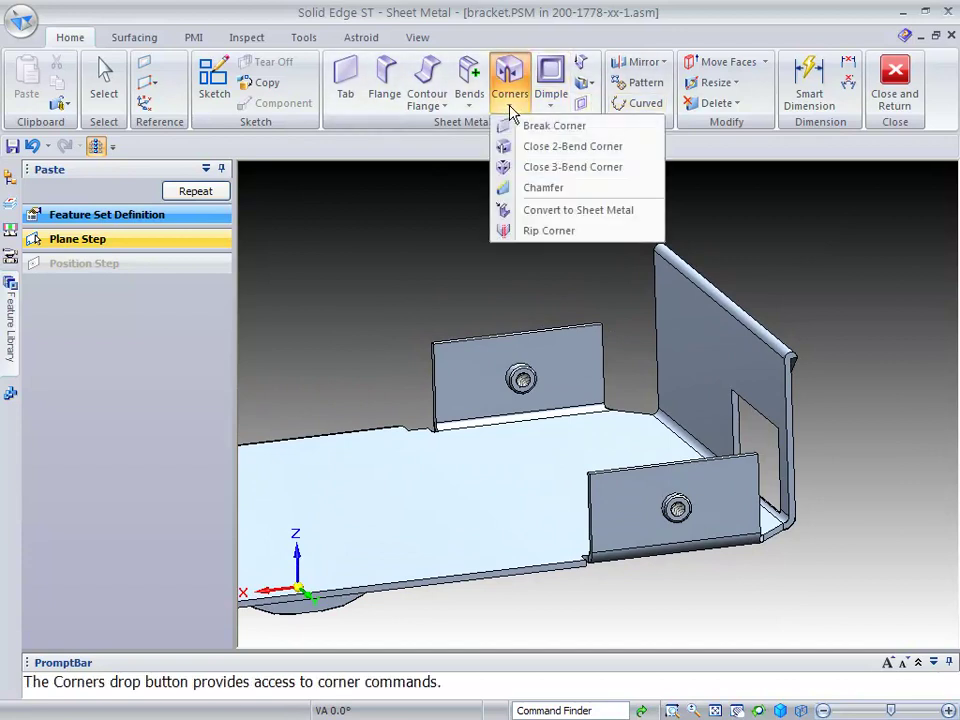
pyautogui.click(540, 126)
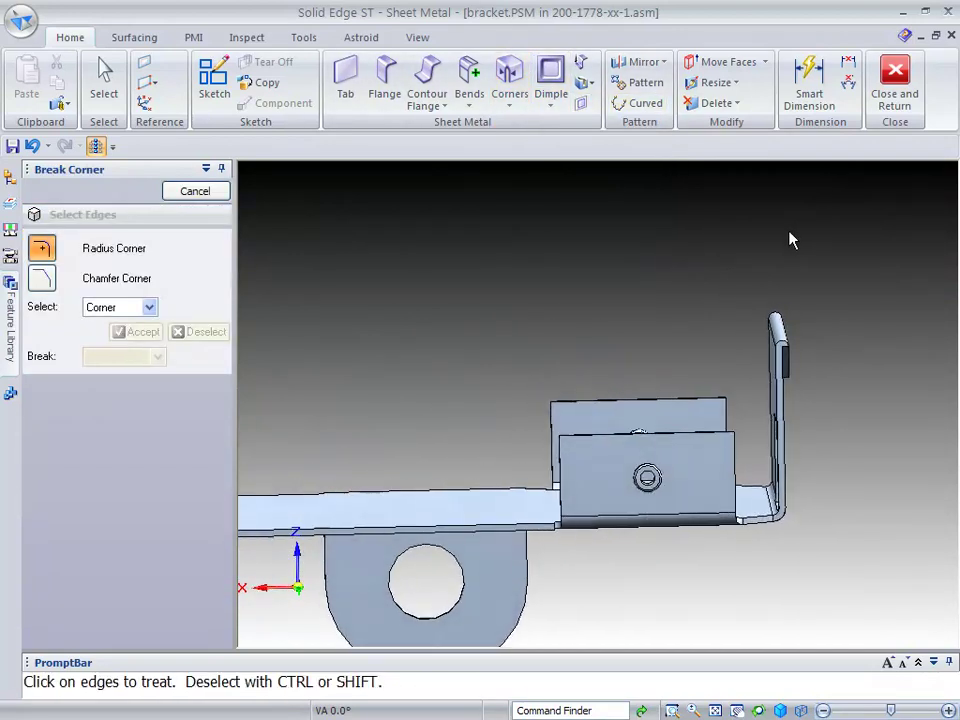
pyautogui.moveTo(519, 350); pyautogui.dragTo(755, 450)
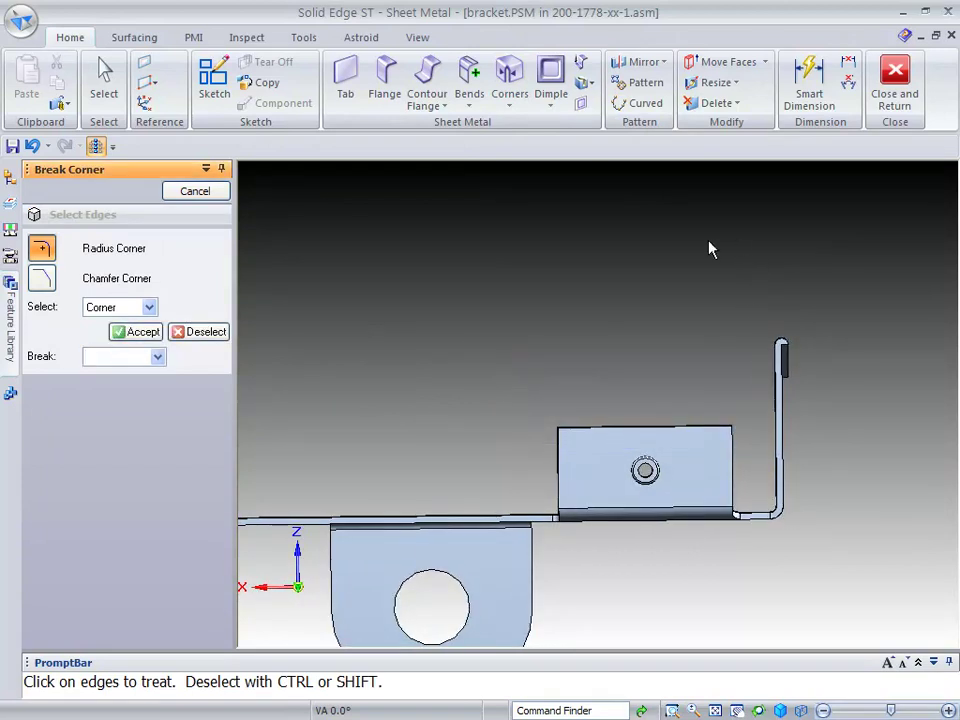
pyautogui.hotkey('ctrl', 'i')
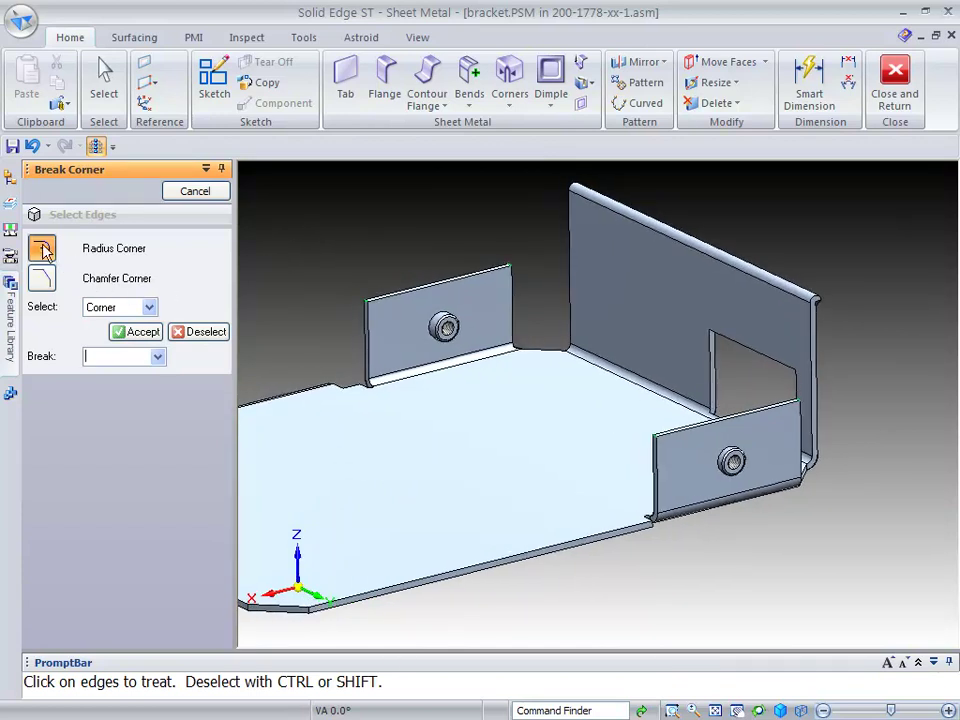
pyautogui.click(157, 357)
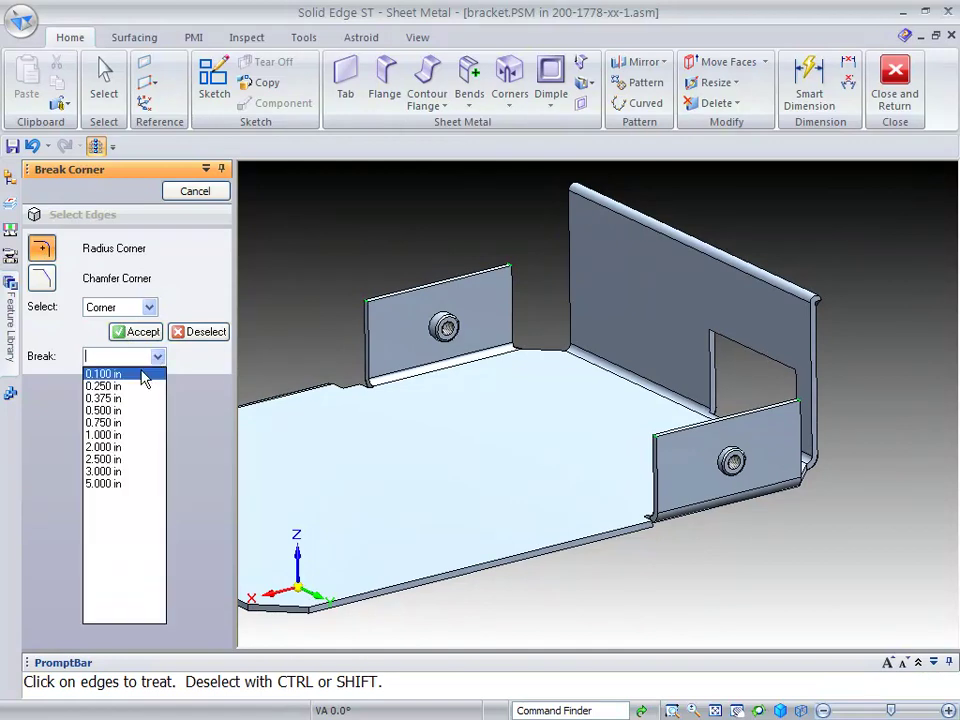
pyautogui.click(117, 414)
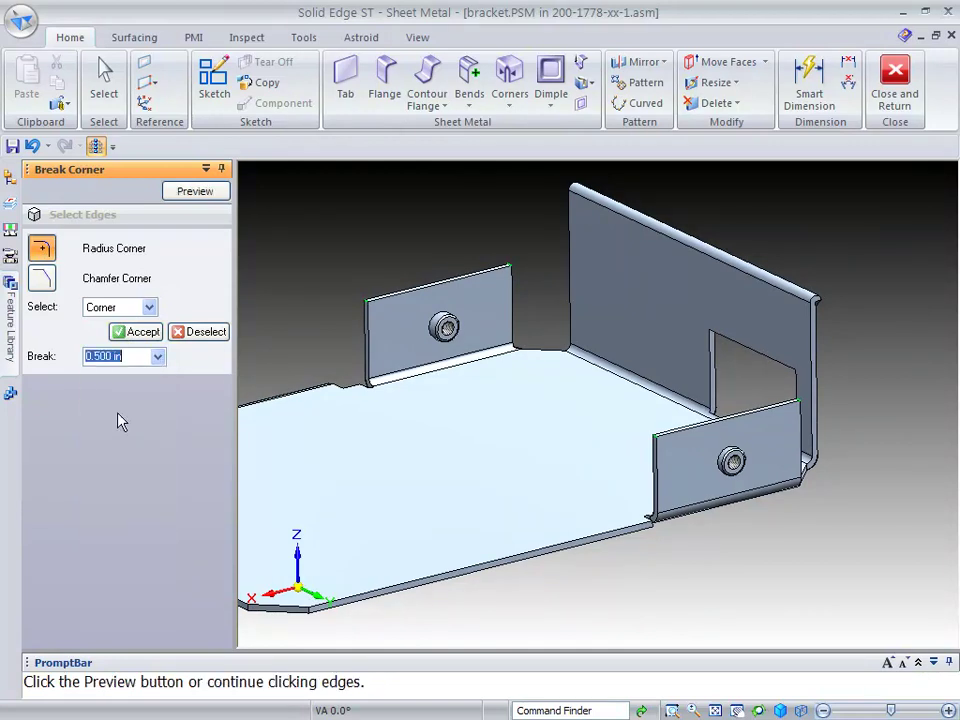
pyautogui.click(143, 332)
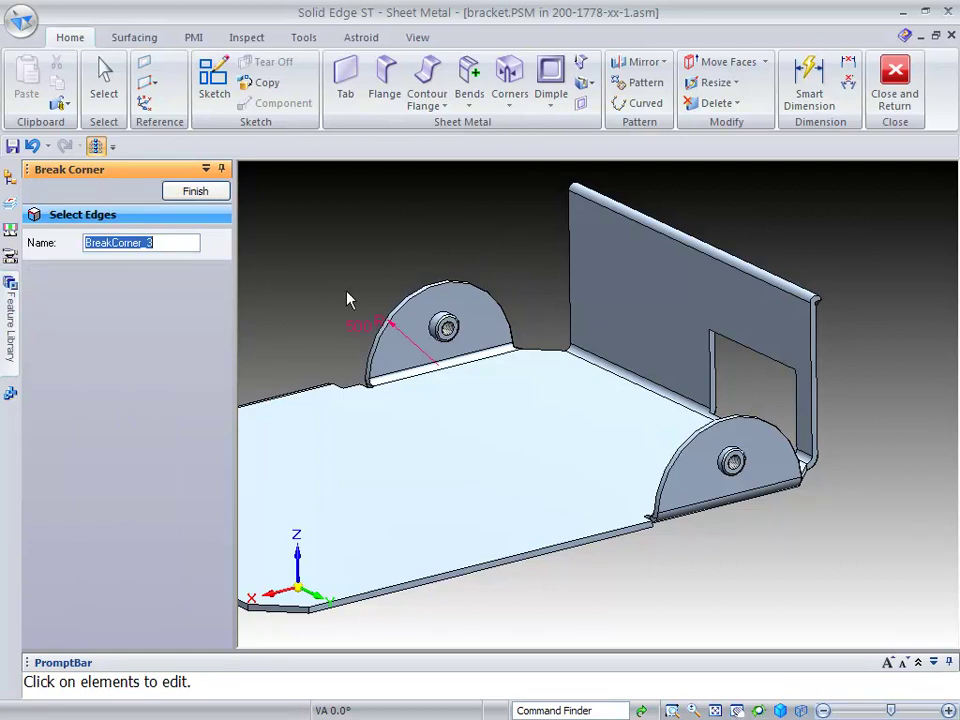
# - Set the break corner radius on the two PemNut flanges to .25 in
pyautogui.click(368, 323)
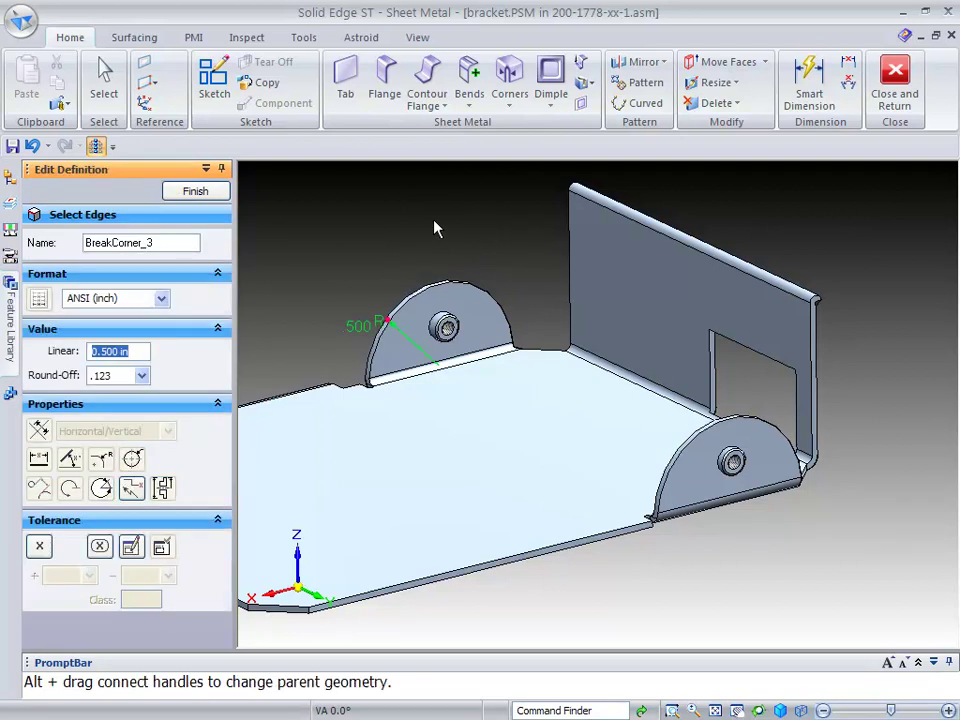
pyautogui.write('.25')
pyautogui.press('Return')
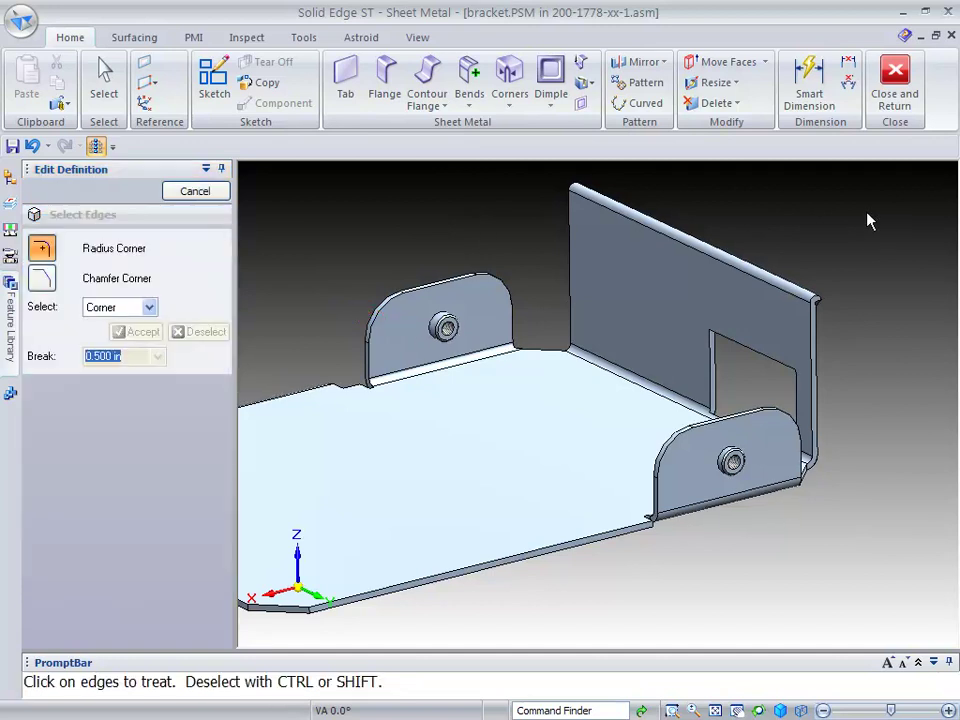
# - Group the bracket's features from Flange 2 through Break Corner 3 into one feature group
pyautogui.scroll(-3, 870, 221)
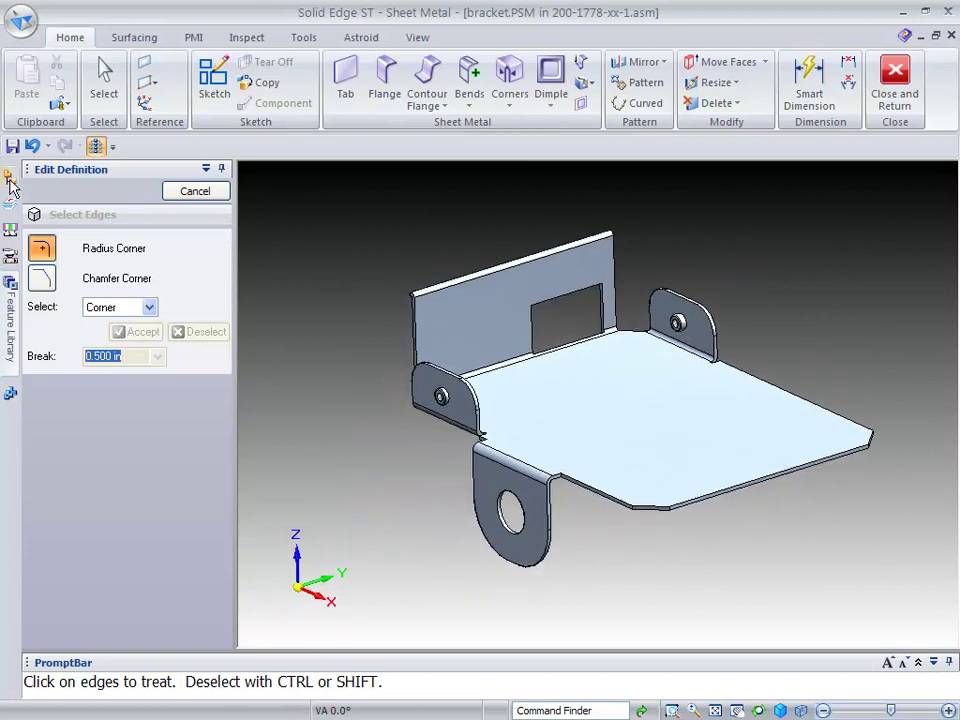
pyautogui.moveTo(8, 180)
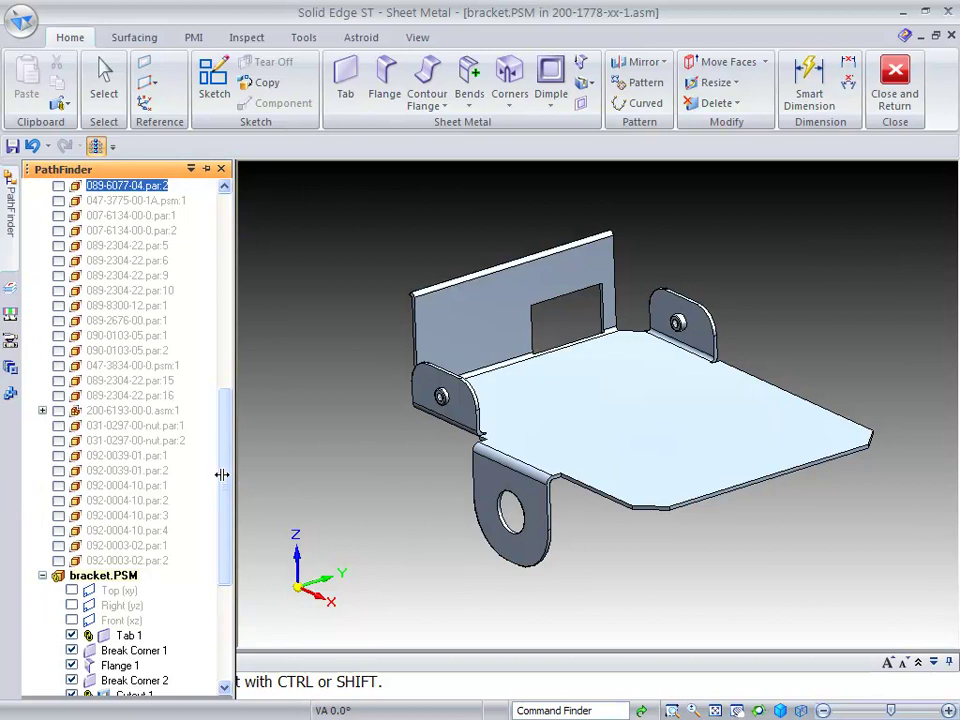
pyautogui.moveTo(226, 479); pyautogui.dragTo(224, 570)
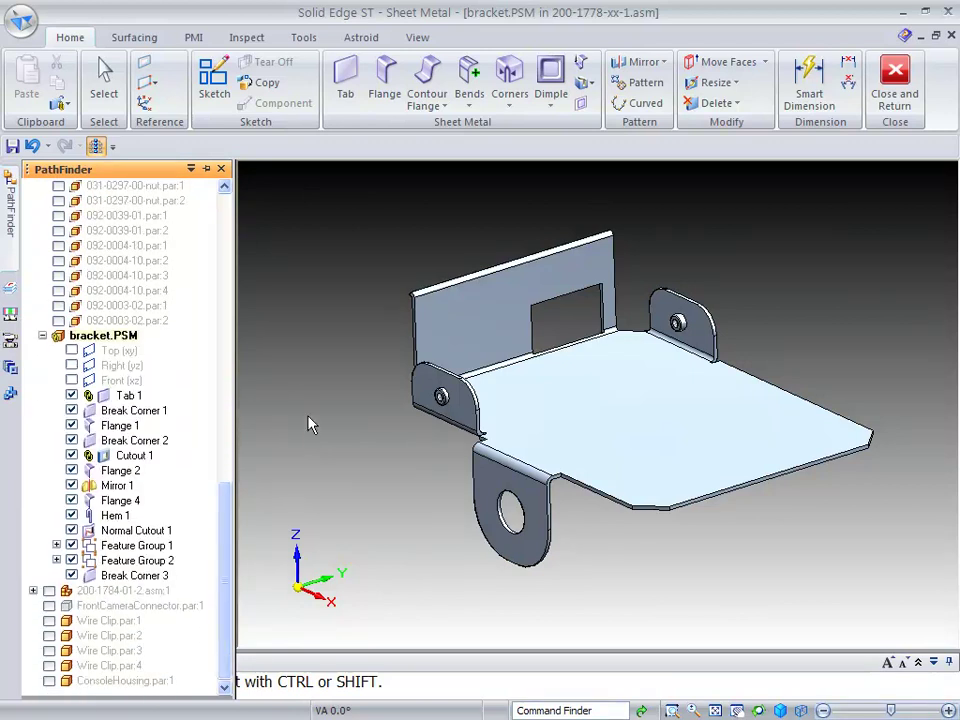
pyautogui.click(110, 80)
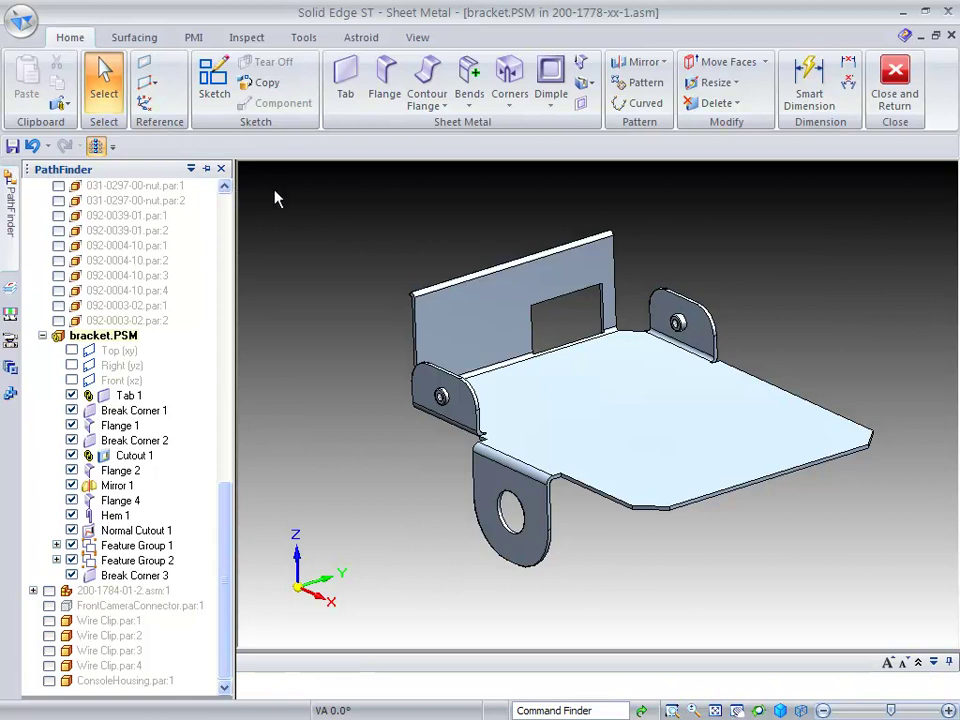
pyautogui.click(10, 213)
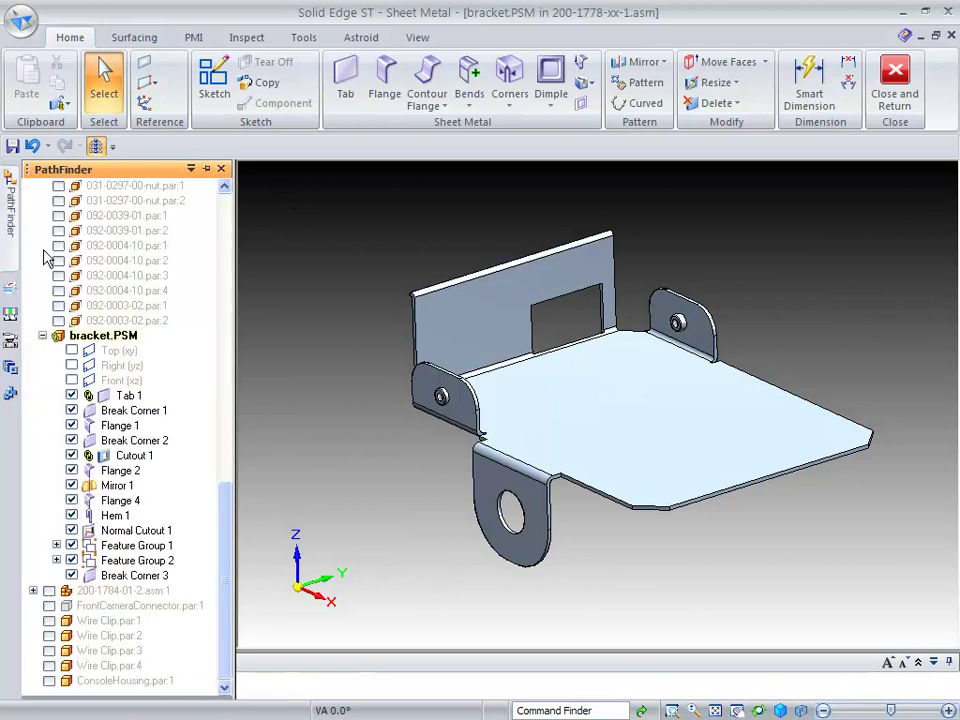
pyautogui.click(118, 472)
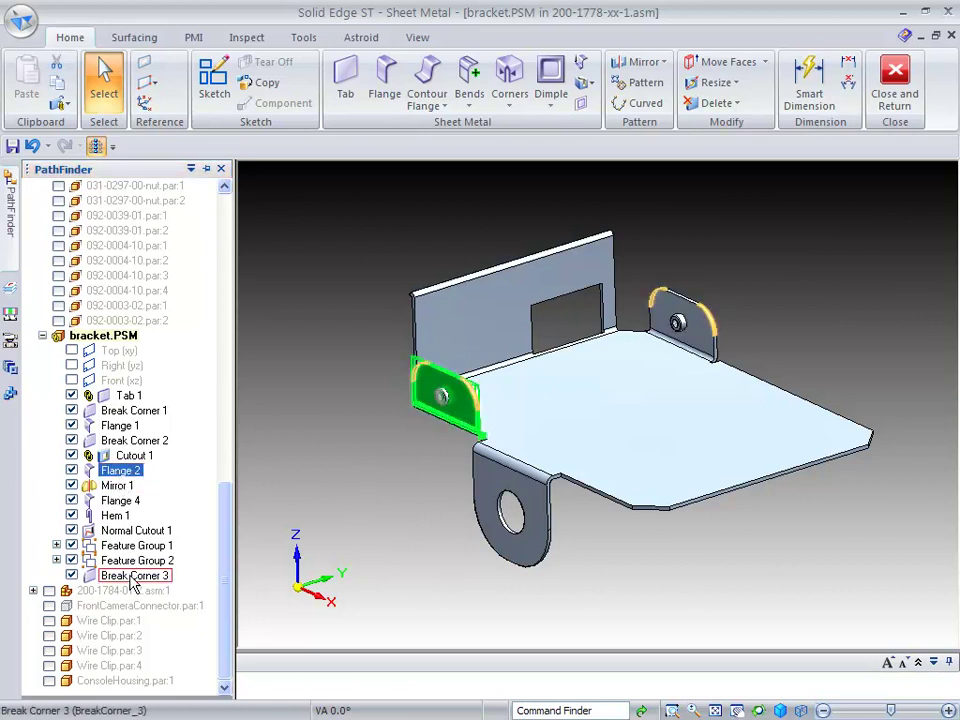
pyautogui.keyDown('shift'); pyautogui.click(130, 577); pyautogui.keyUp('shift')
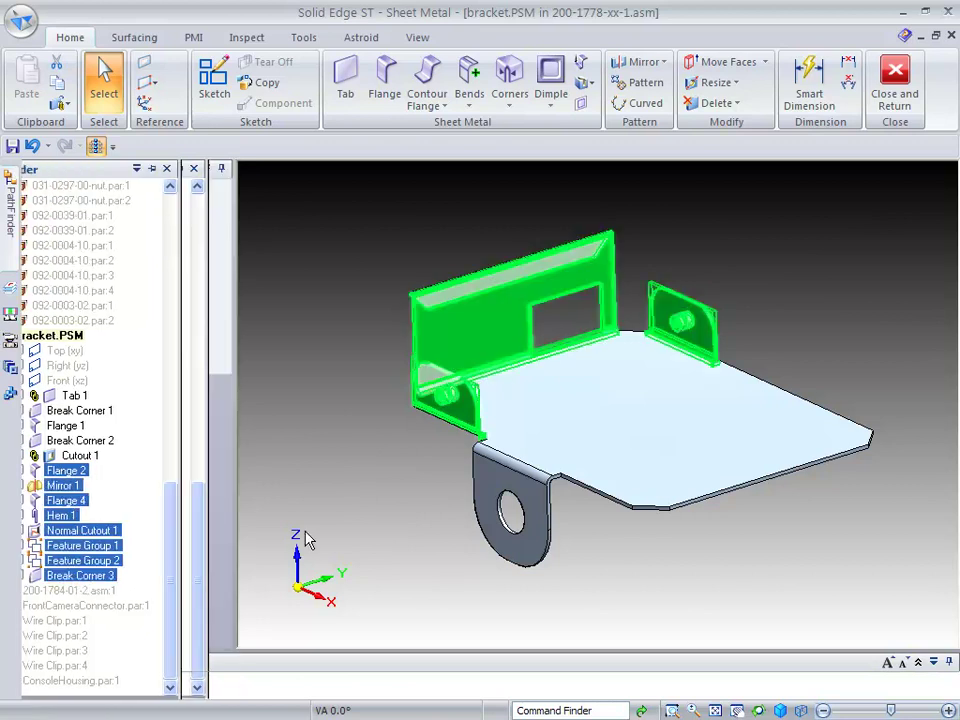
pyautogui.moveTo(8, 205)
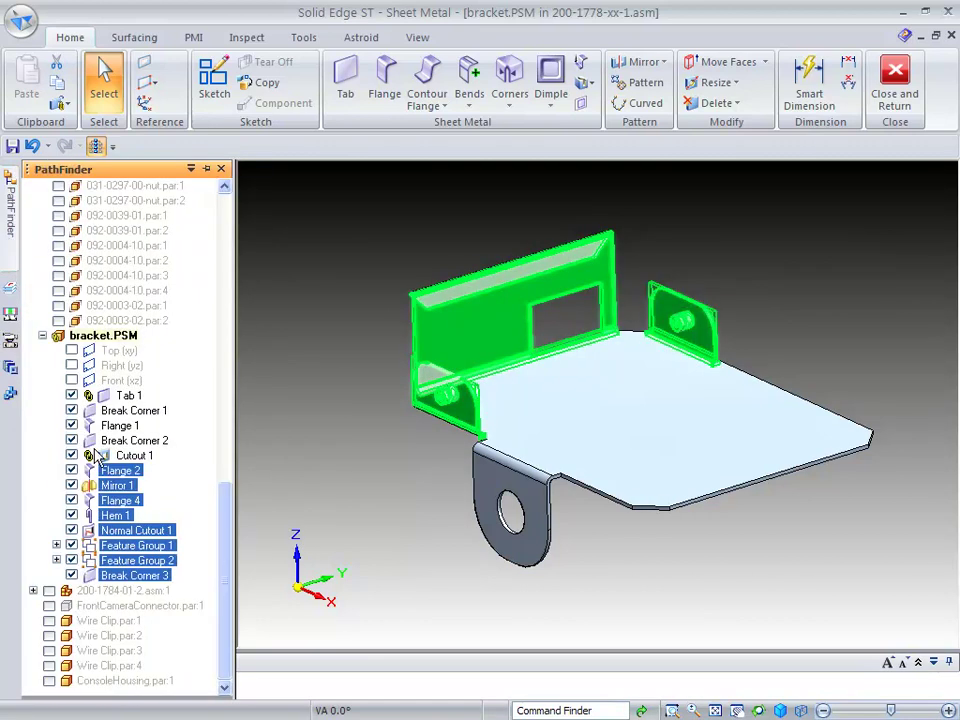
pyautogui.rightClick(117, 501)
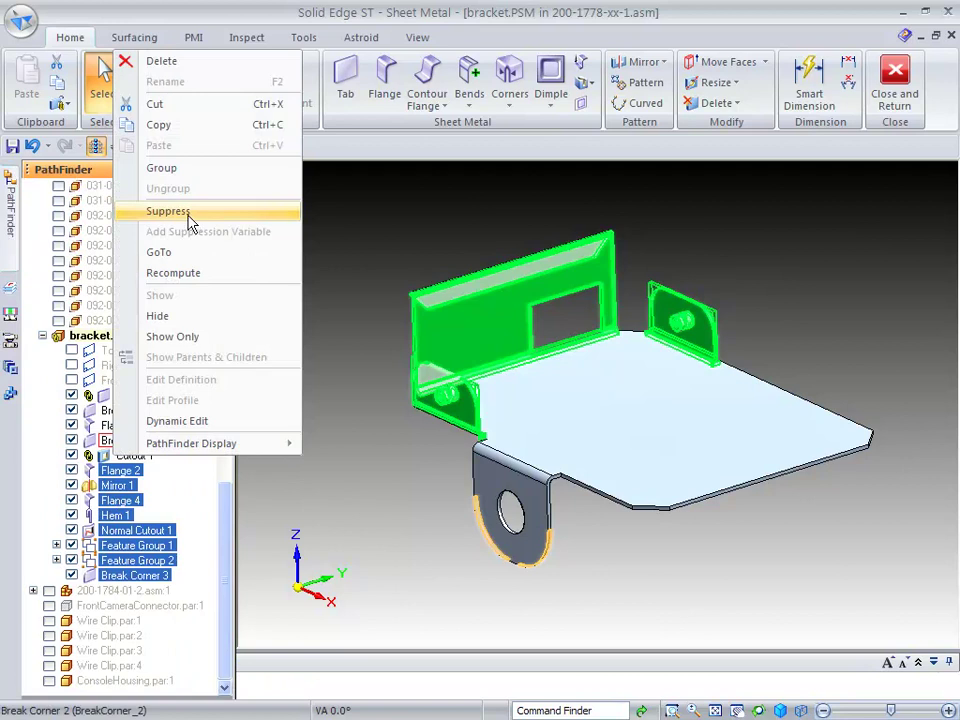
pyautogui.click(180, 172)
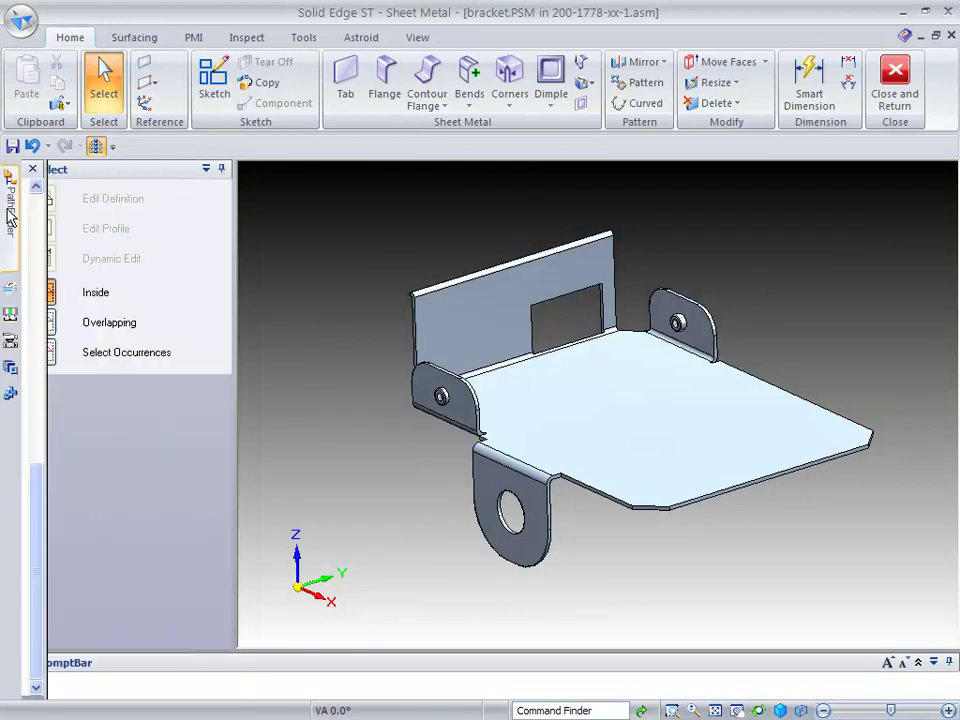
# - Check the new group's contents and rename it "left side flanges"
pyautogui.moveTo(8, 205)
pyautogui.click(56, 576)
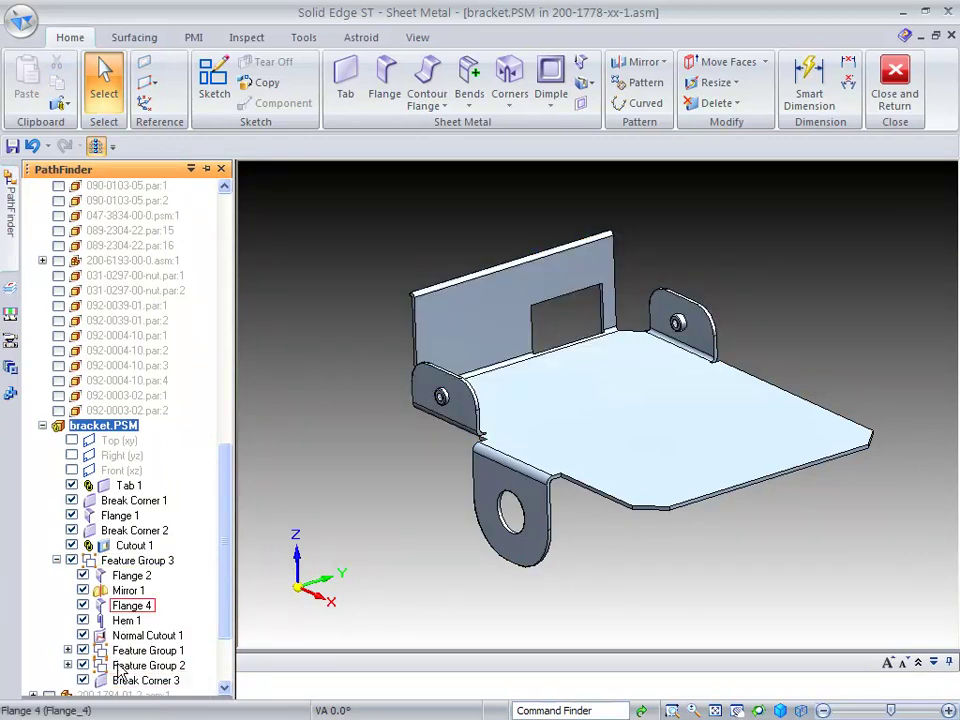
pyautogui.click(56, 560)
pyautogui.rightClick(110, 584)
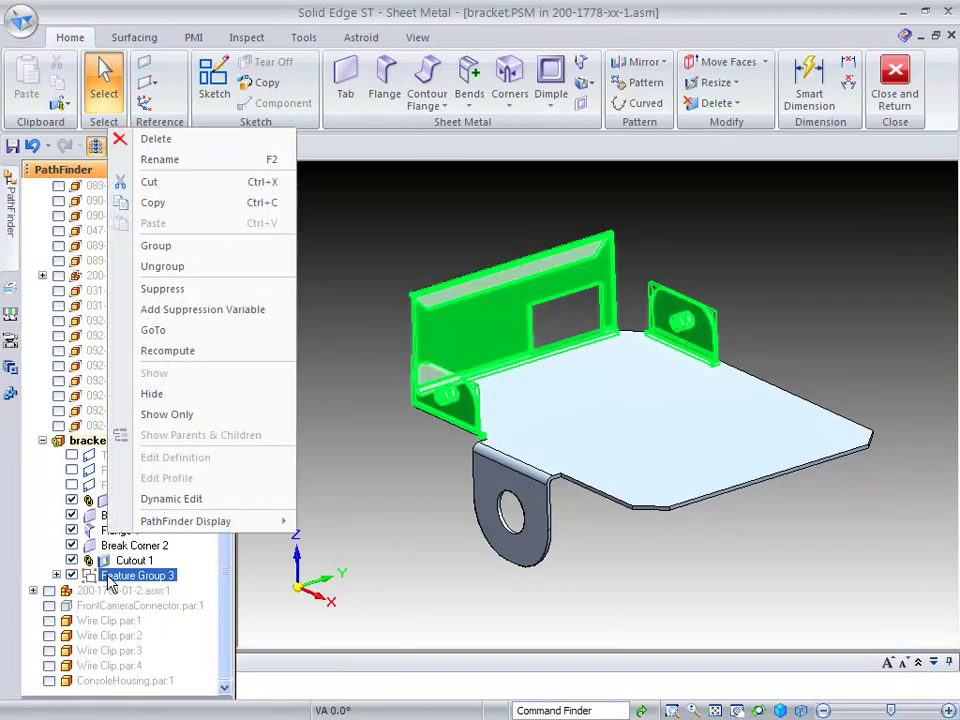
pyautogui.click(163, 161)
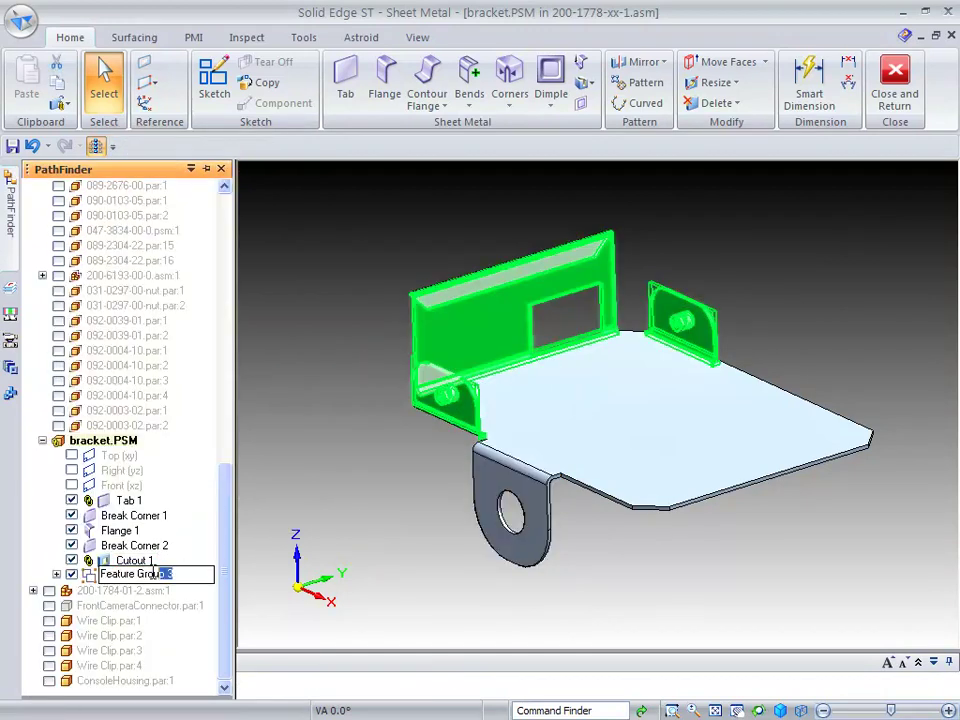
pyautogui.press('BackSpace')
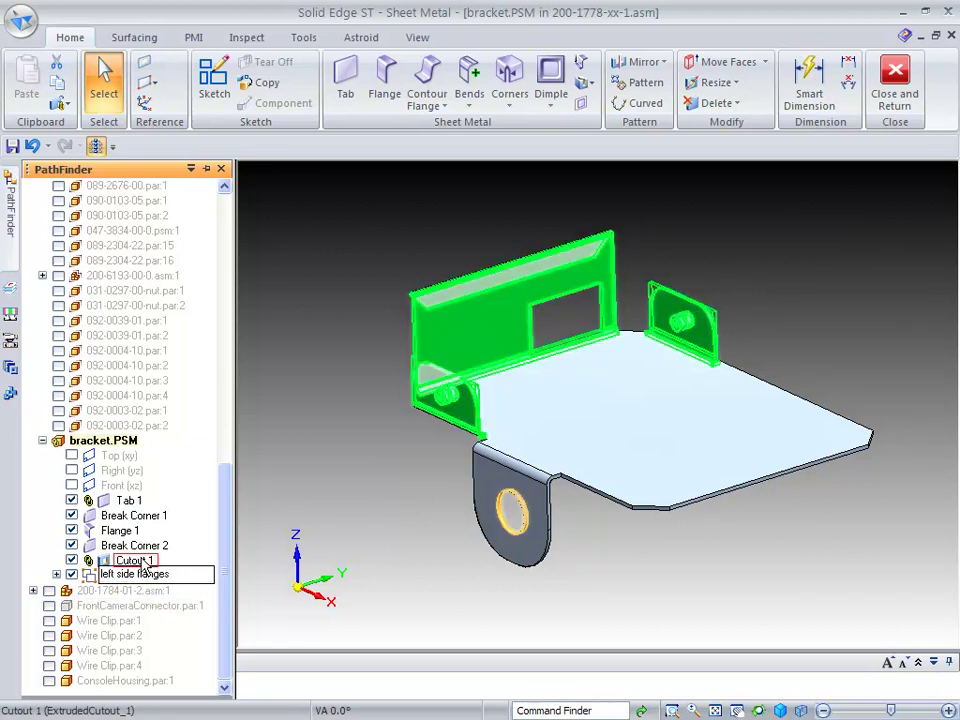
pyautogui.press('Return')
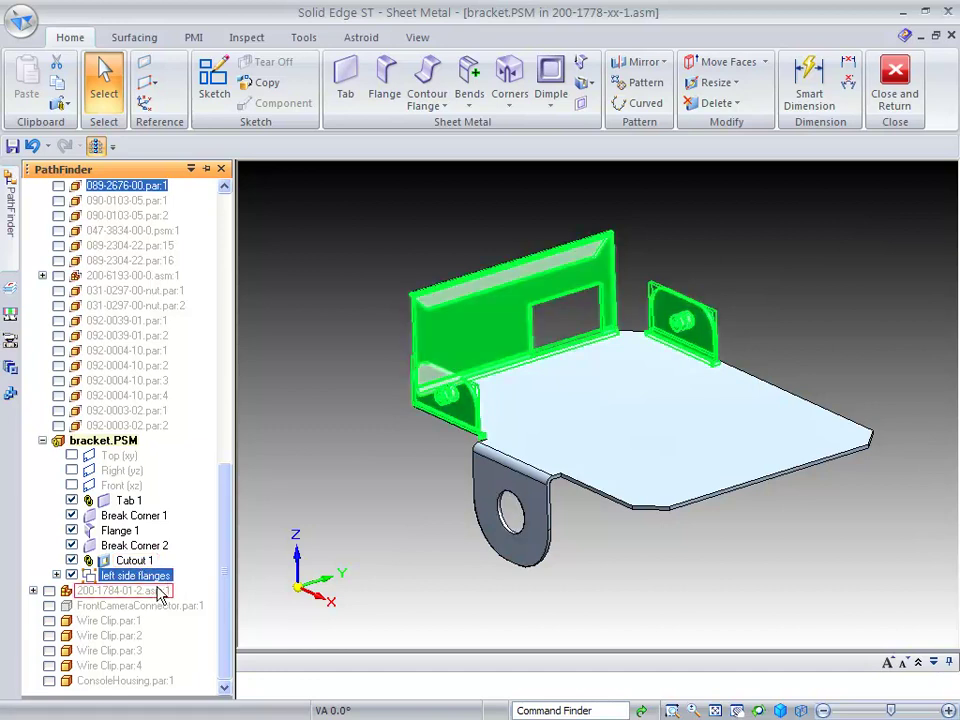
# - Mirror the left side flanges group with a Smart Mirror Copy Feature about a plane parallel to the large flange, through the holed flange's midpoint
pyautogui.click(667, 62)
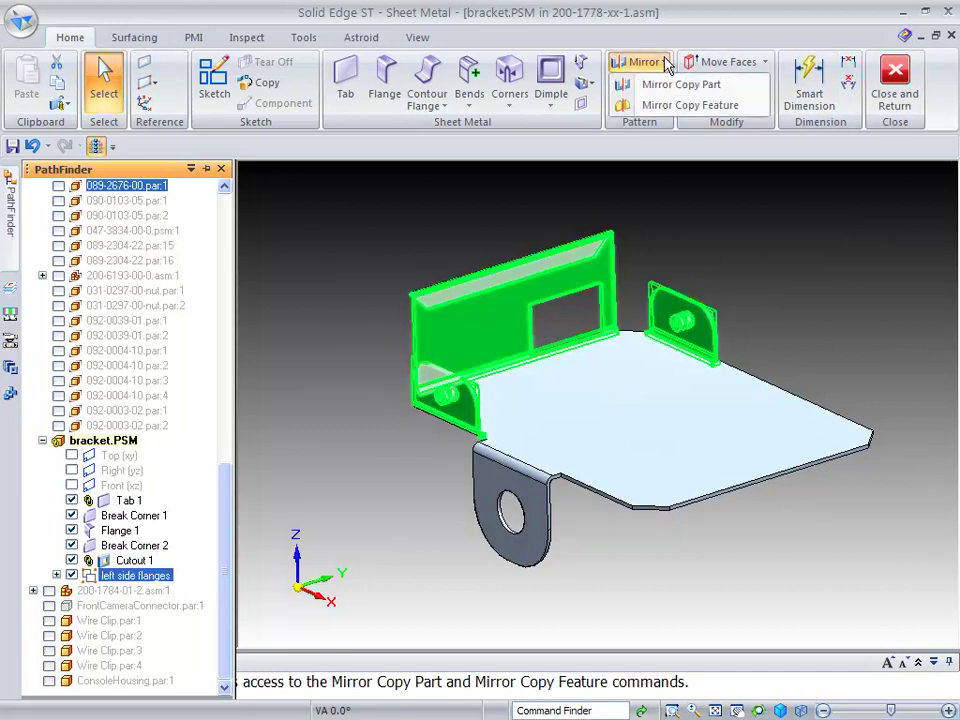
pyautogui.click(676, 106)
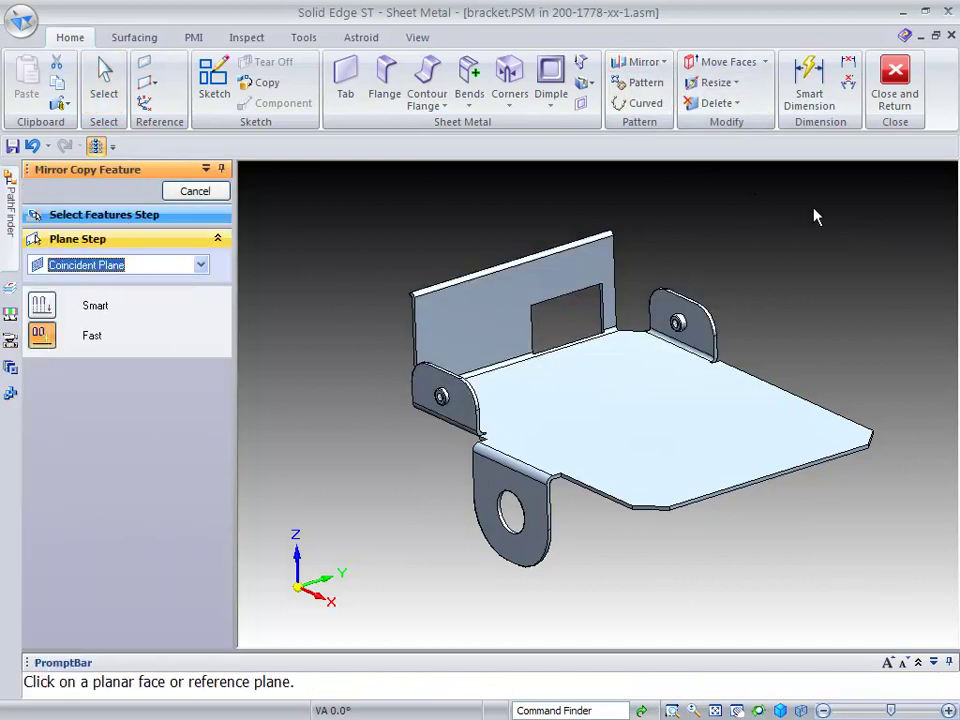
pyautogui.click(41, 305)
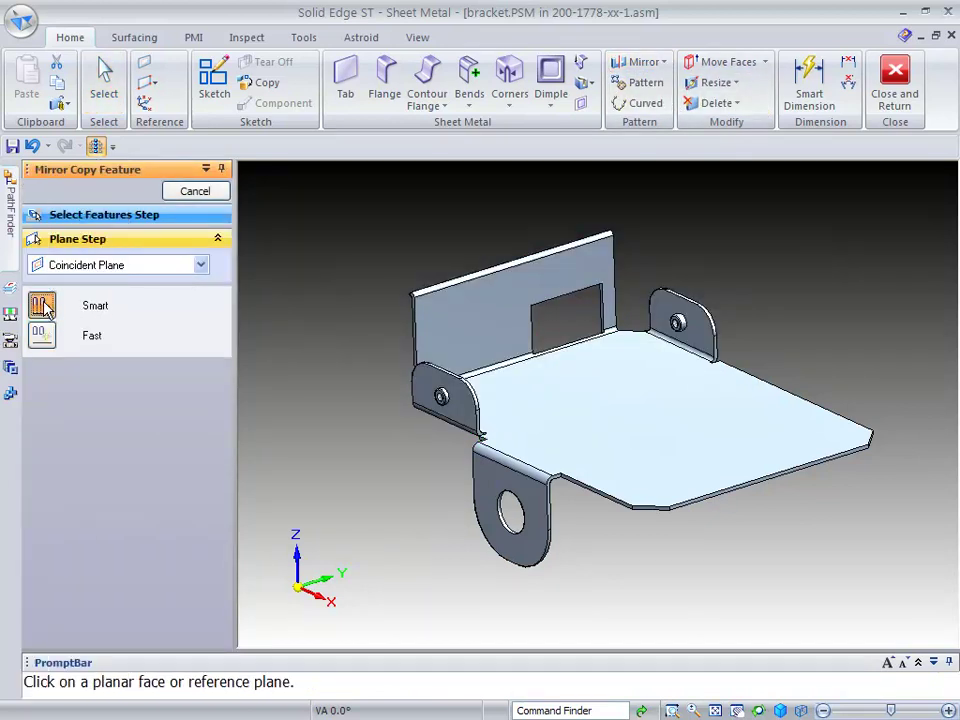
pyautogui.moveTo(10, 205)
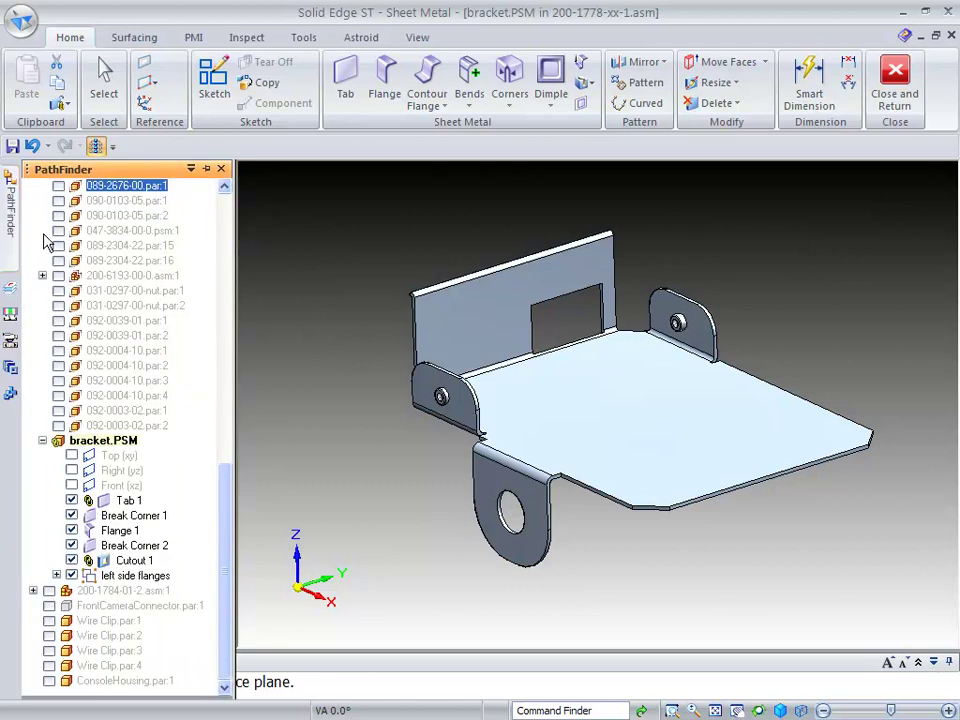
pyautogui.click(118, 580)
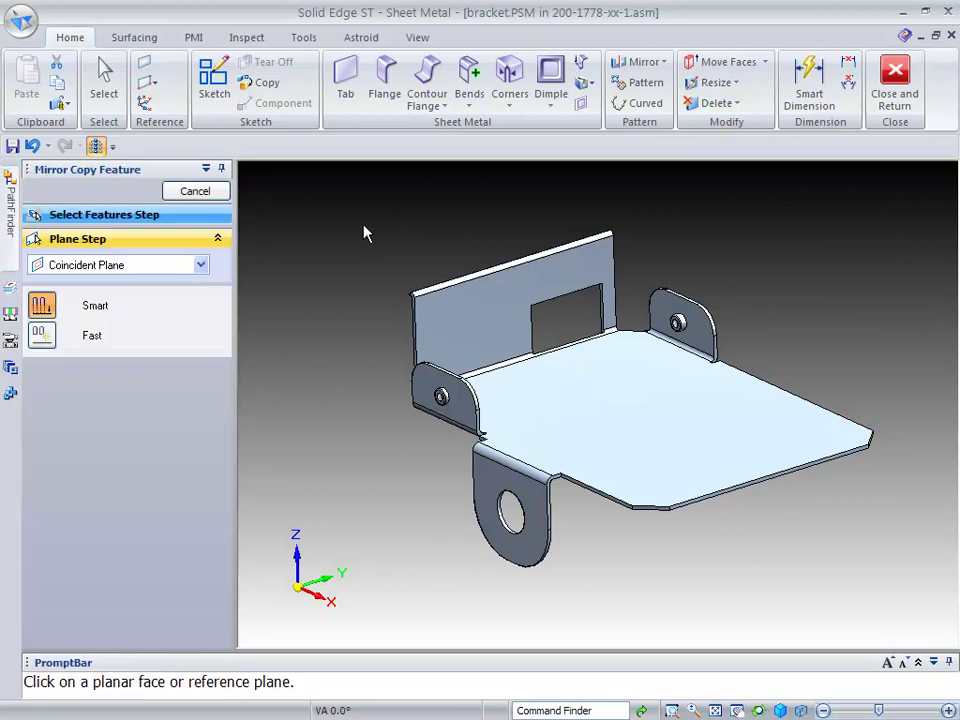
pyautogui.click(201, 265)
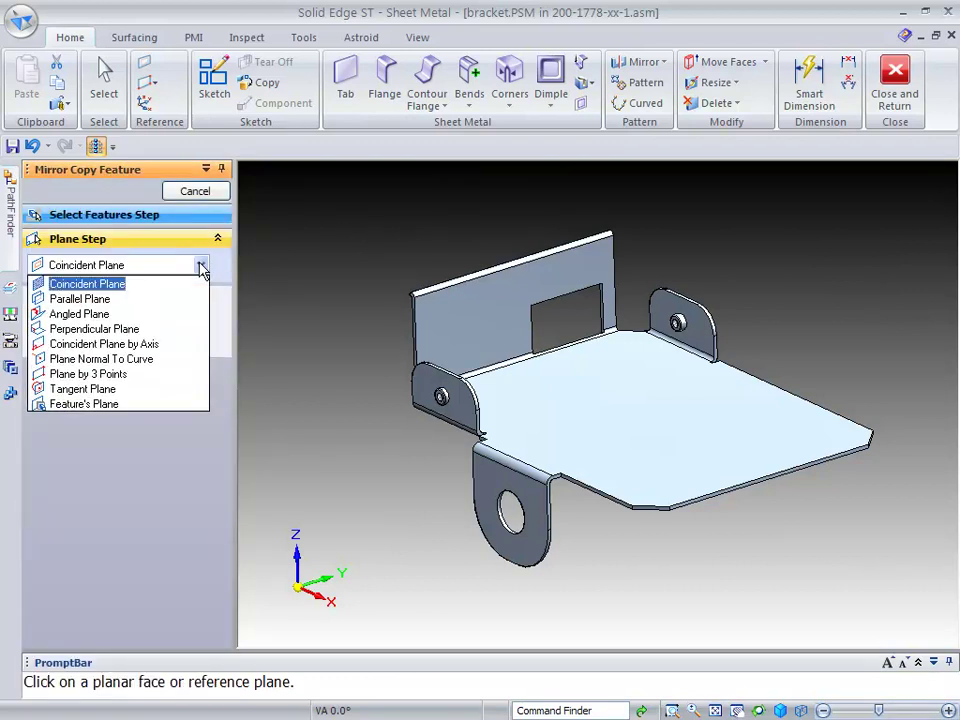
pyautogui.click(86, 304)
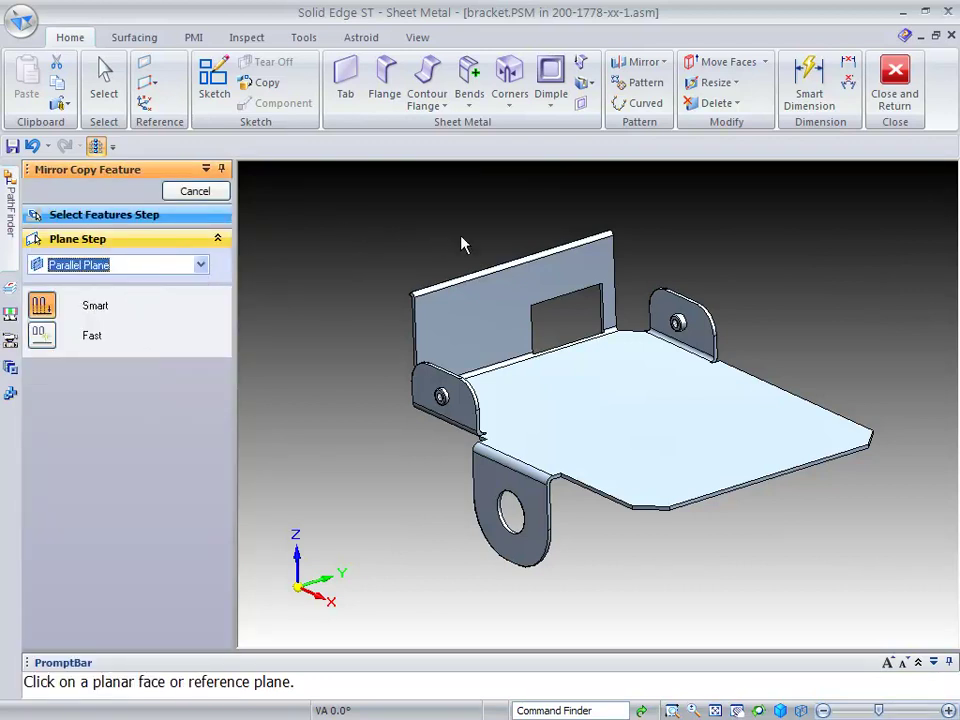
pyautogui.click(479, 323)
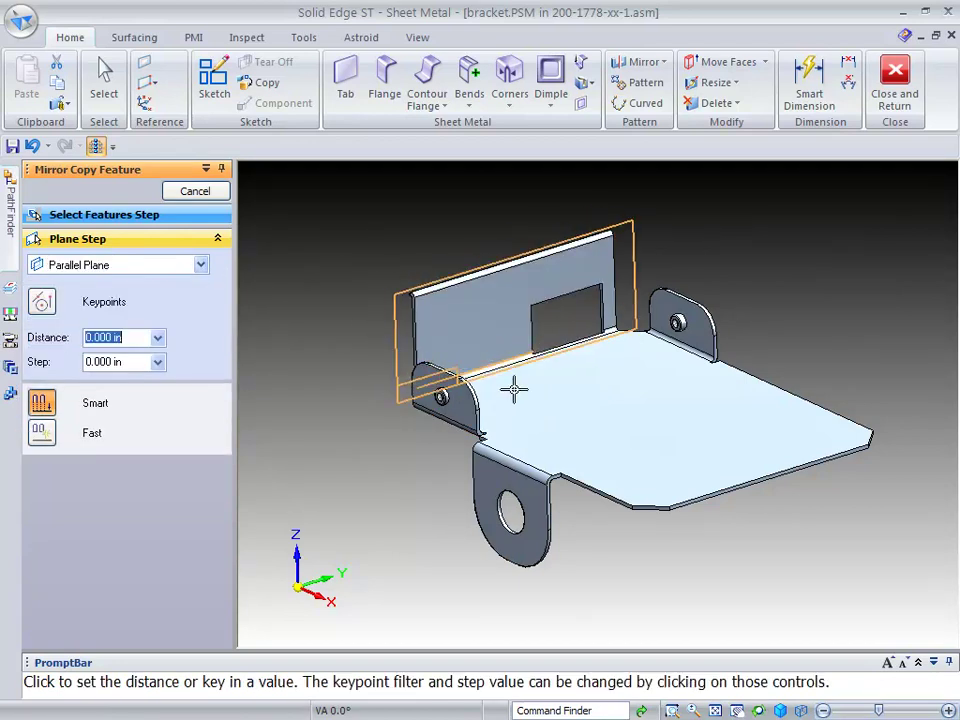
pyautogui.click(515, 457)
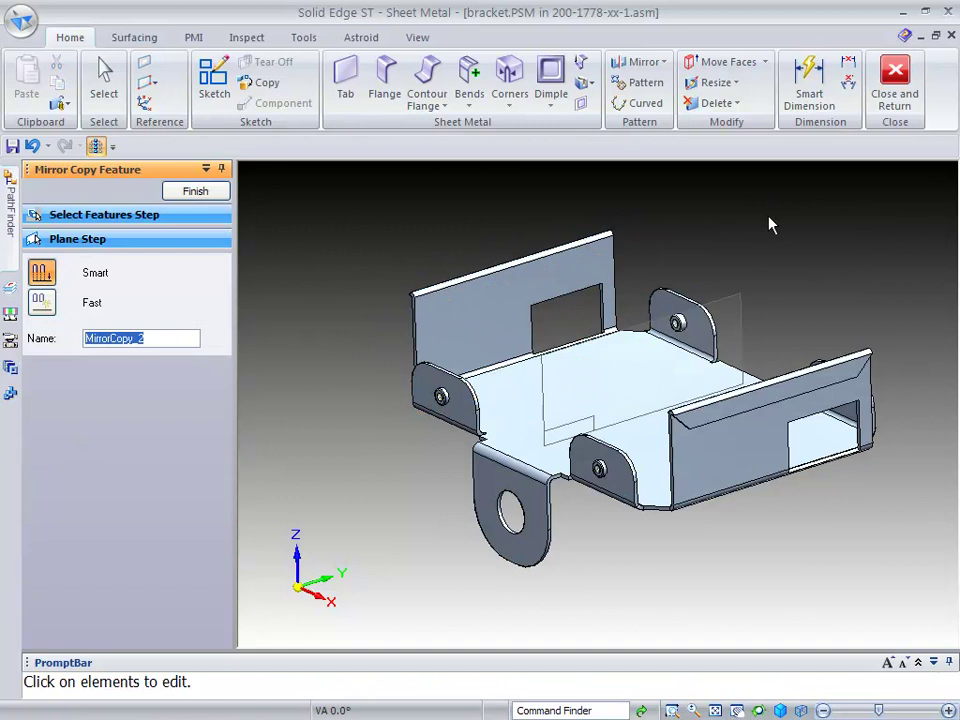
pyautogui.press('Escape')
pyautogui.press('Escape')
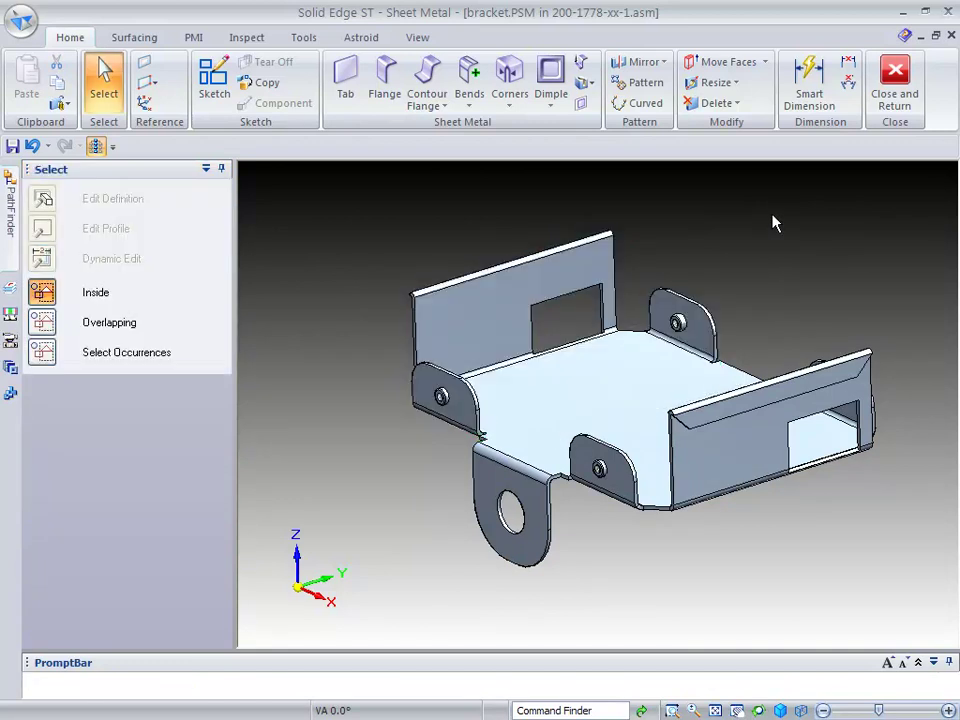
# - Show the surrounding assembly components around the mirrored bracket from a rotated view
pyautogui.moveTo(782, 220); pyautogui.dragTo(853, 210, button='middle')
pyautogui.click(96, 146)
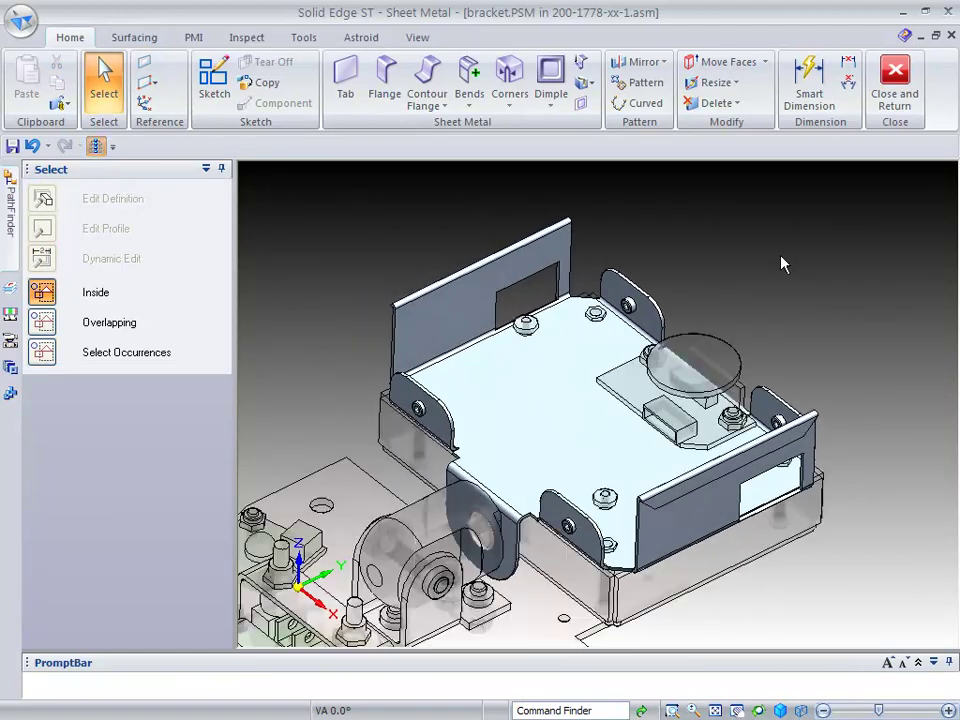